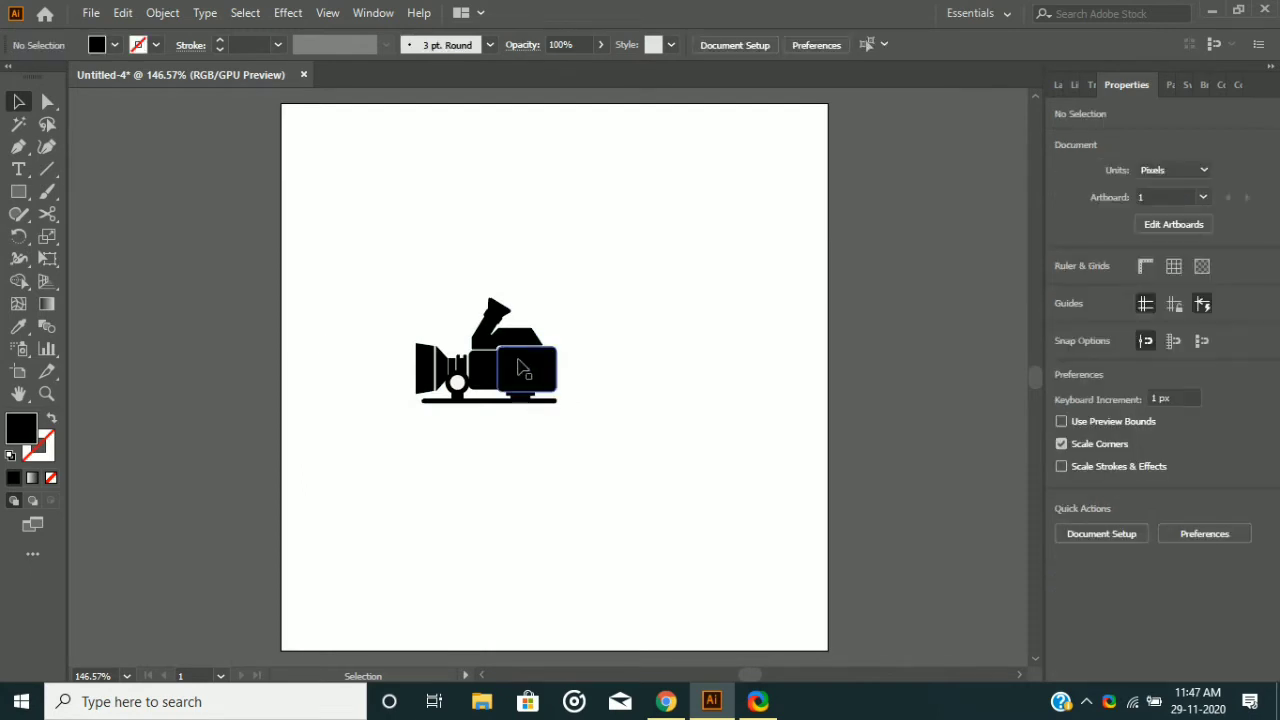
Delete the rear panel of the camera body and shorten the remaining body rectangle from its right side.
click(521, 361)
key(Delete)
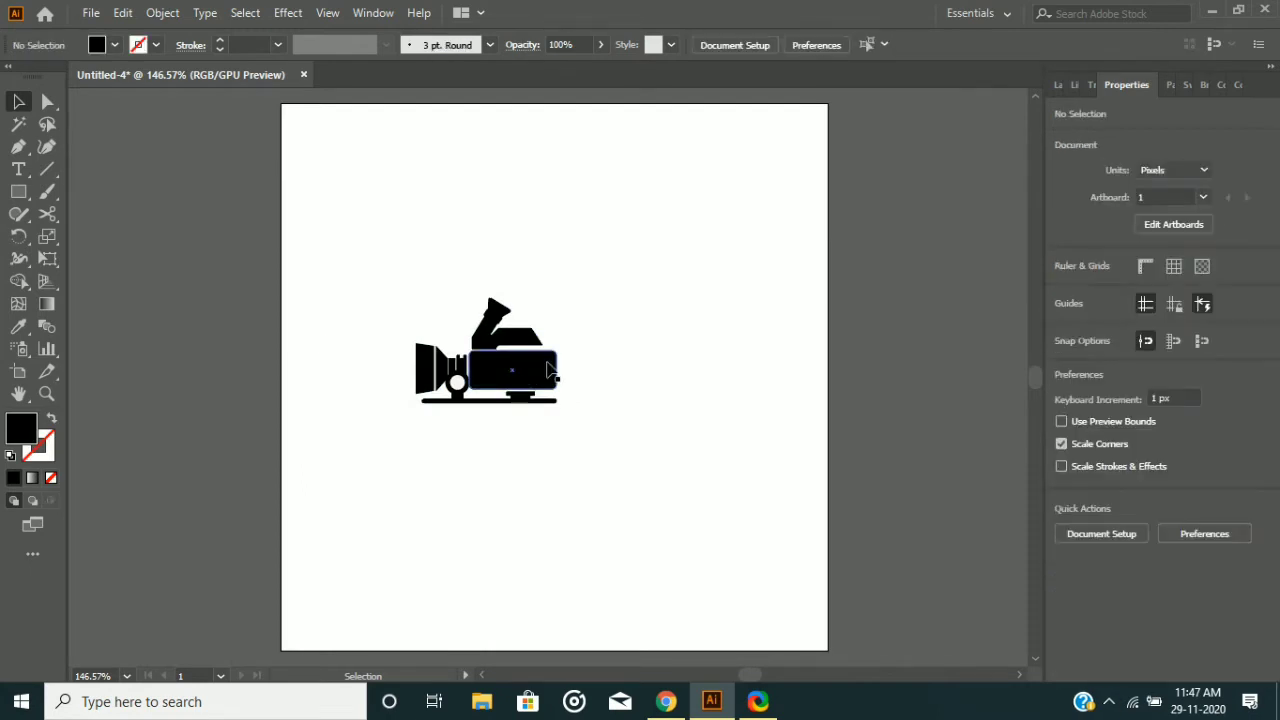
click(548, 370)
scroll(477, 352, up, 6)
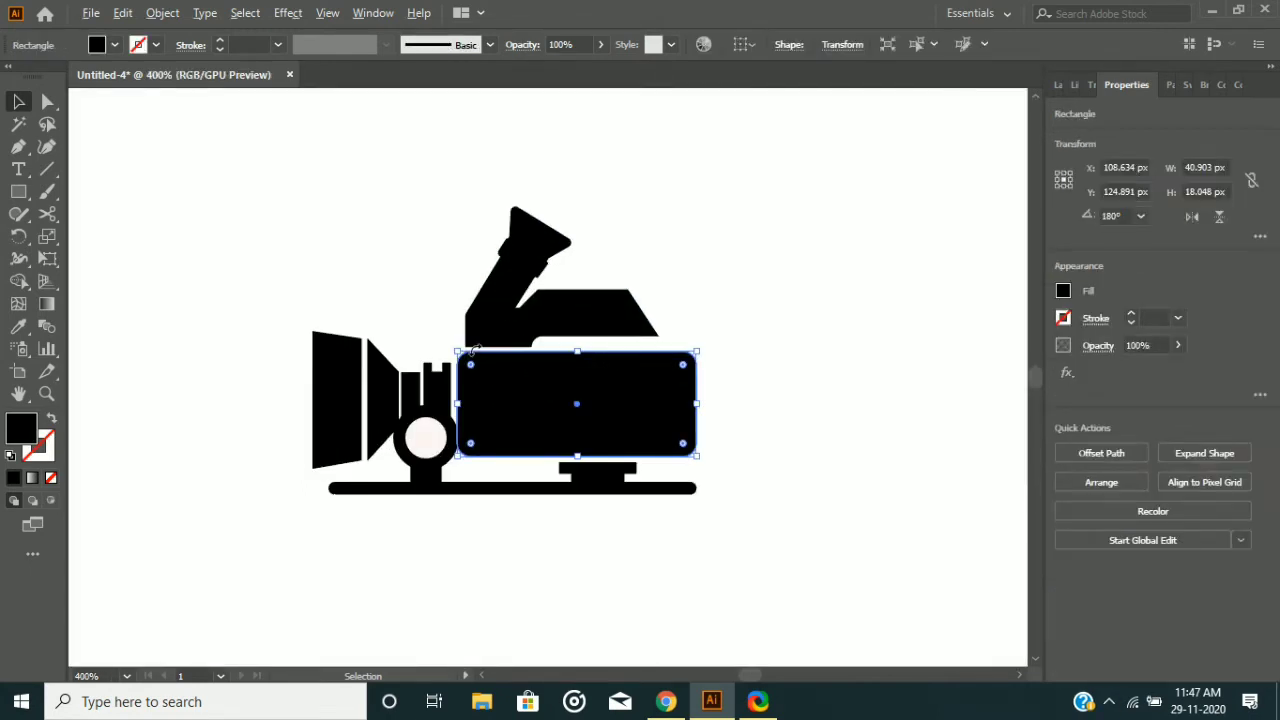
drag(812, 429, 583, 406)
click(309, 266)
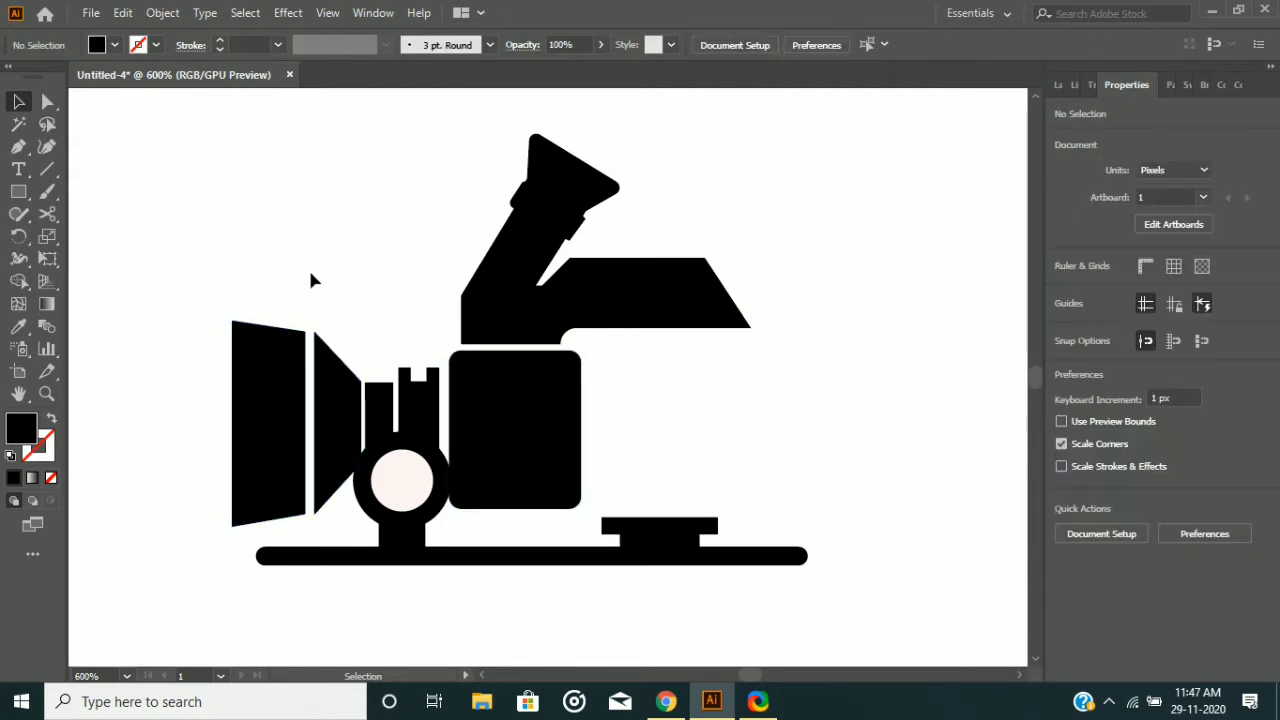
Round the two lower corners of the small mounting plate above the base bar.
scroll(707, 530, up, 4)
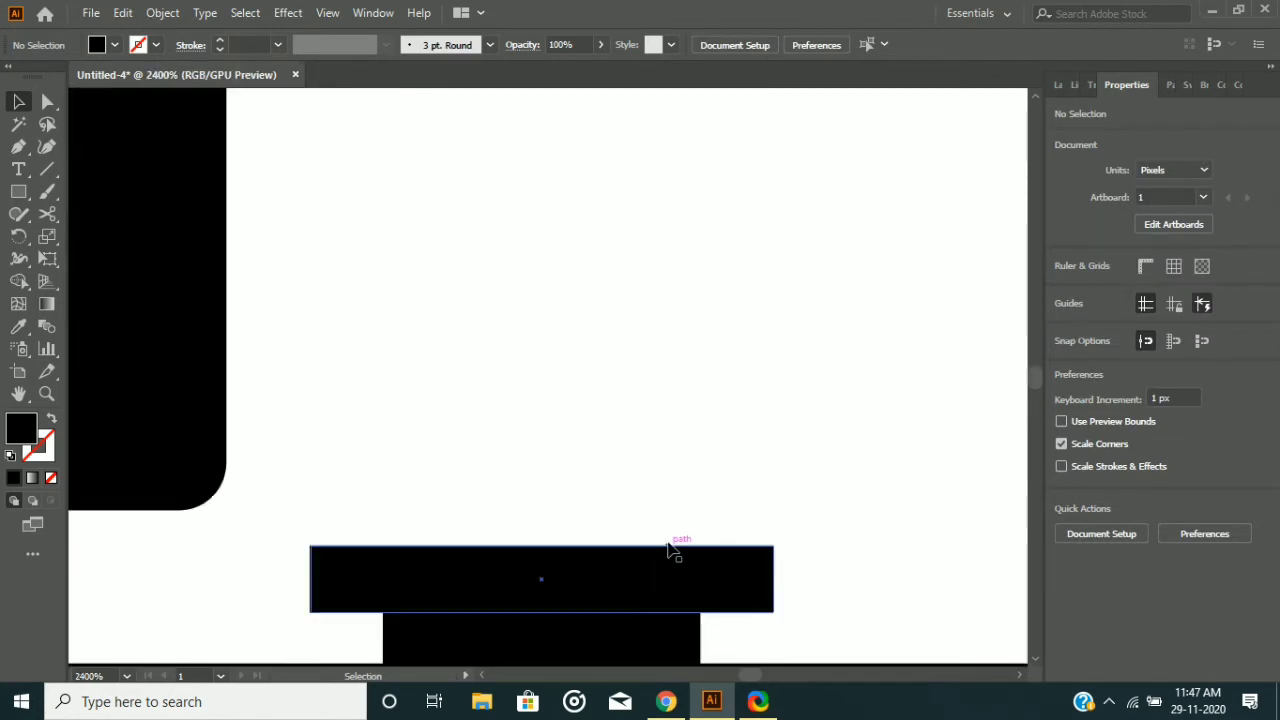
scroll(671, 549, down, 2)
click(311, 469)
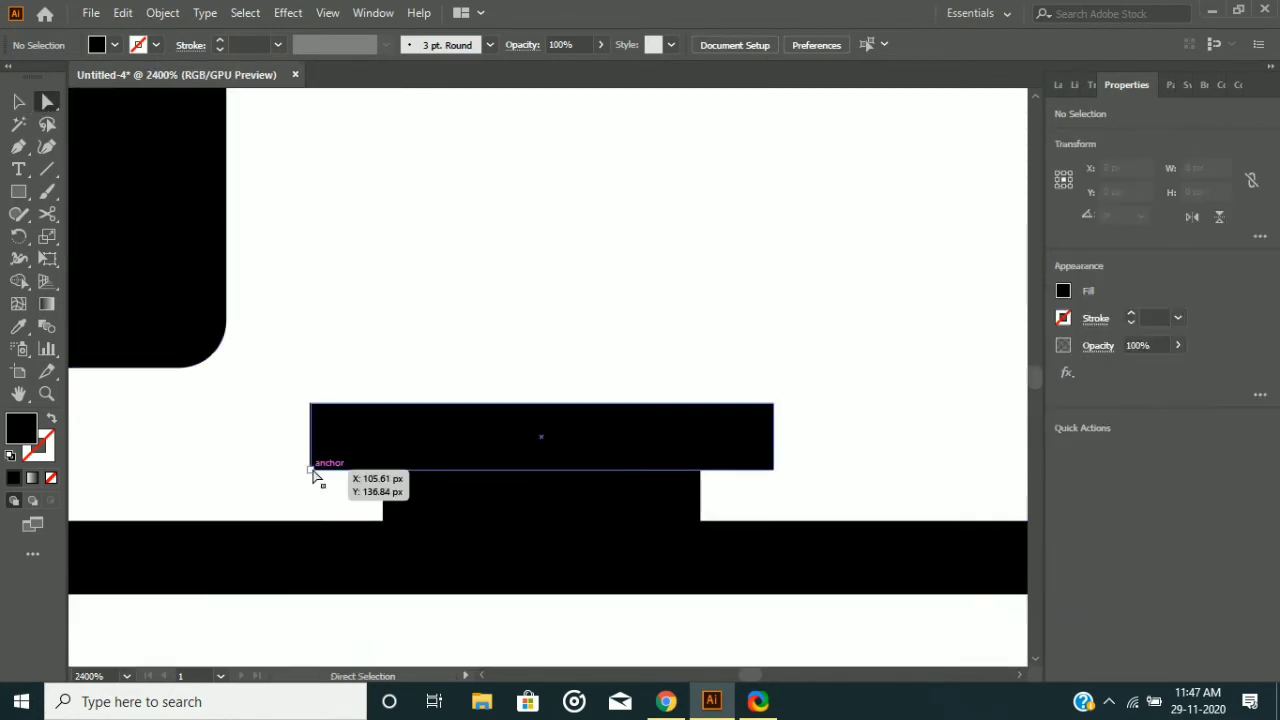
shift+click(774, 469)
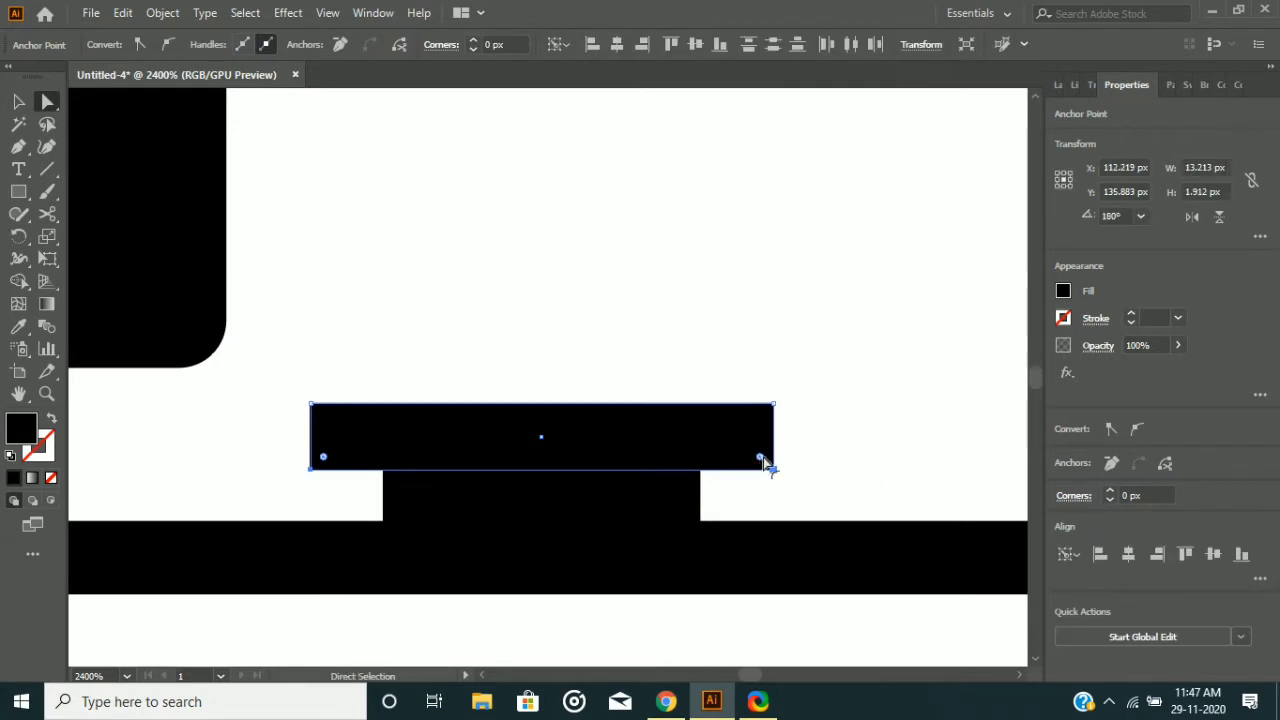
drag(766, 457, 759, 459)
click(829, 453)
scroll(744, 449, down, 2)
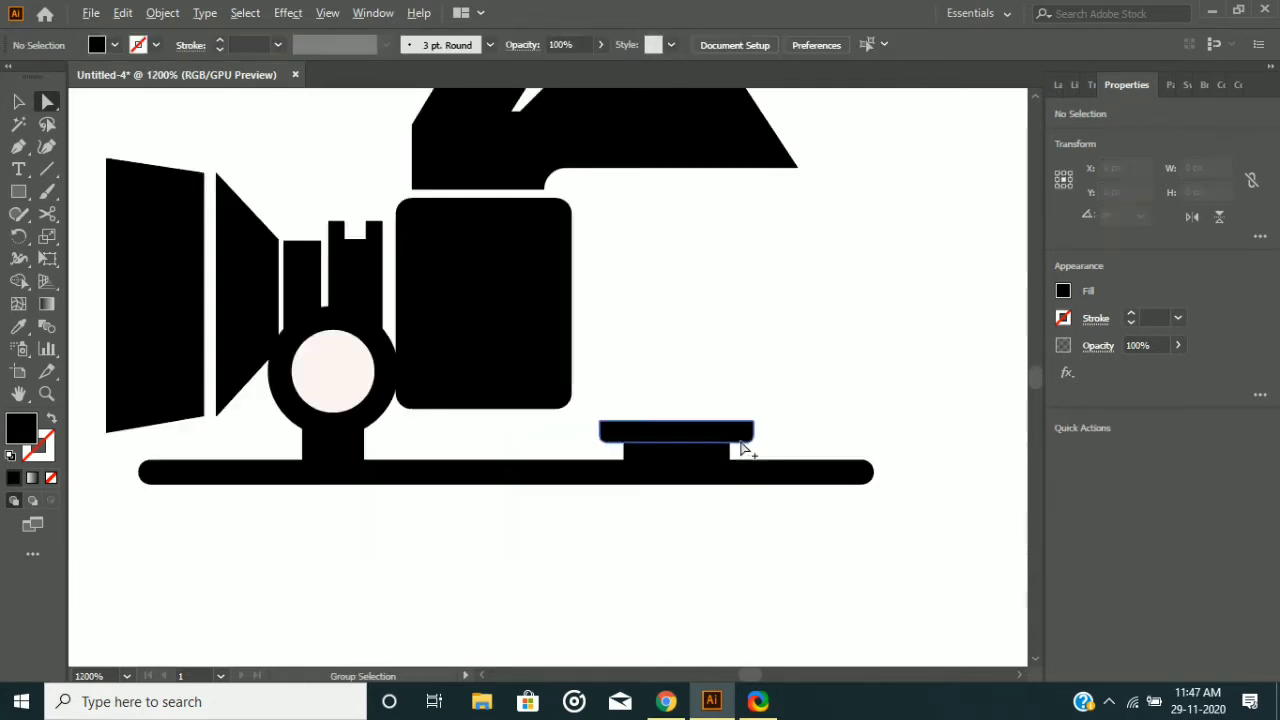
scroll(520, 560, down, 1)
scroll(309, 409, down, 2)
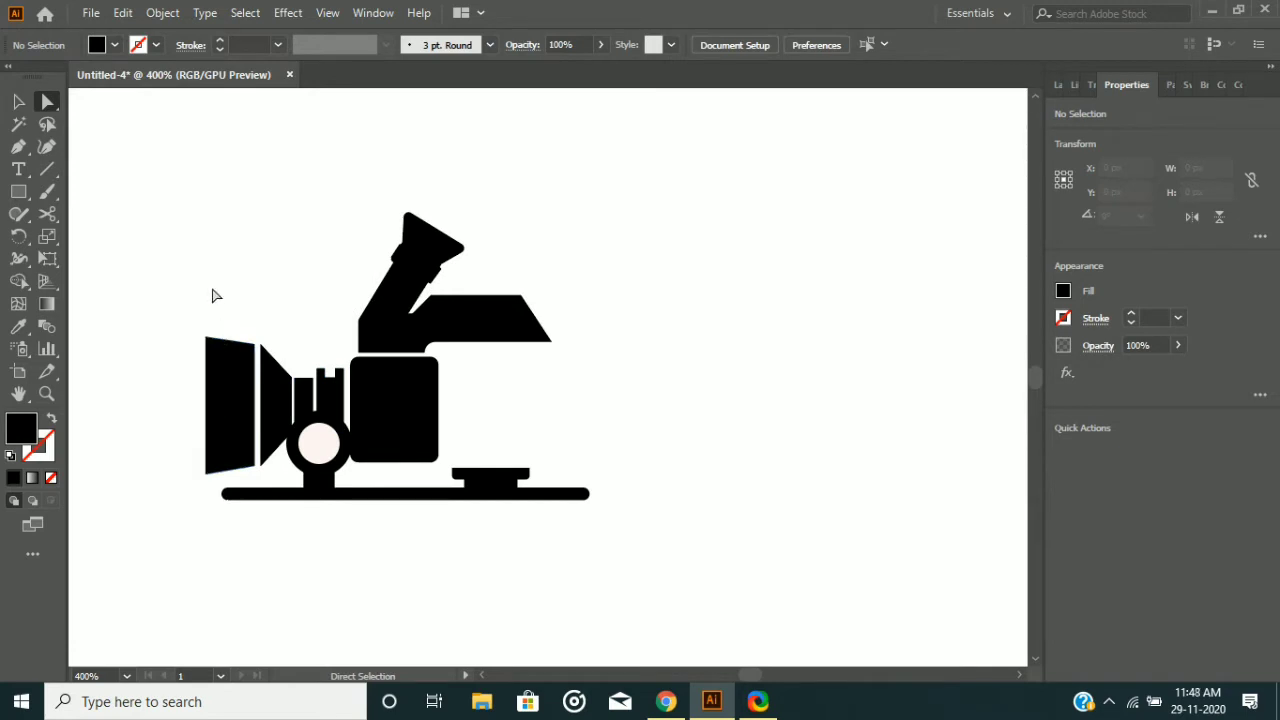
Add the text "BDS" to the right of the camera and set its font to Doppio One Regular.
click(22, 170)
click(641, 322)
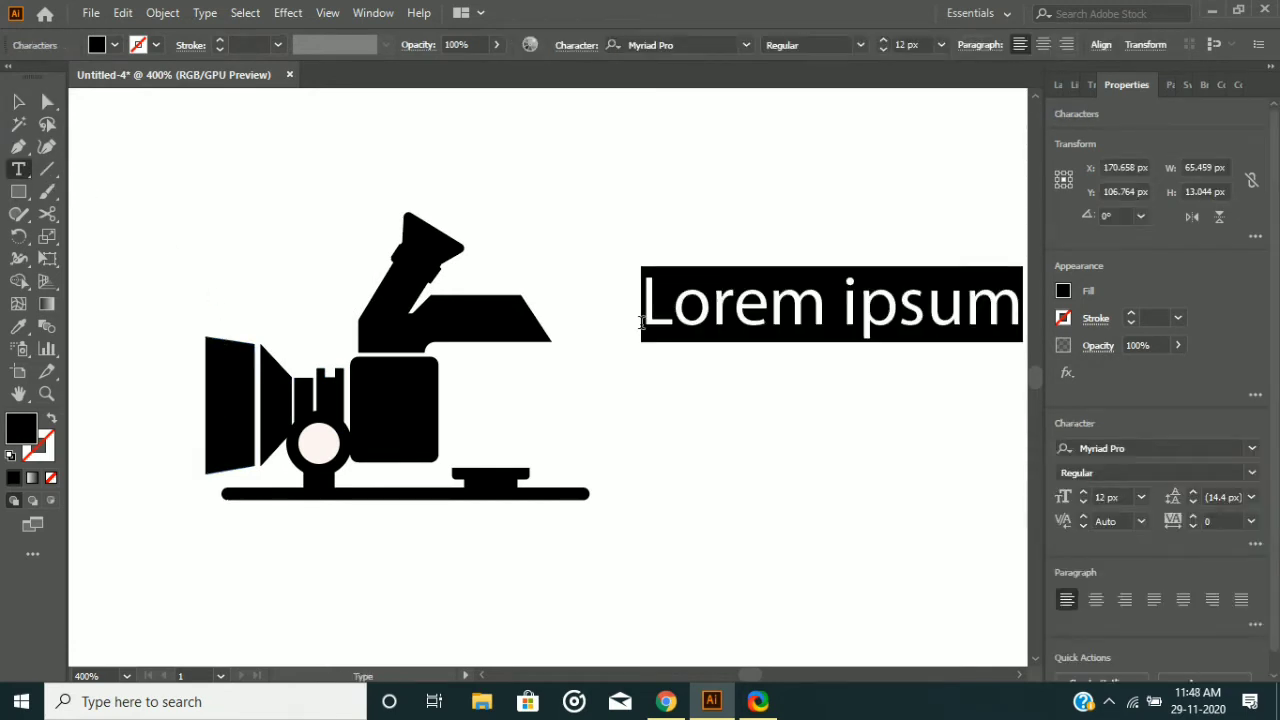
text(BDS)
click(18, 101)
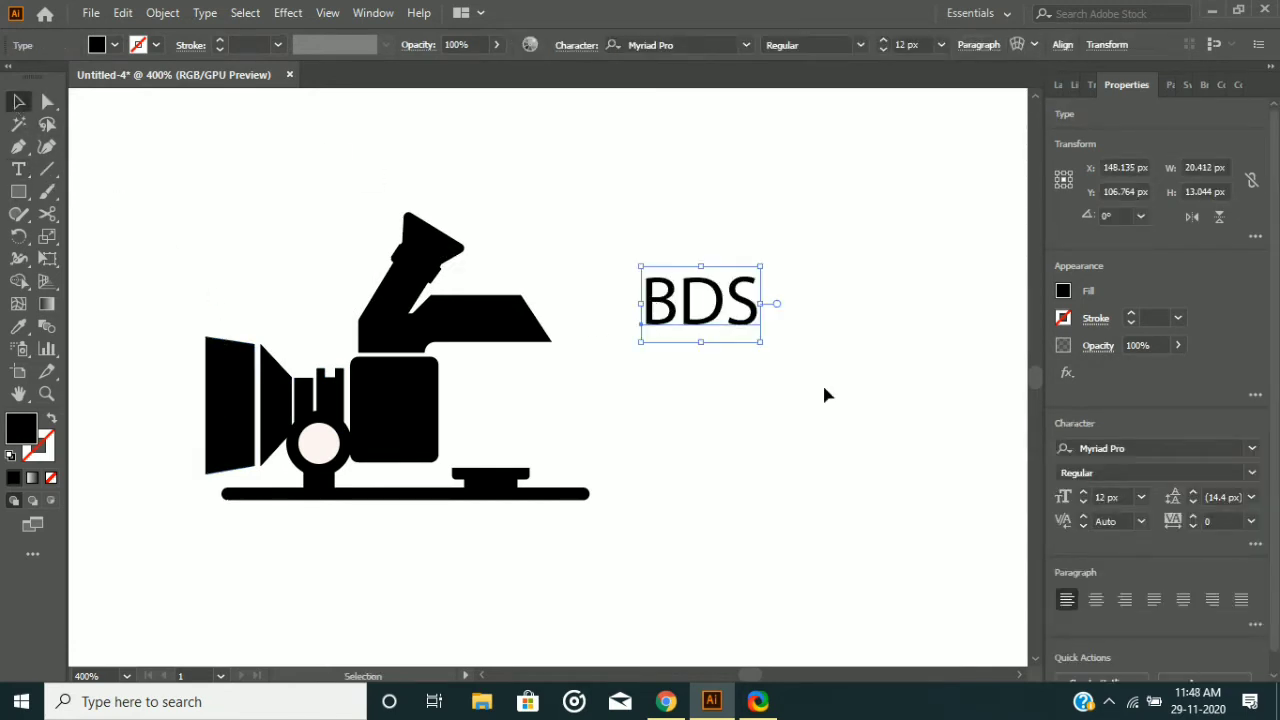
click(1252, 449)
key(Down)
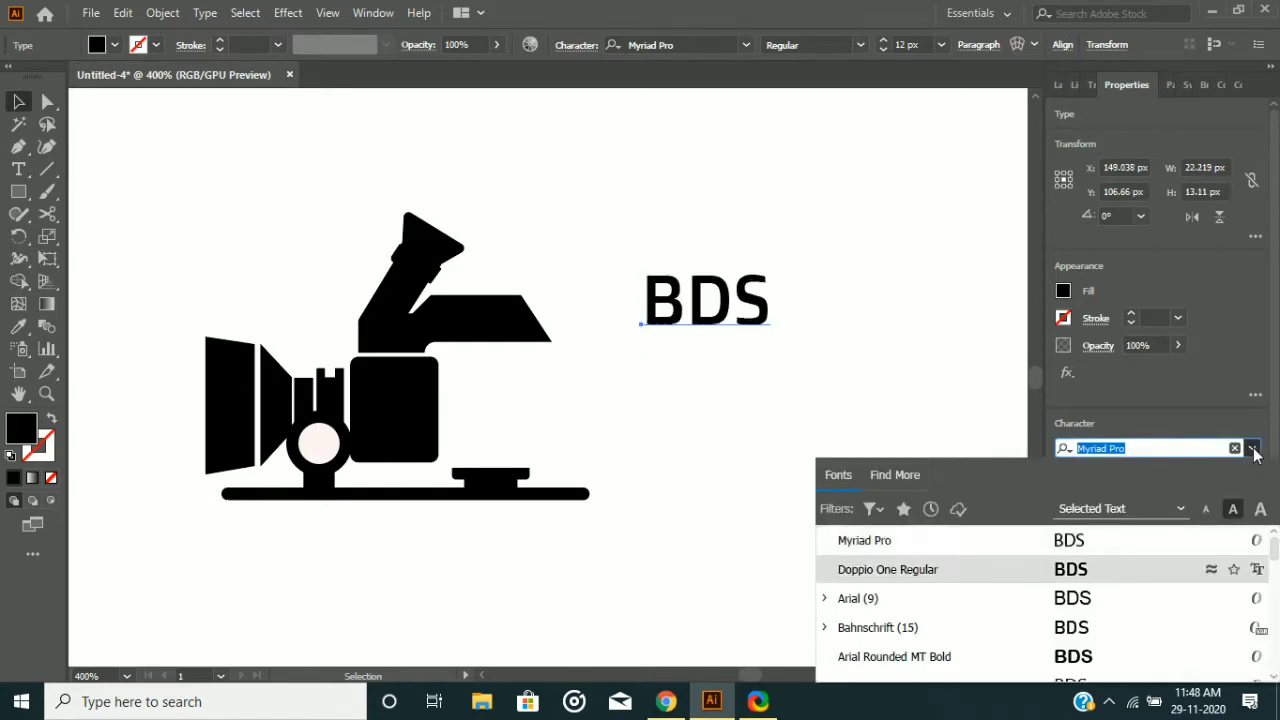
key(Return)
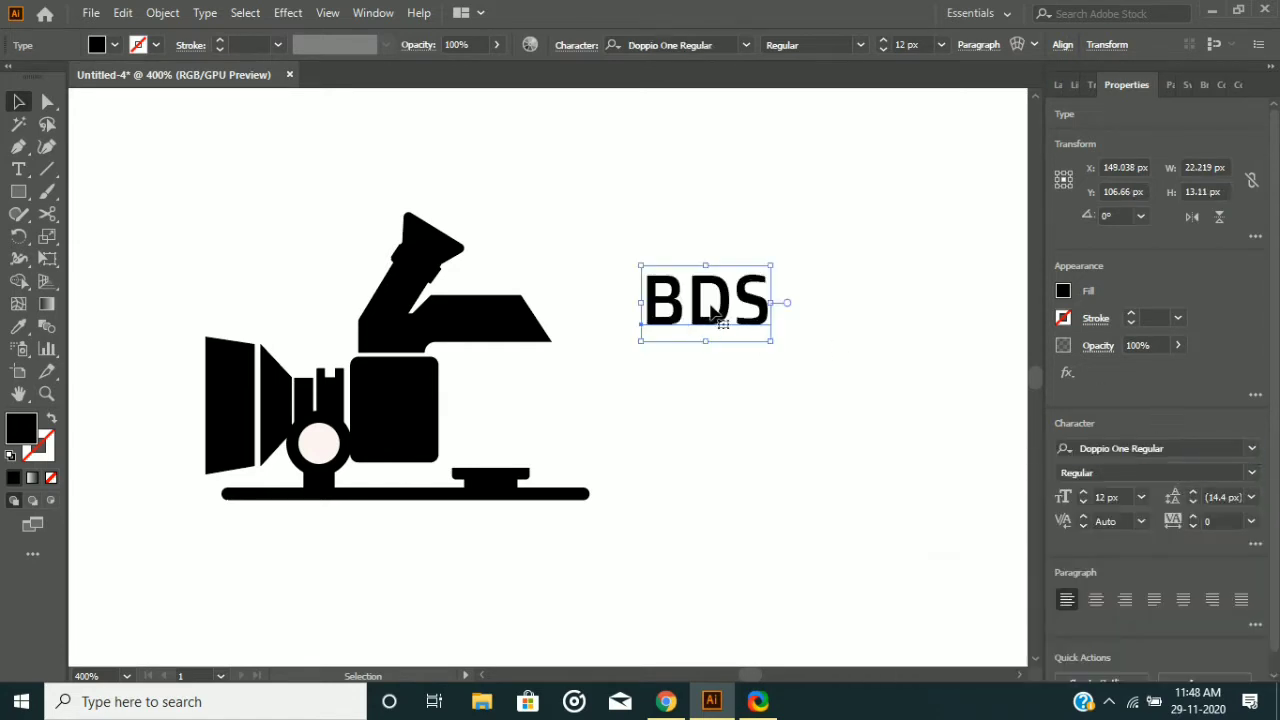
Position the BDS text over the camera body's right side and scale it to about 25.82 px, matching the body's height.
drag(708, 336, 680, 503)
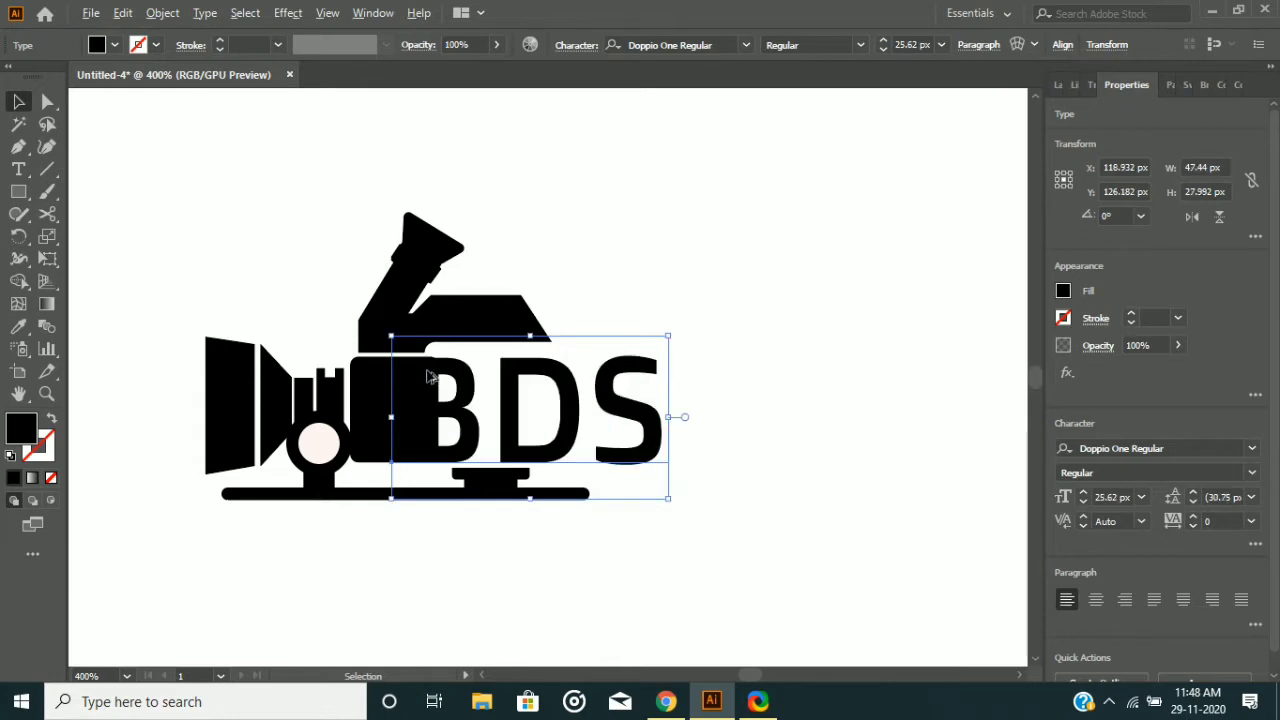
scroll(429, 366, up, 4)
mouse_move(301, 224)
mouse_down()
mouse_move(283, 213)
mouse_move(284, 224)
mouse_up()
scroll(346, 317, down, 3)
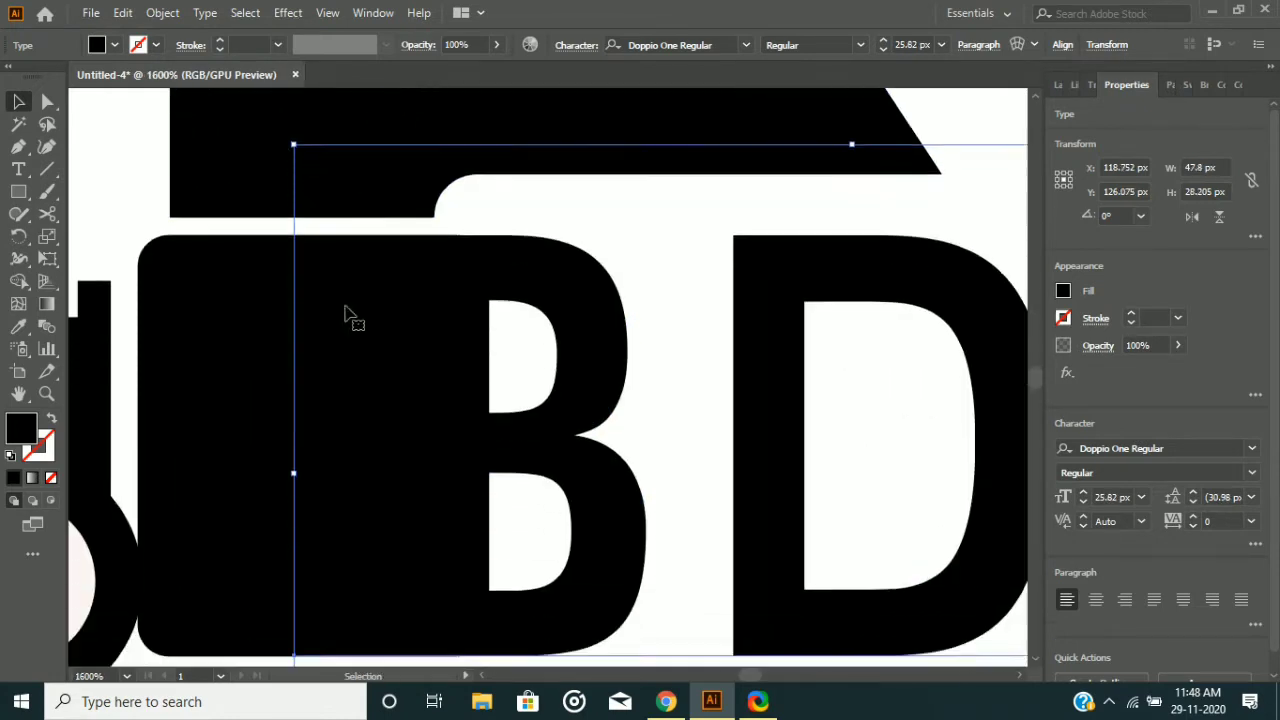
scroll(346, 317, down, 1)
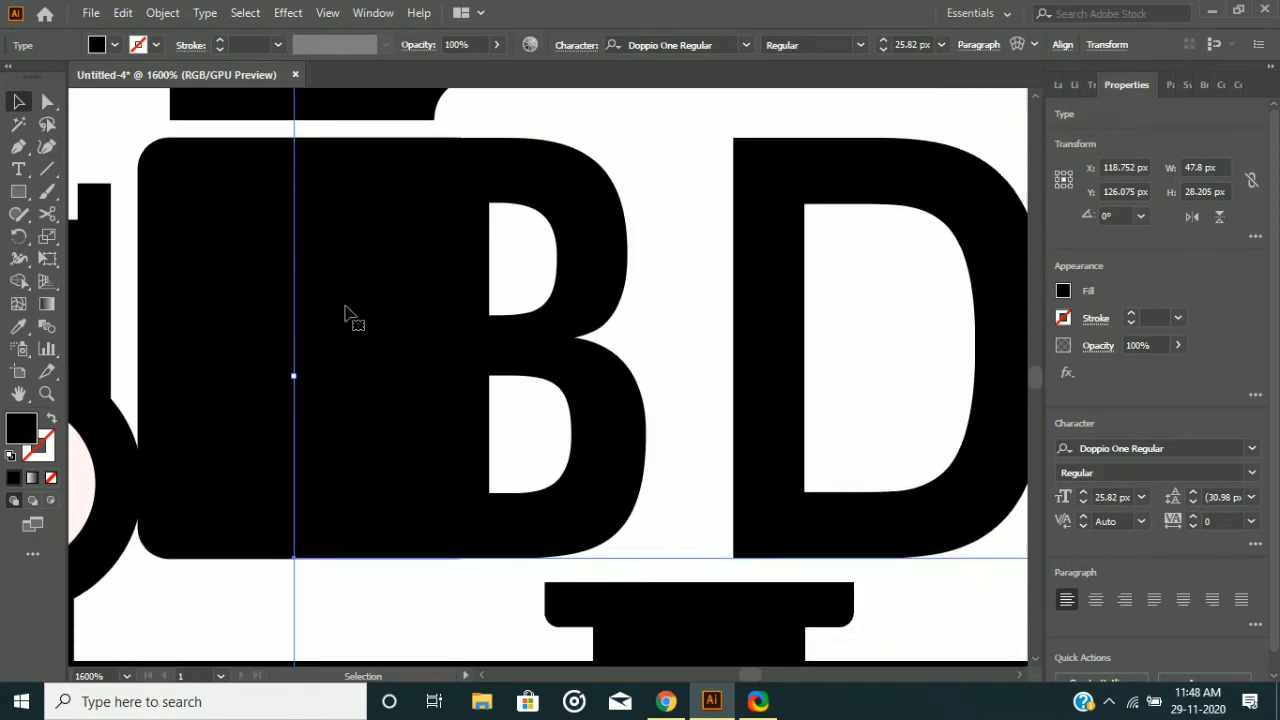
scroll(403, 280, up, 2)
scroll(403, 277, down, 2)
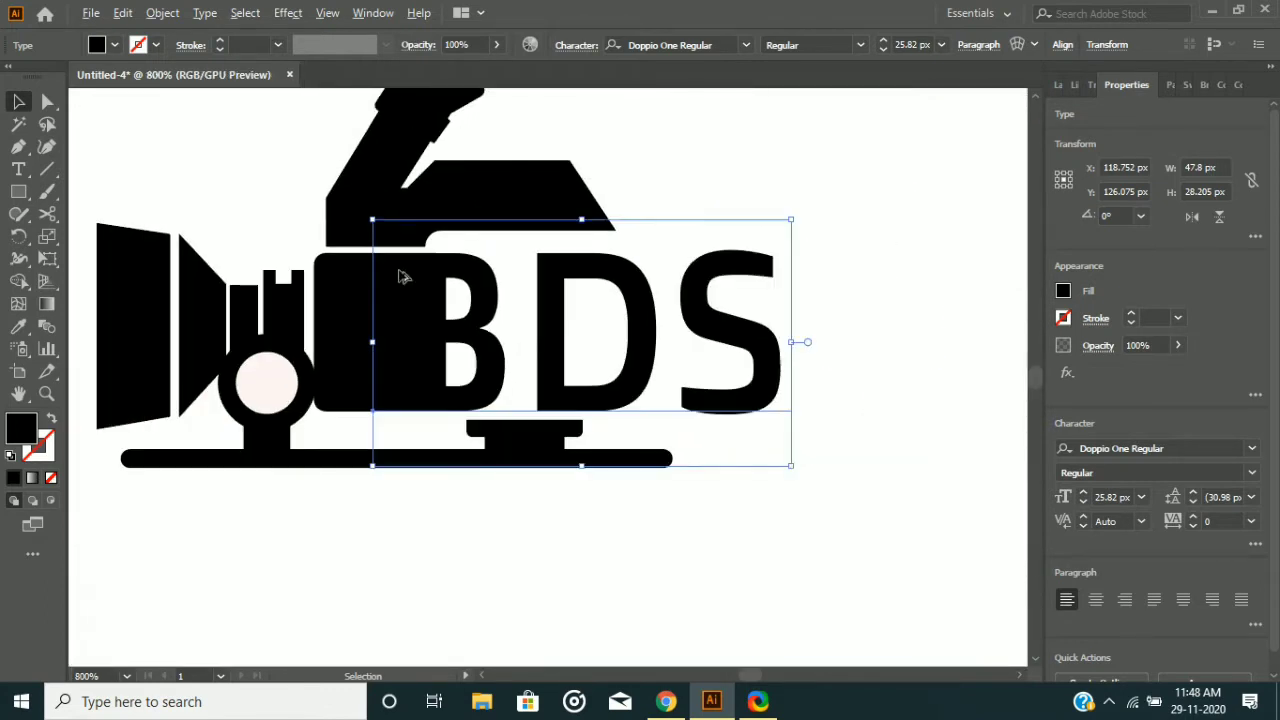
Shift the BDS text 5 px to the right so the B overlaps the camera body's right edge.
click(260, 183)
click(495, 286)
key(shift+Right)
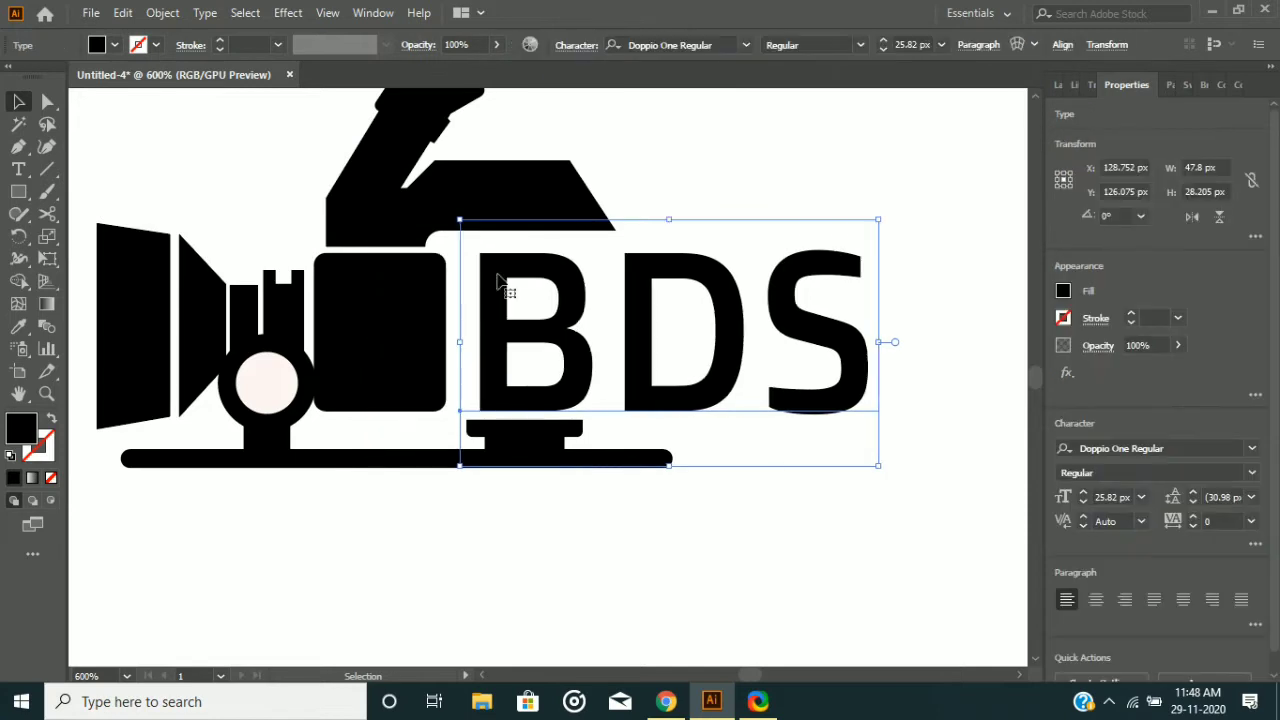
key(Left)
key(Left)
key(Left)
key(Left)
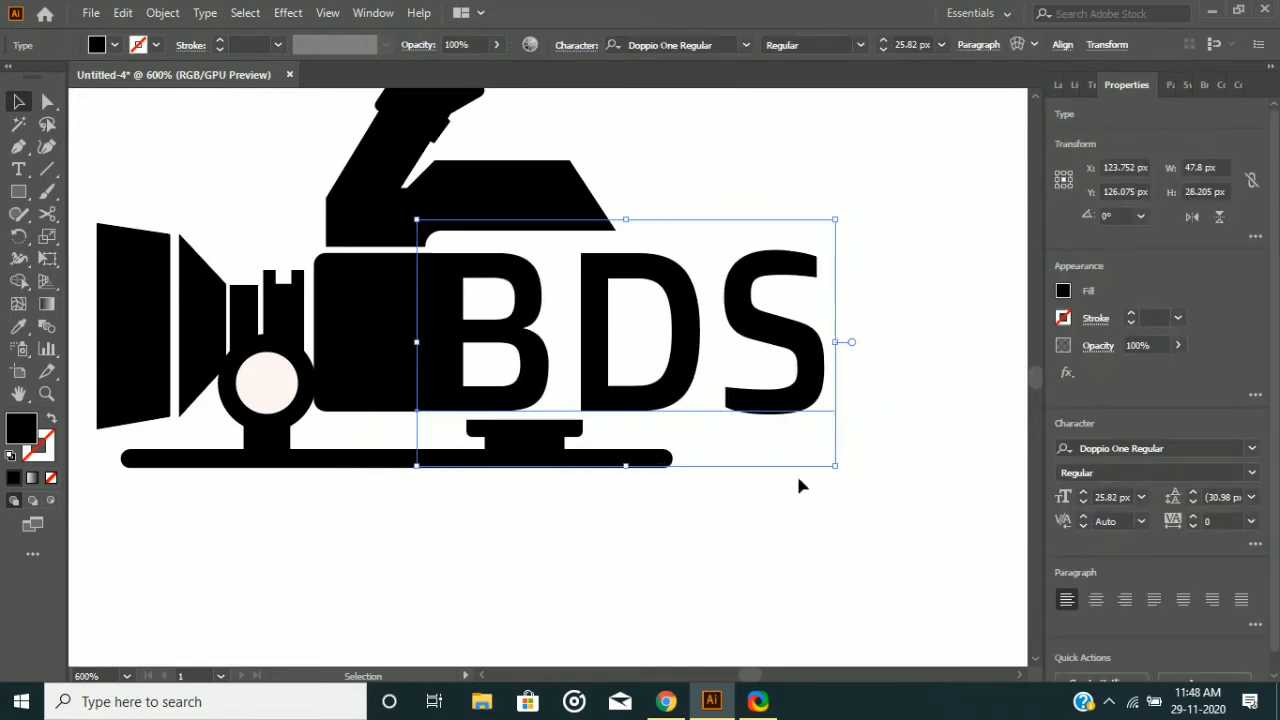
Enlarge the BDS text from its centre to about 29.66 px and shift it 3 px to the right.
drag(834, 466, 866, 488)
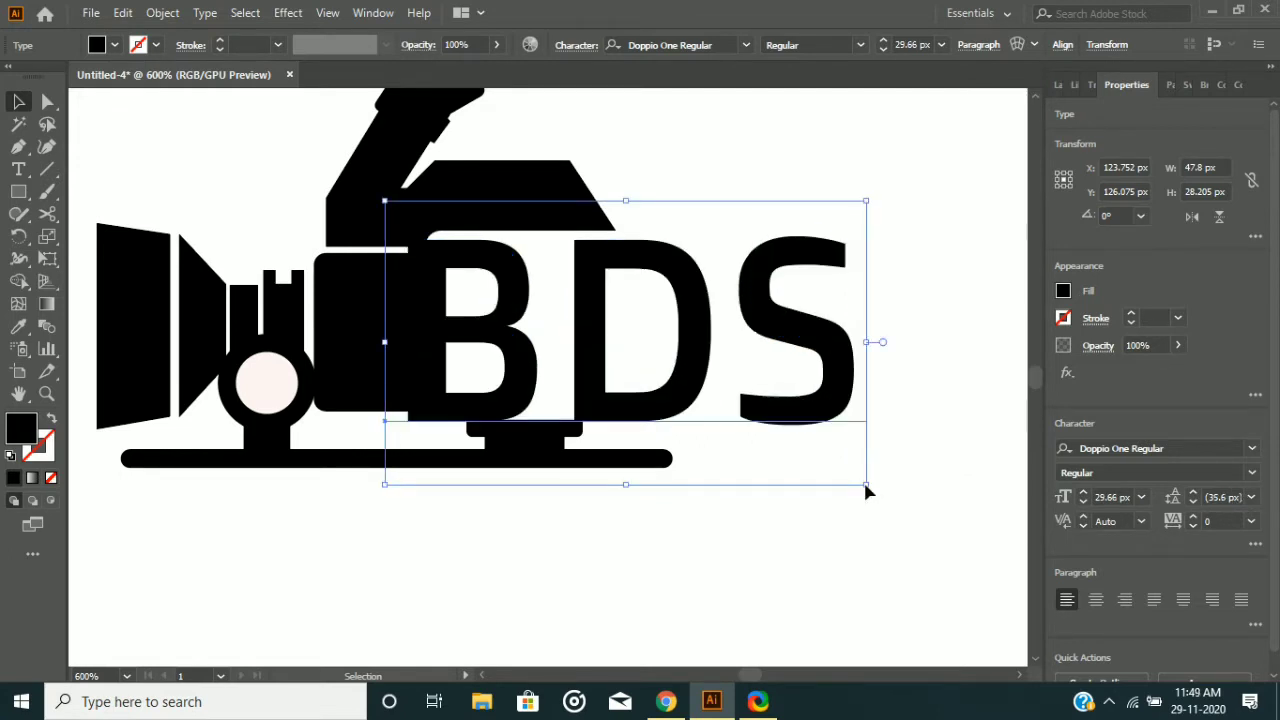
key(Right)
key(Right)
key(Right)
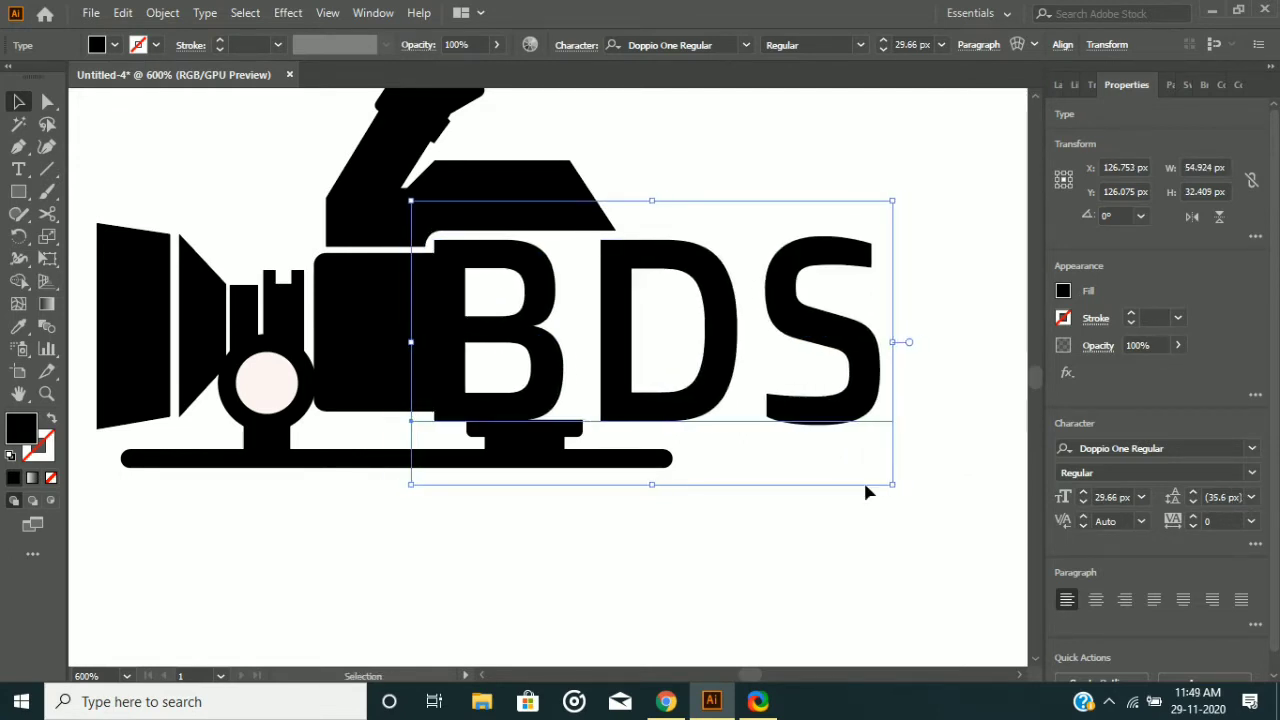
click(303, 551)
scroll(440, 242, up, 3)
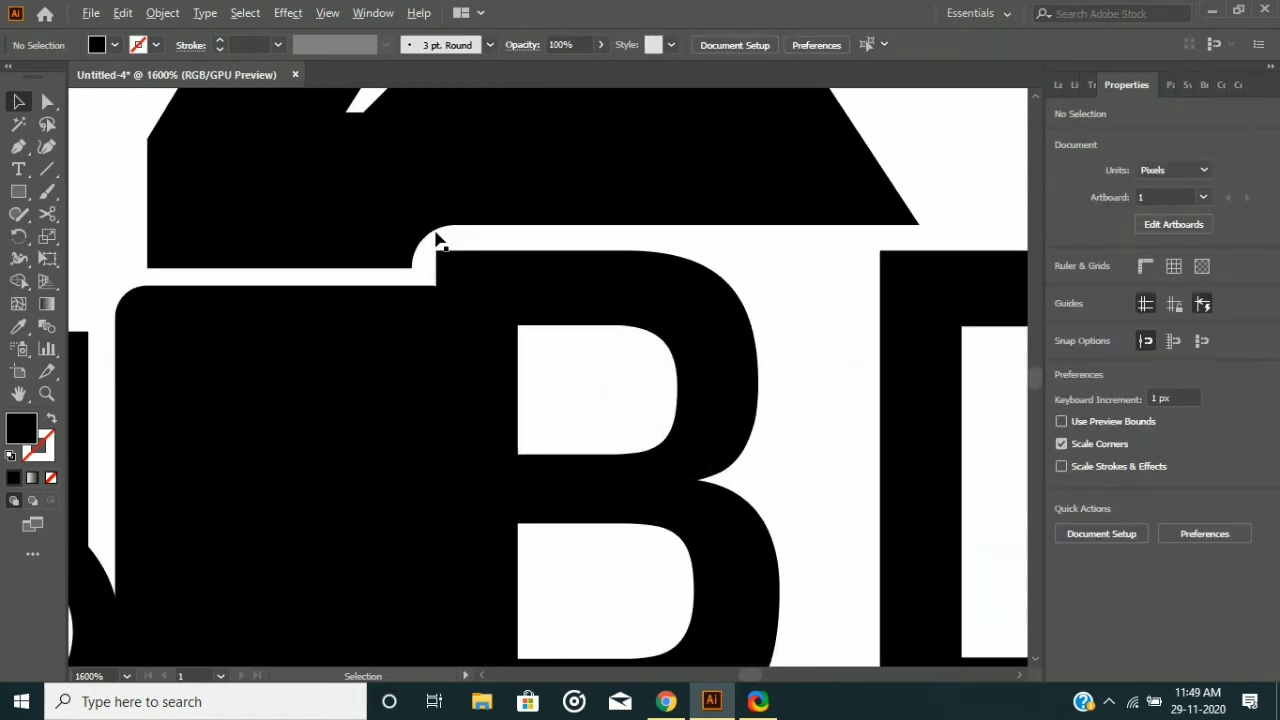
scroll(640, 318, down, 3)
click(648, 322)
scroll(655, 305, down, 2)
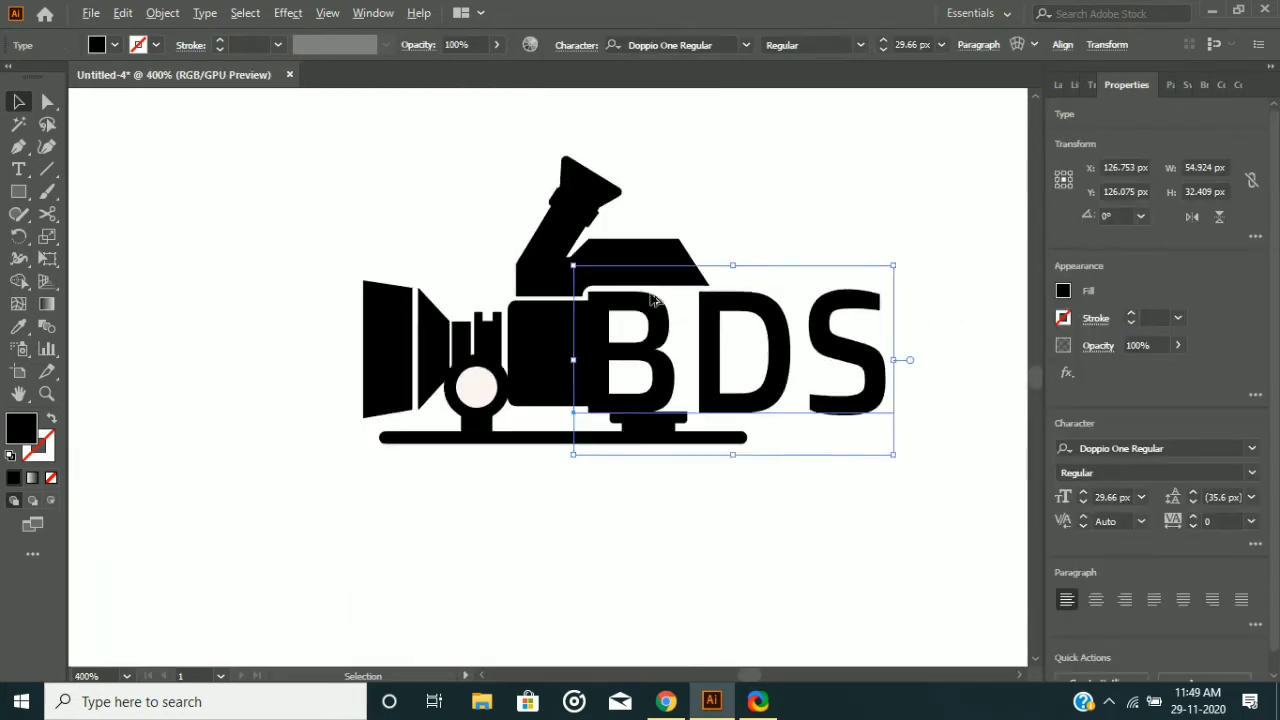
drag(655, 316, 925, 327)
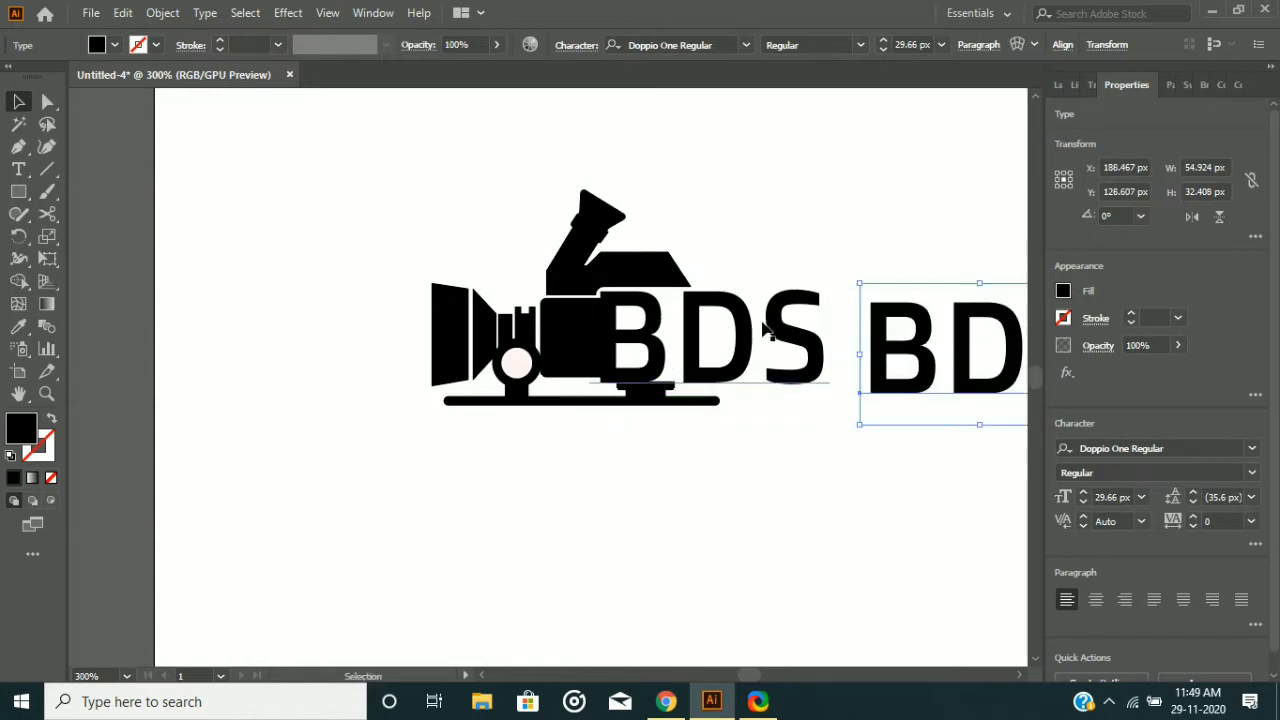
double_click(759, 340)
key(BackSpace)
key(BackSpace)
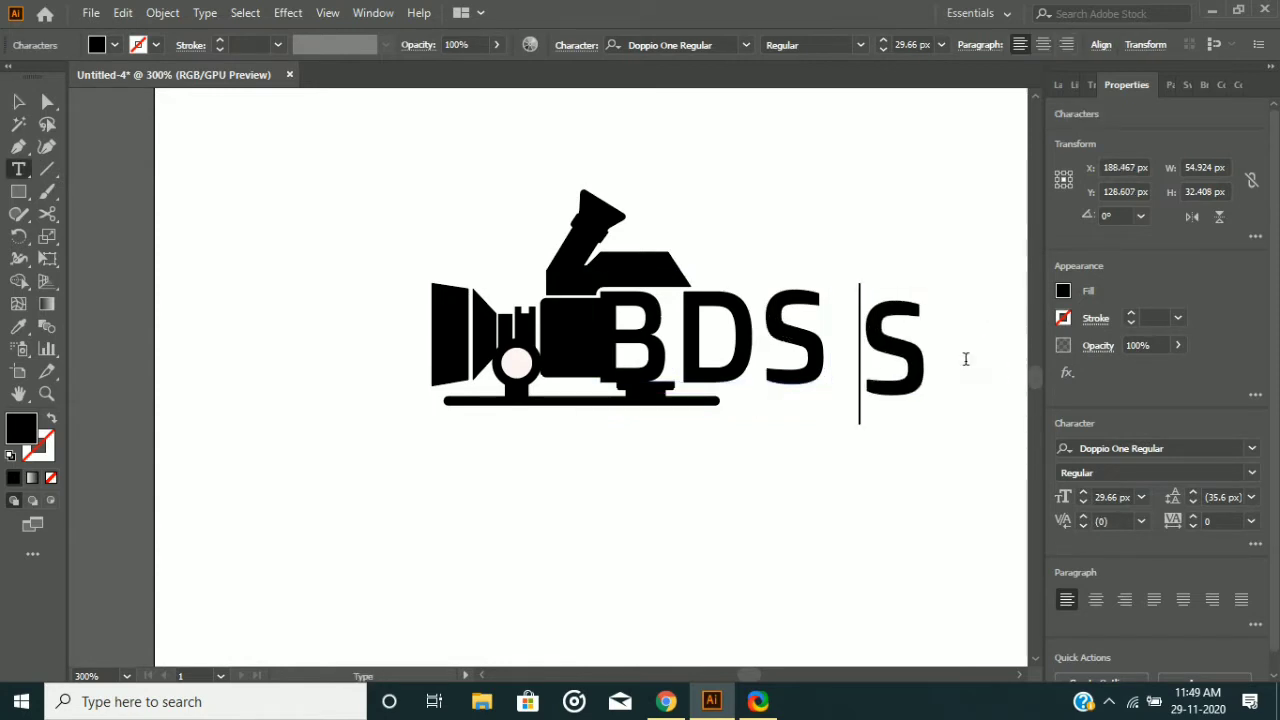
key(Escape)
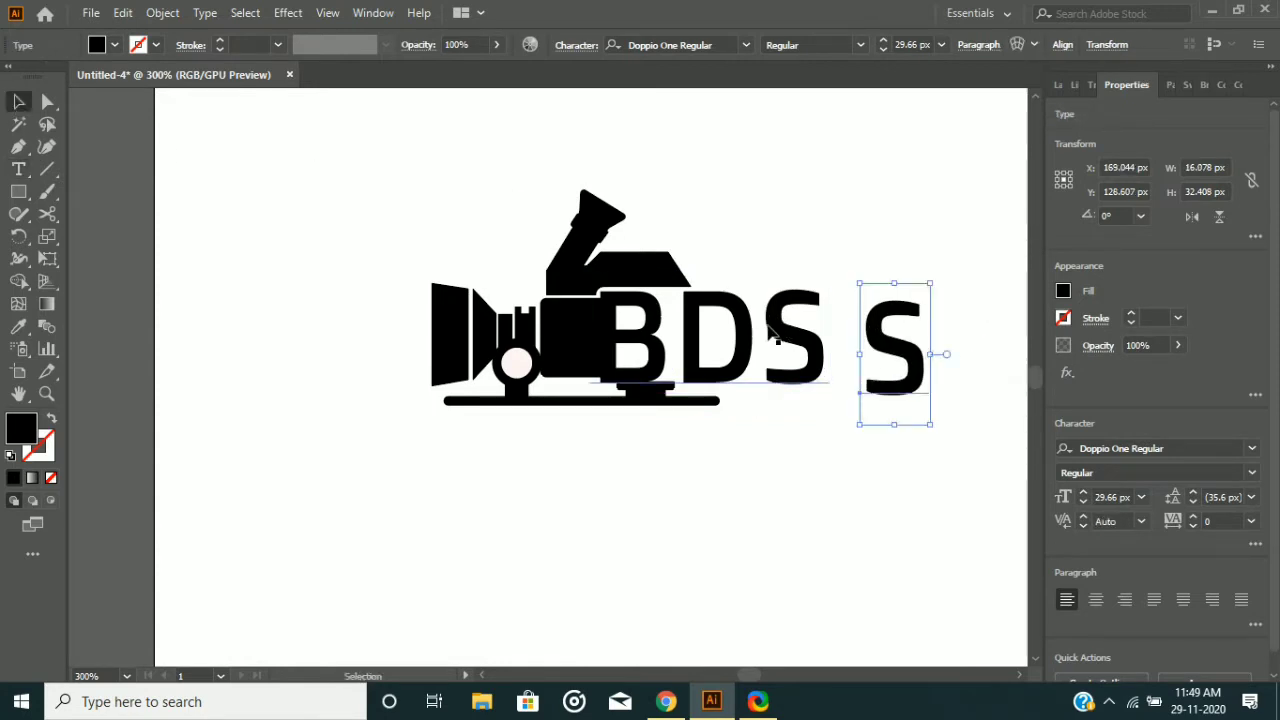
click(1024, 298)
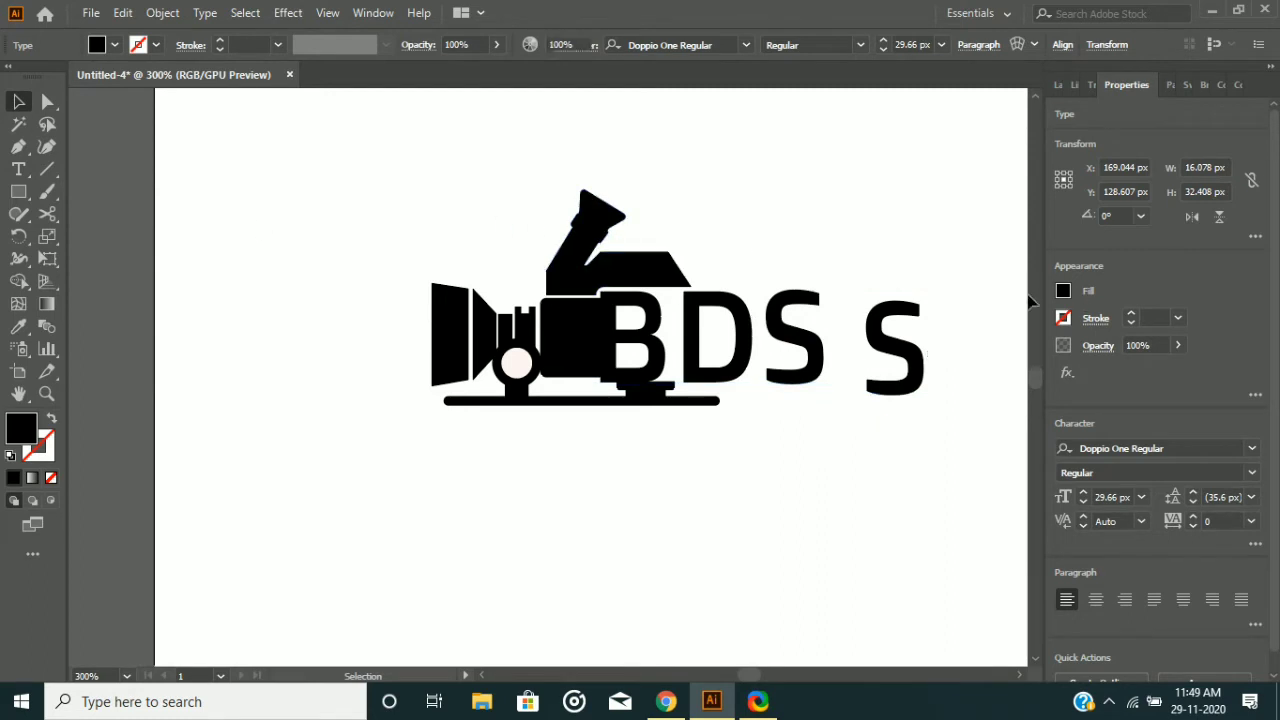
click(885, 340)
key(Delete)
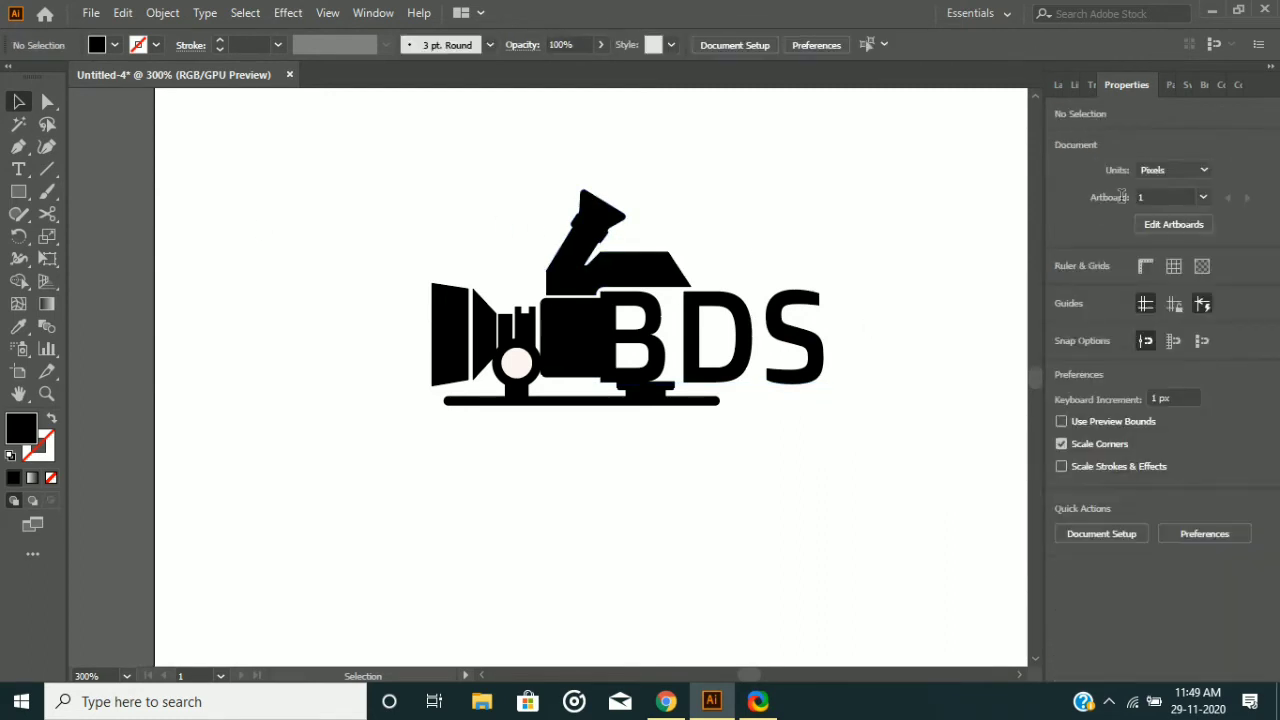
Convert the BDS text to outlines and ungroup the letters.
click(768, 322)
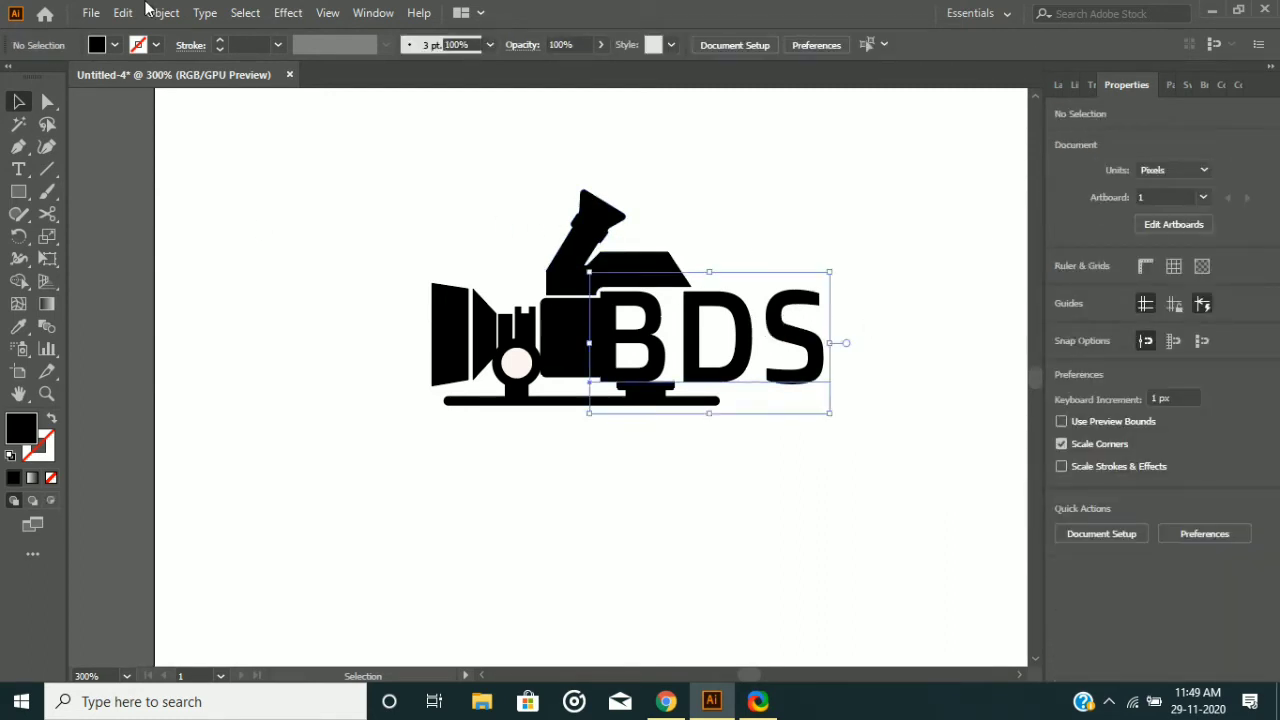
click(205, 12)
click(277, 345)
click(500, 188)
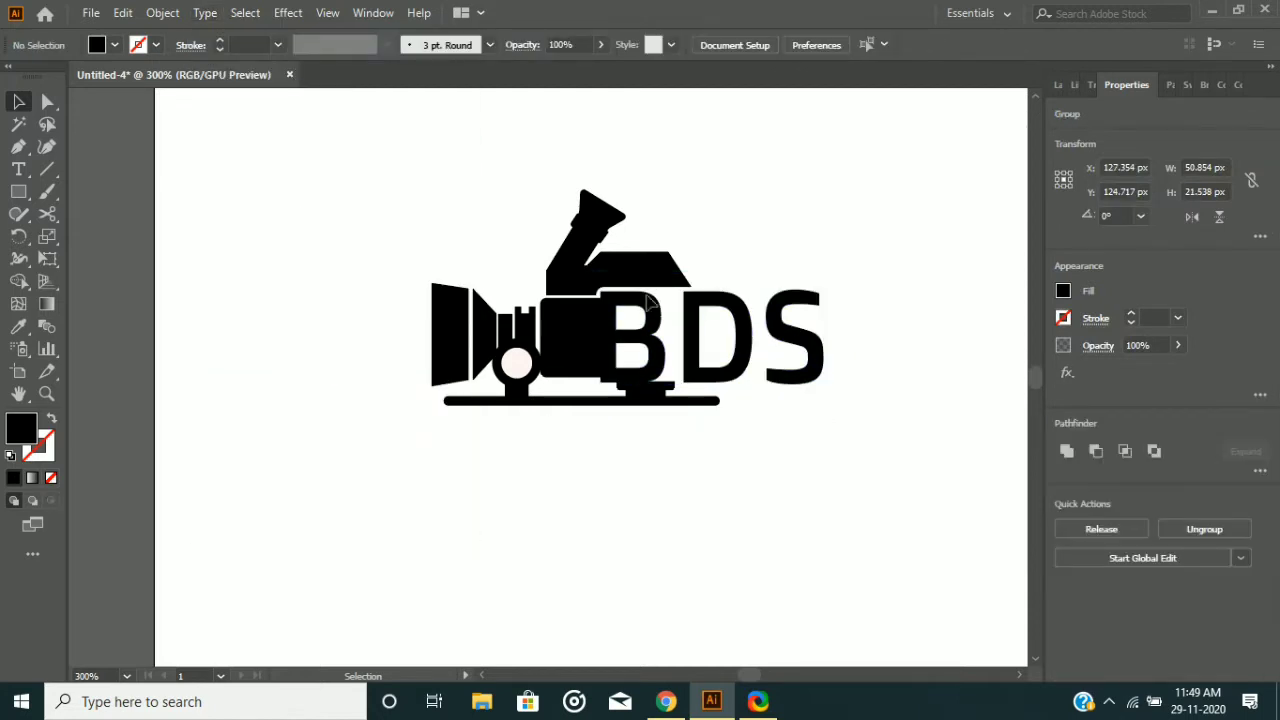
scroll(602, 292, up, 4)
click(607, 290)
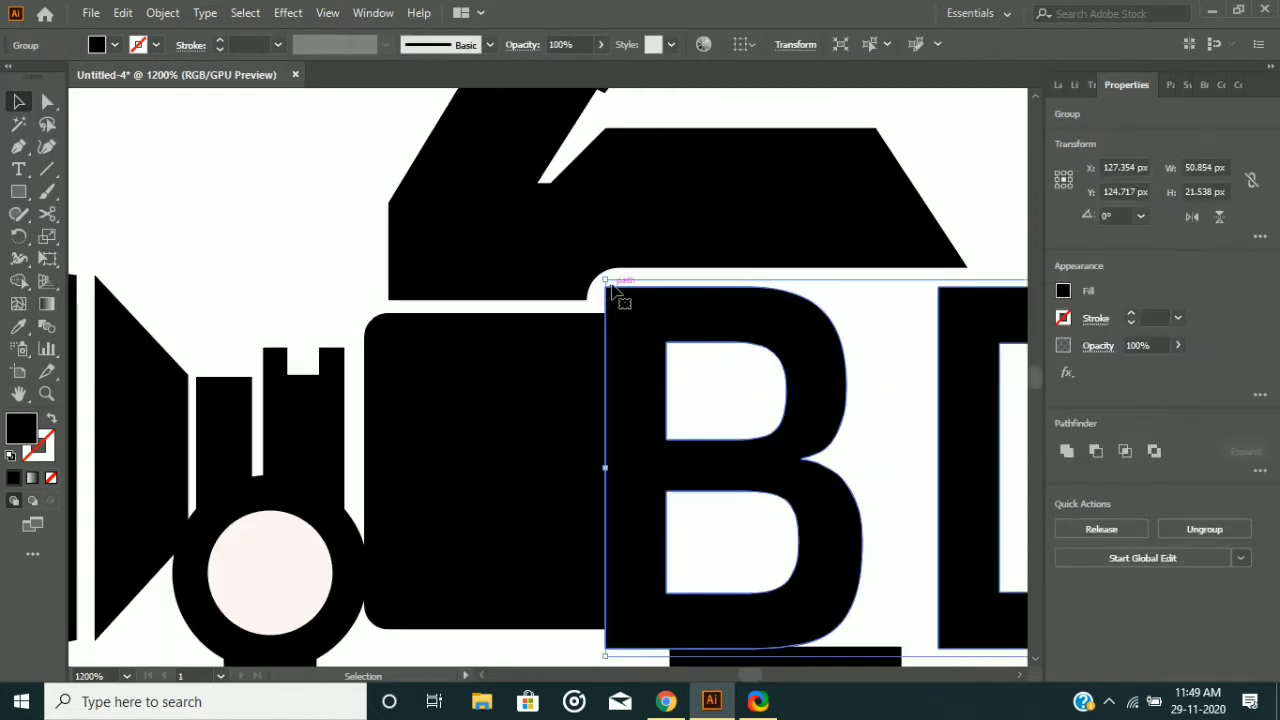
click(205, 174)
right_click(673, 306)
click(722, 462)
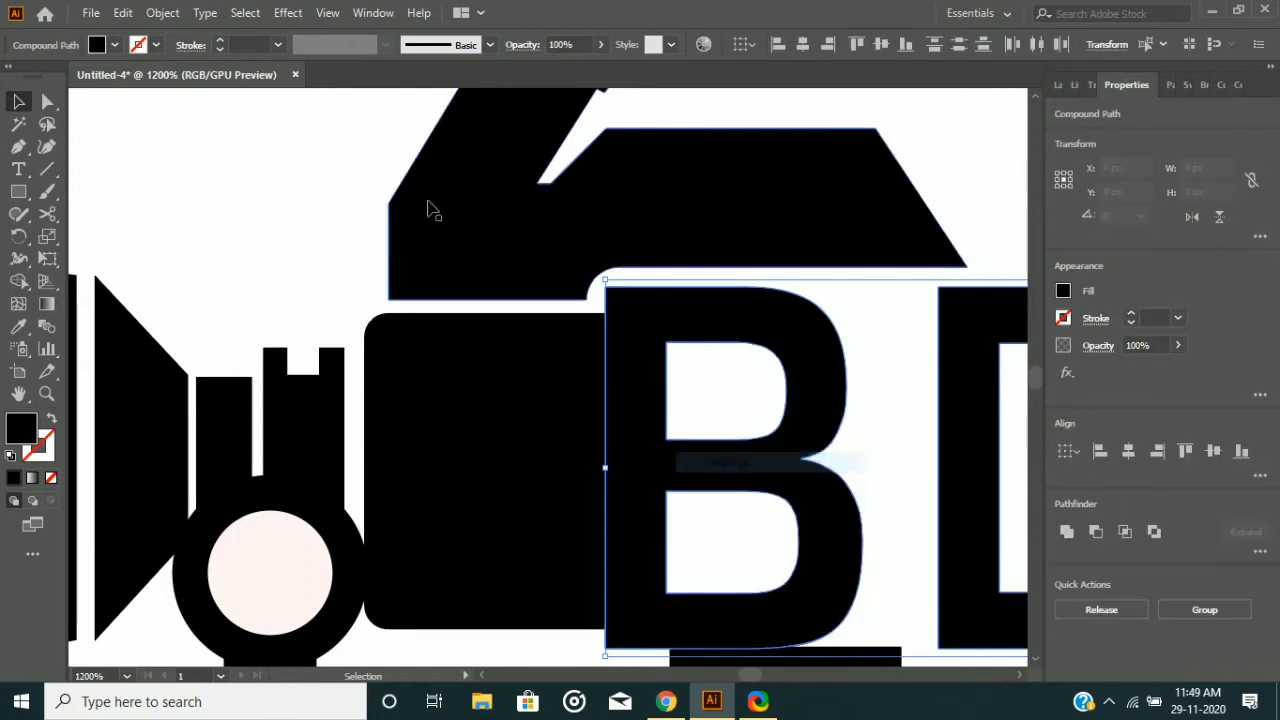
click(230, 160)
Round the two left corners of the letter B to a radius of about 1.23 px.
click(48, 102)
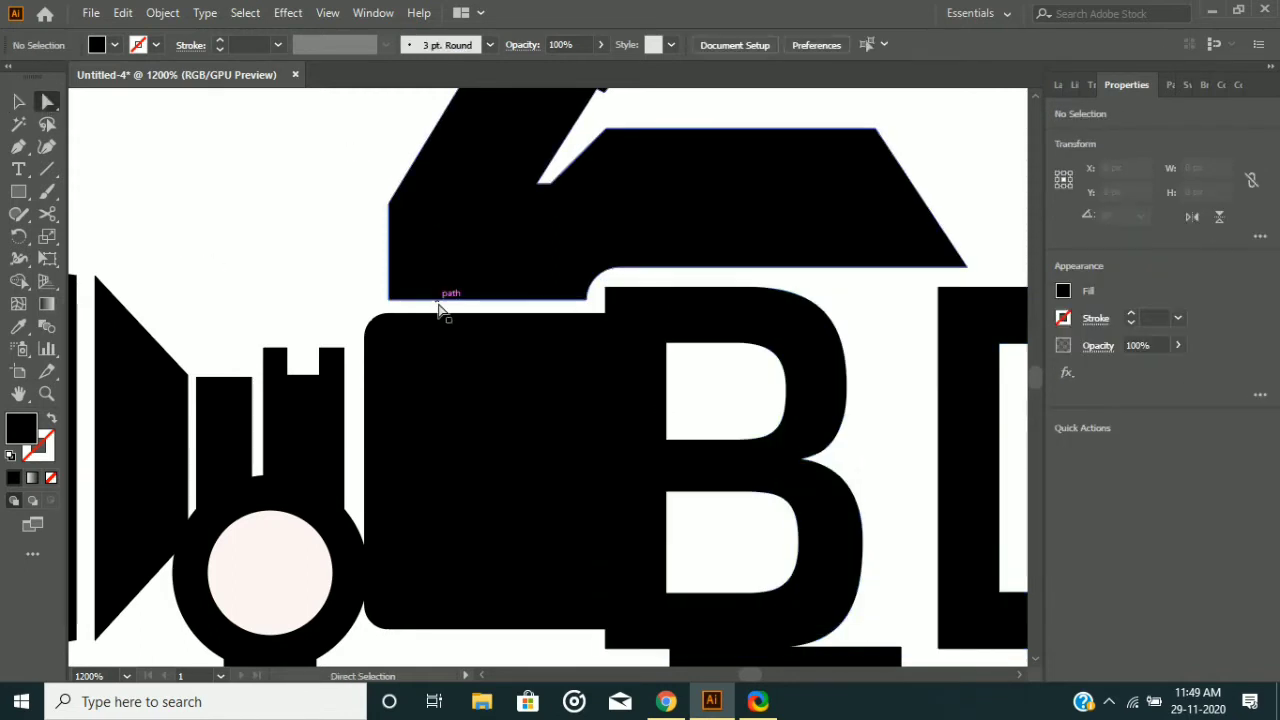
click(606, 288)
shift+click(606, 648)
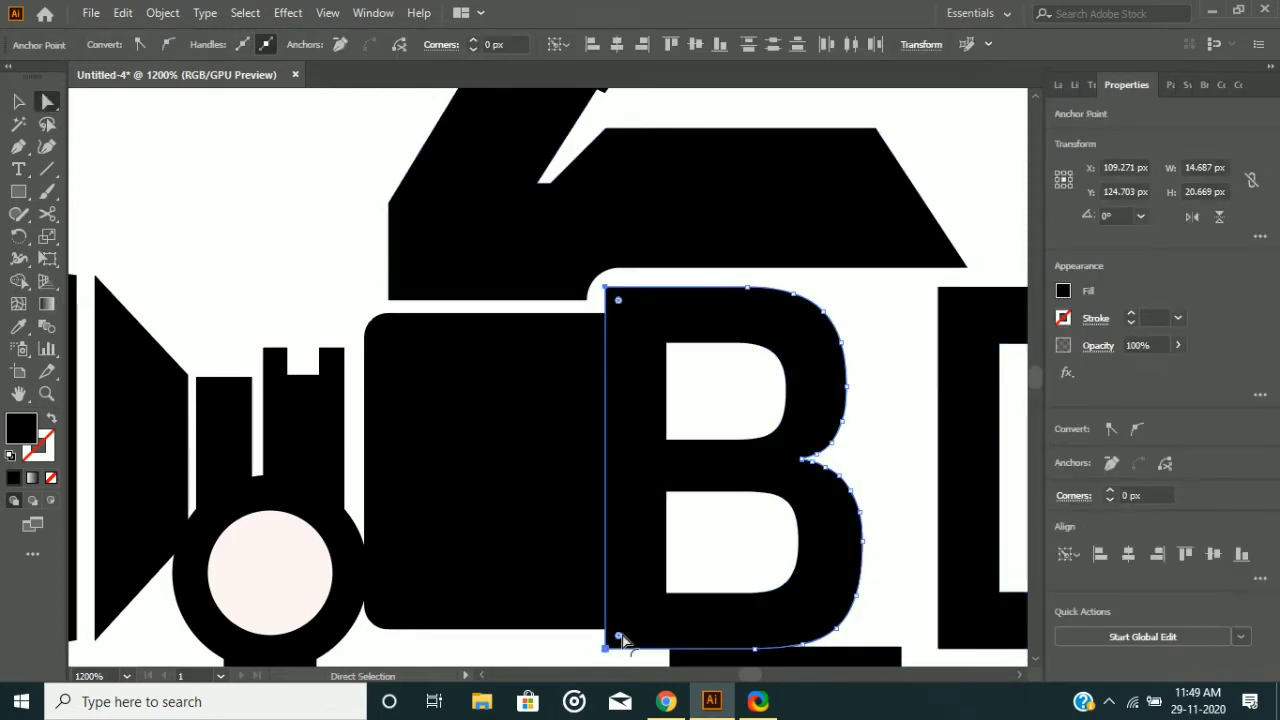
drag(615, 635, 628, 629)
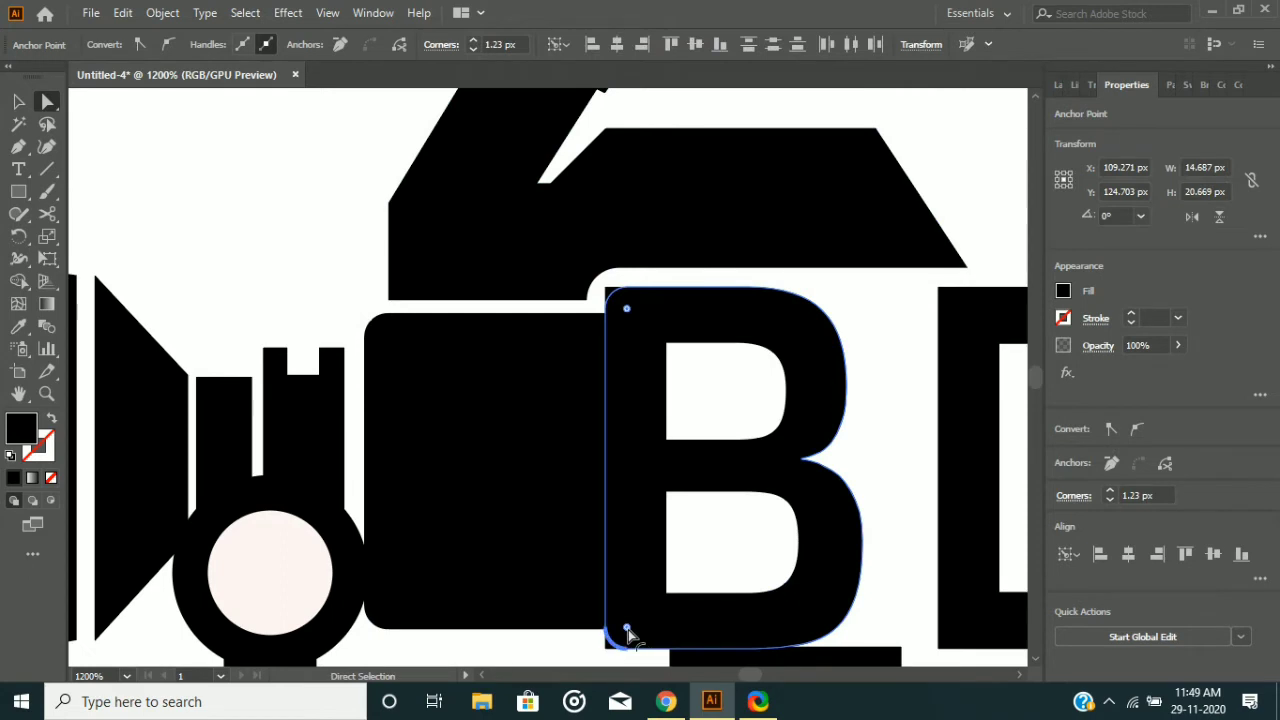
click(263, 200)
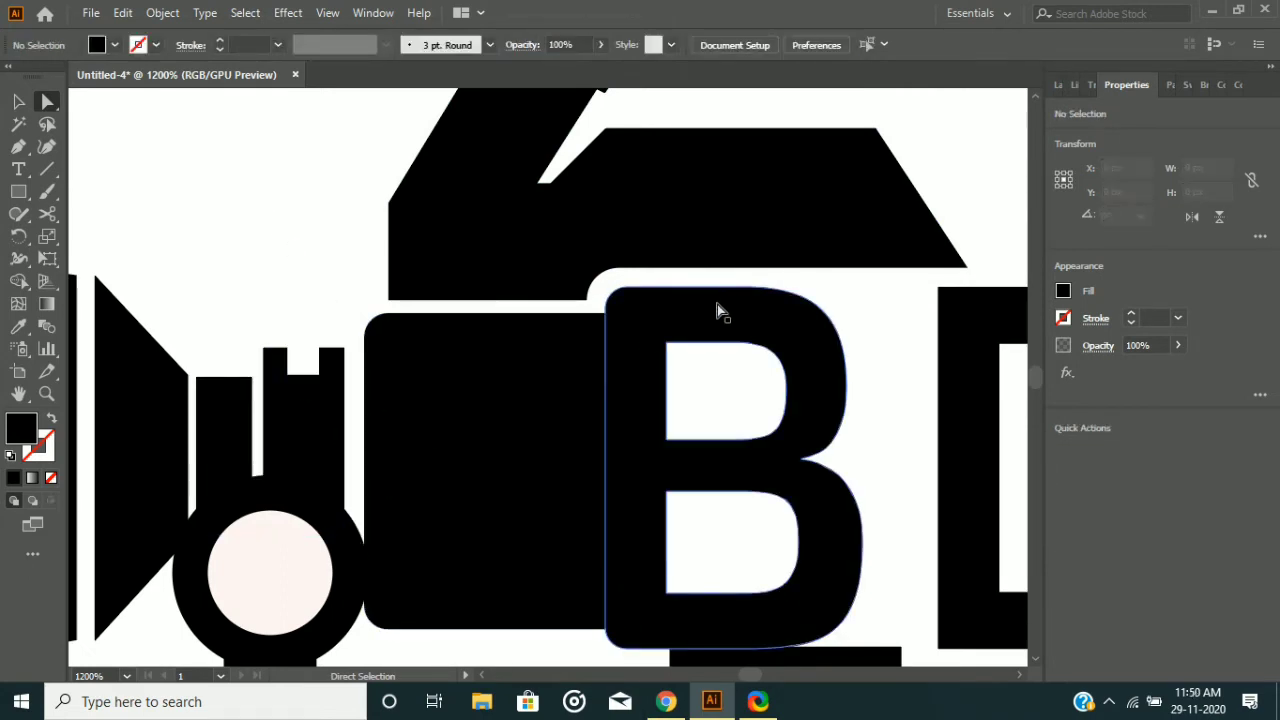
Move the letter B slightly upward, closer to the camera's upper housing.
drag(717, 302, 715, 296)
key(ctrl+shift+a)
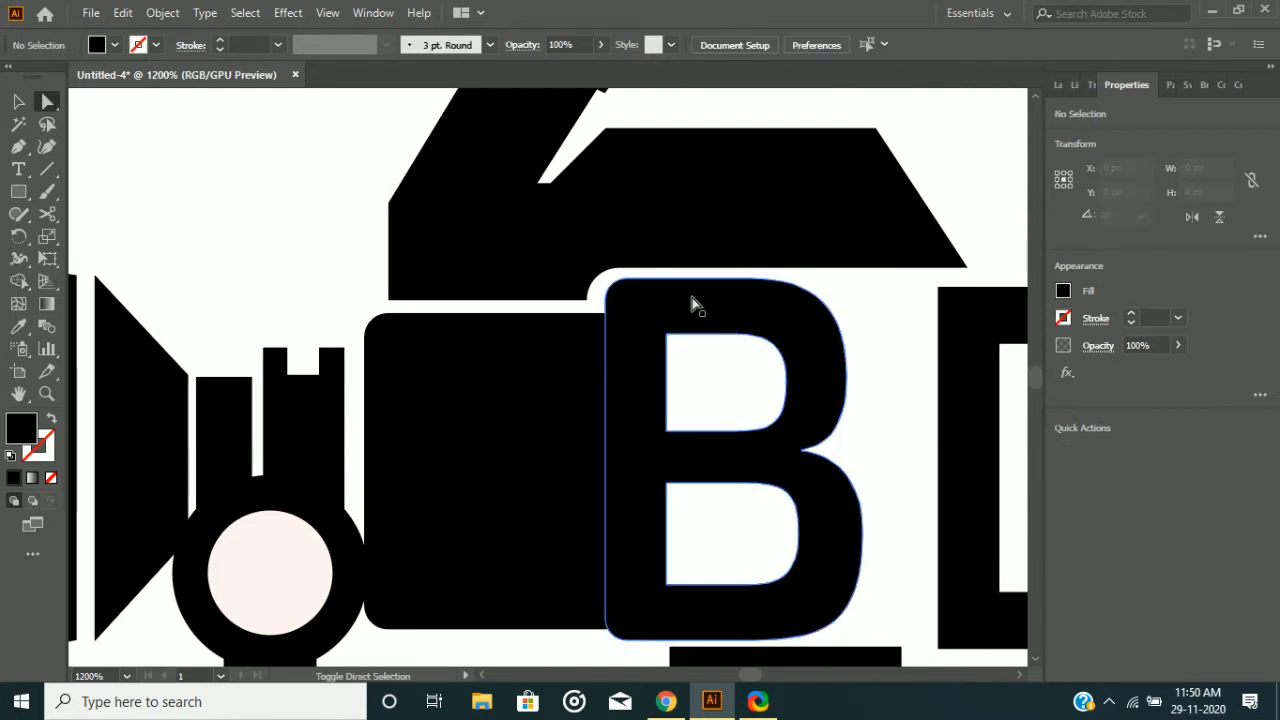
drag(688, 306, 684, 313)
key(ctrl+shift+a)
Try to vertically centre-align the anchor points of the letters B, D and S.
scroll(251, 243, down, 1)
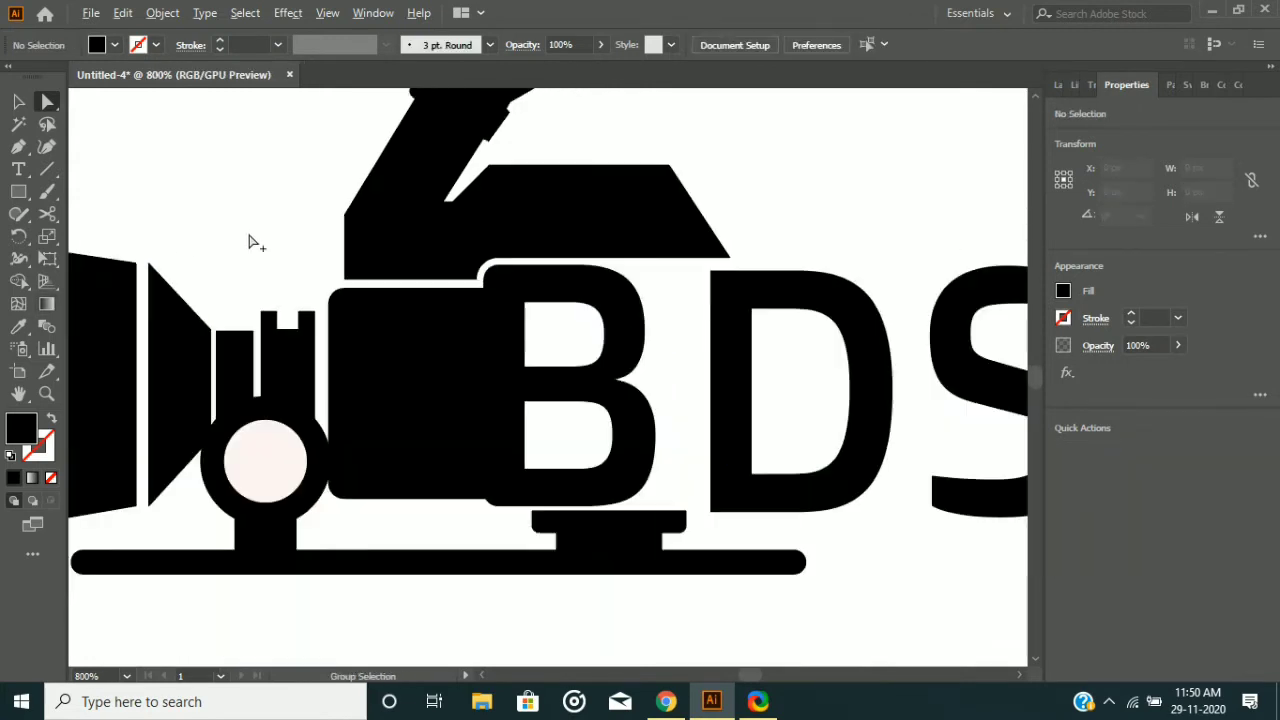
scroll(625, 328, down, 1)
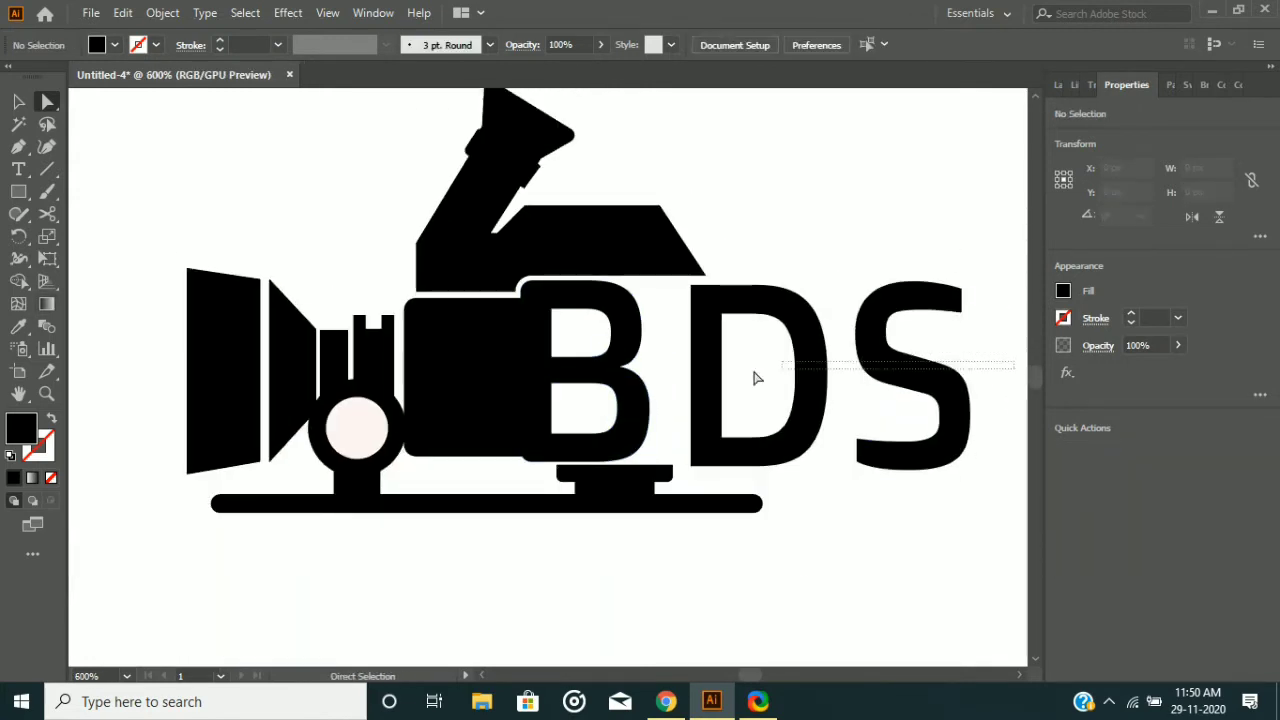
drag(757, 377, 632, 350)
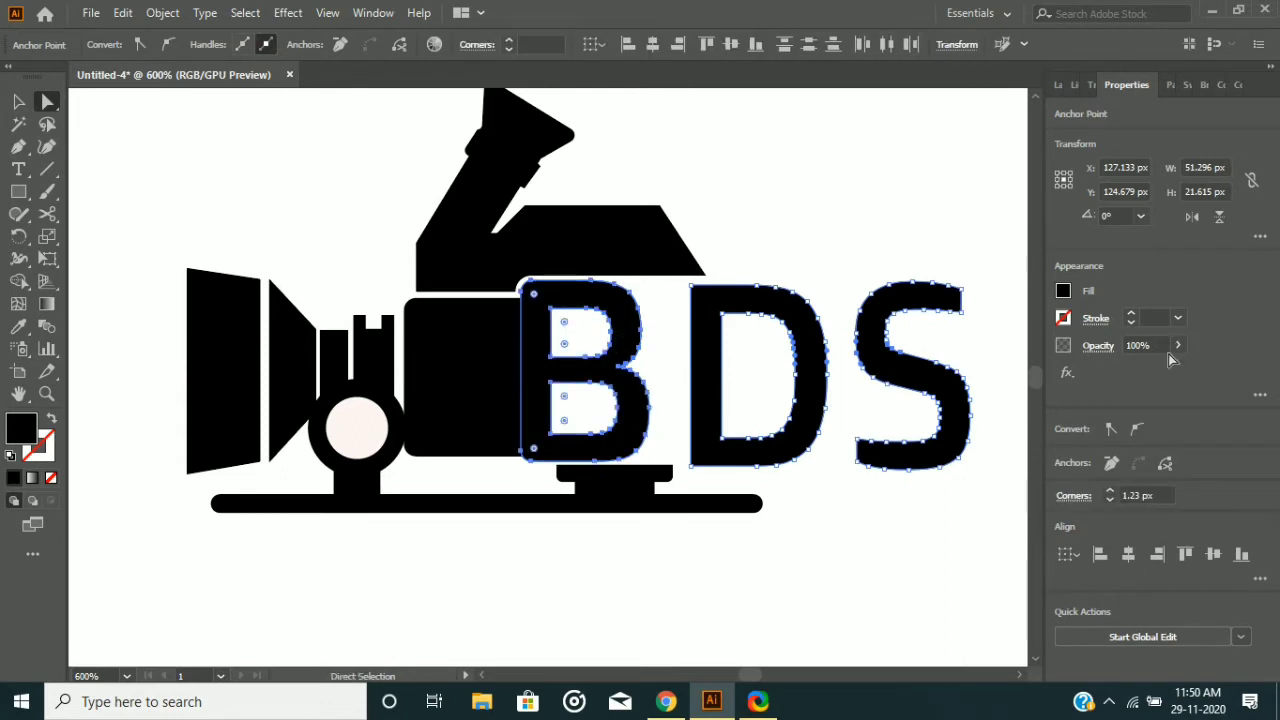
click(723, 50)
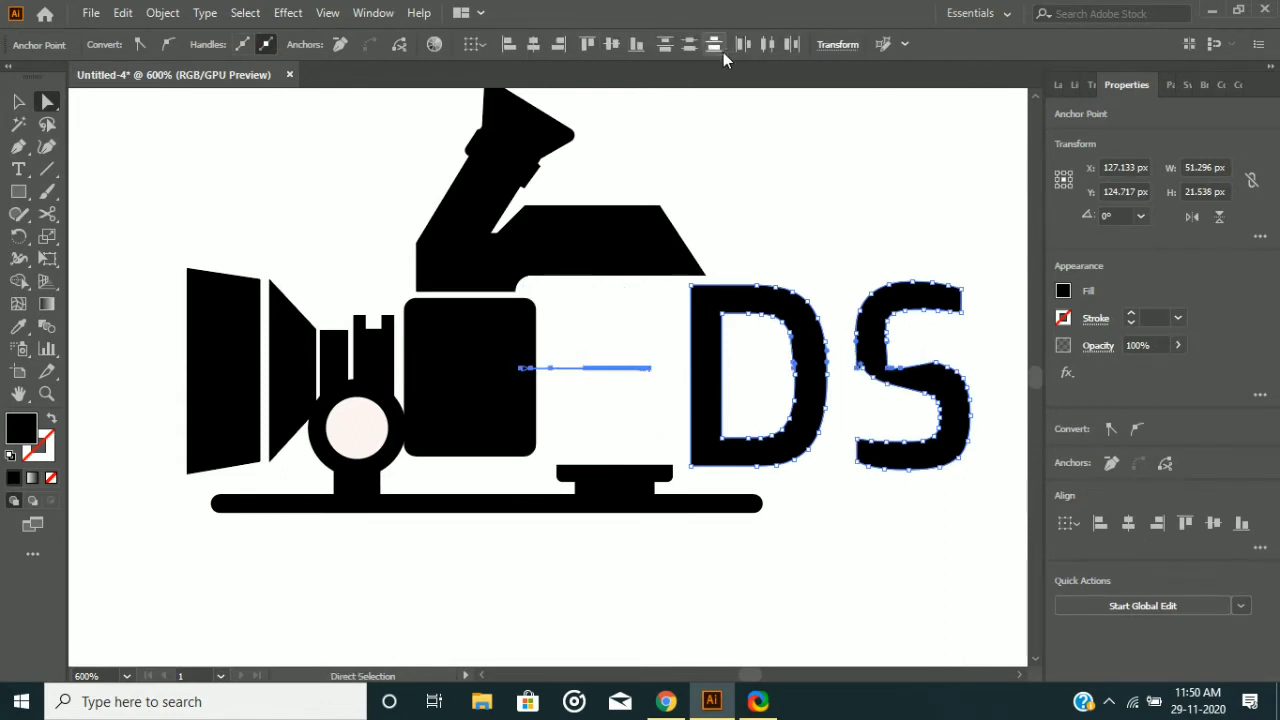
key(ctrl+z)
key(ctrl+shift+a)
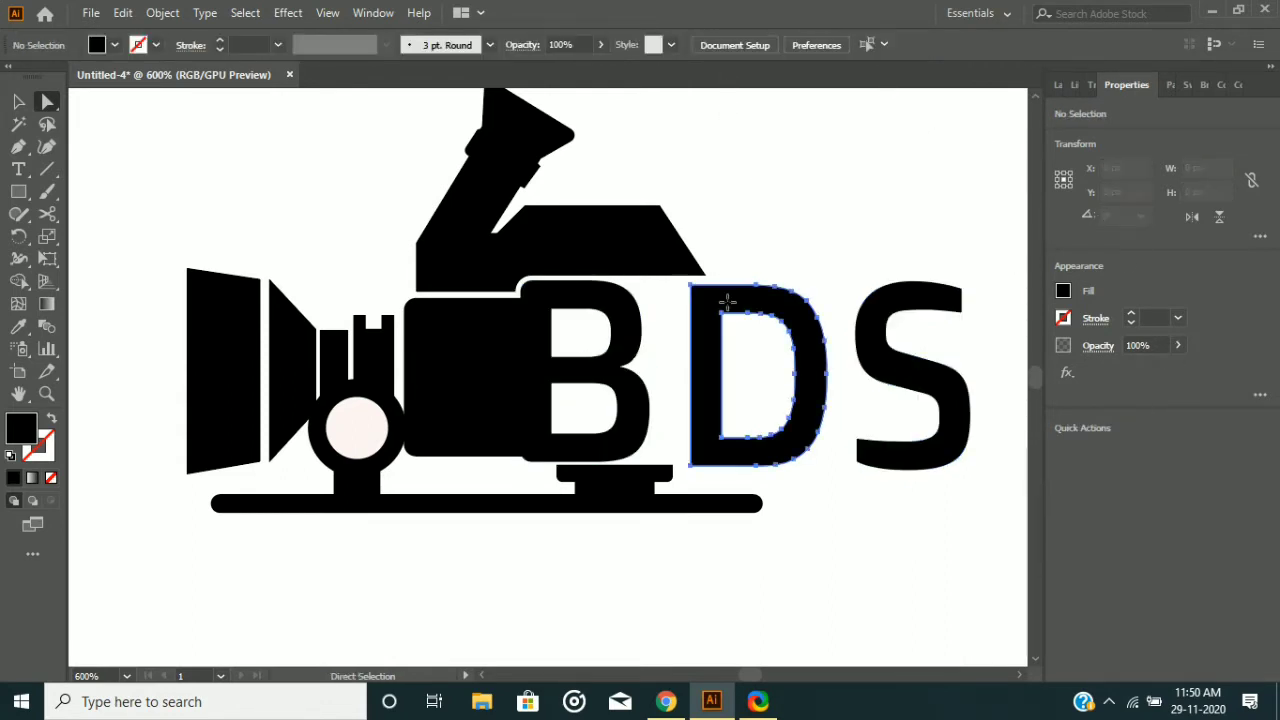
Raise the letters D and S slightly so the D lines up with the letter B.
click(727, 300)
click(898, 308)
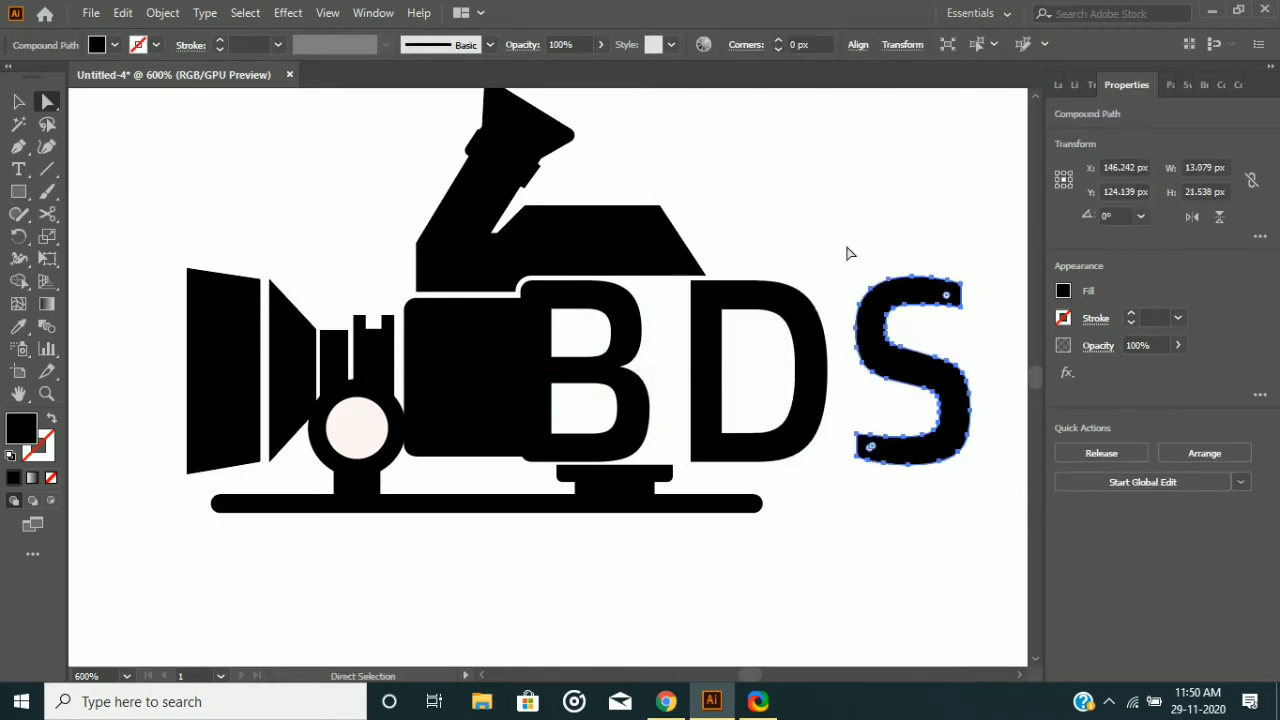
click(800, 171)
Shift the letter D and the letter S each 2 px to the left, closer to the B.
click(749, 291)
key(Left)
key(Left)
key(Left)
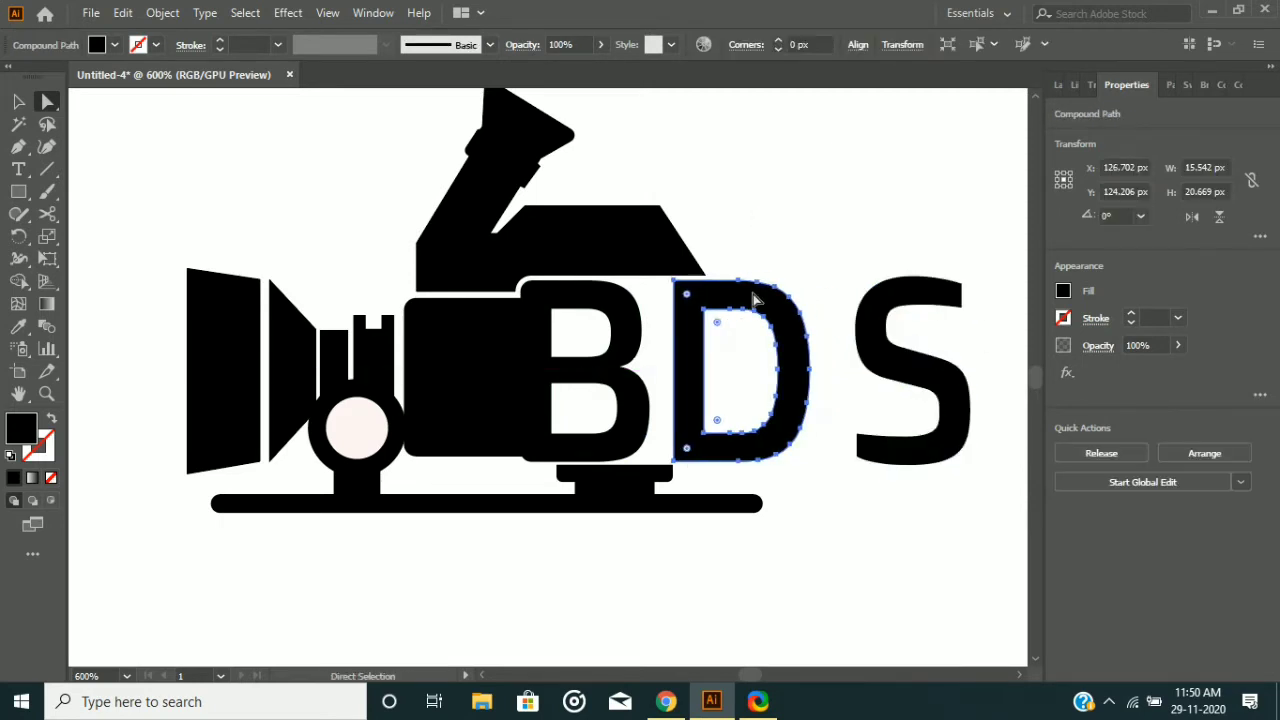
click(868, 330)
key(Left)
key(Left)
key(Left)
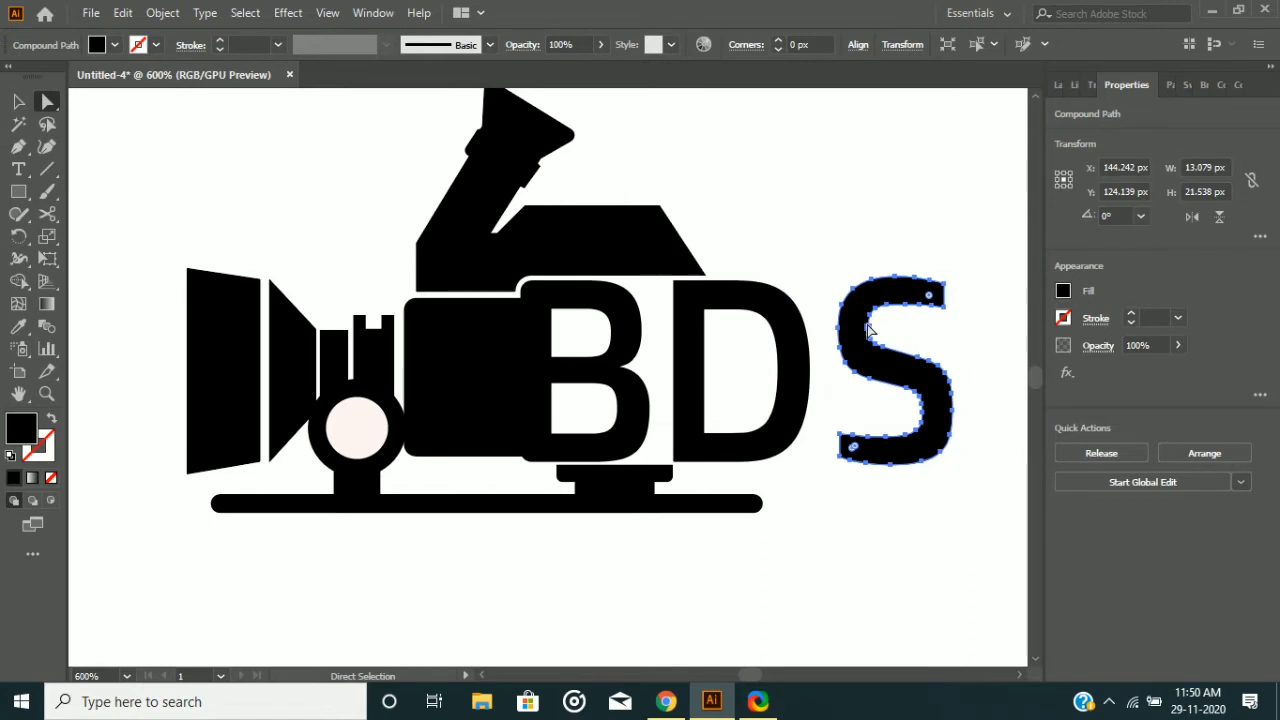
click(640, 300)
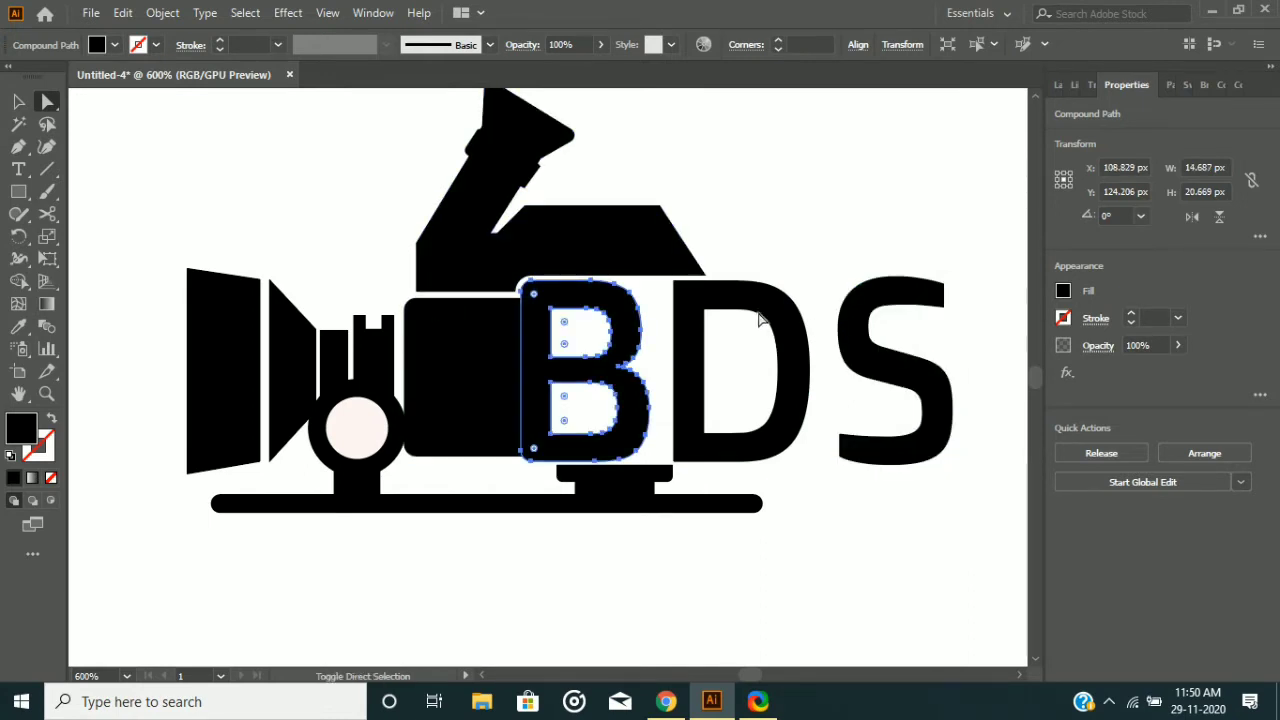
shift+click(795, 320)
shift+click(845, 325)
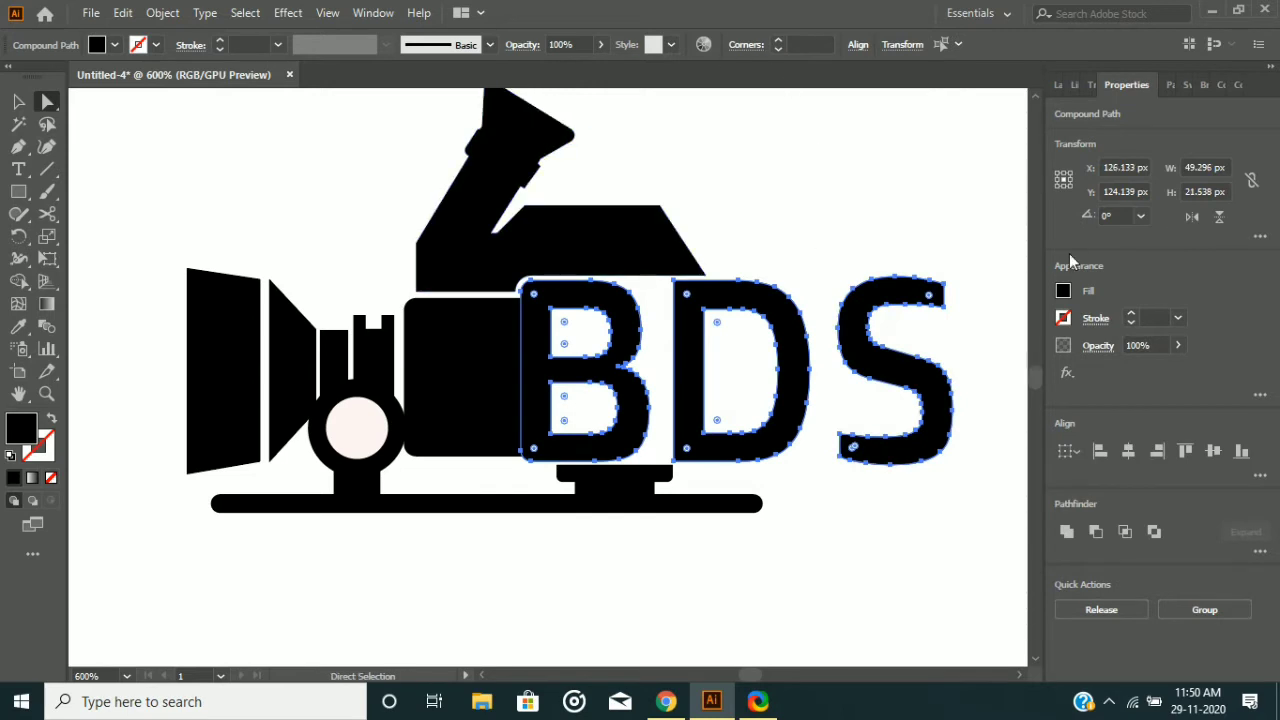
click(782, 138)
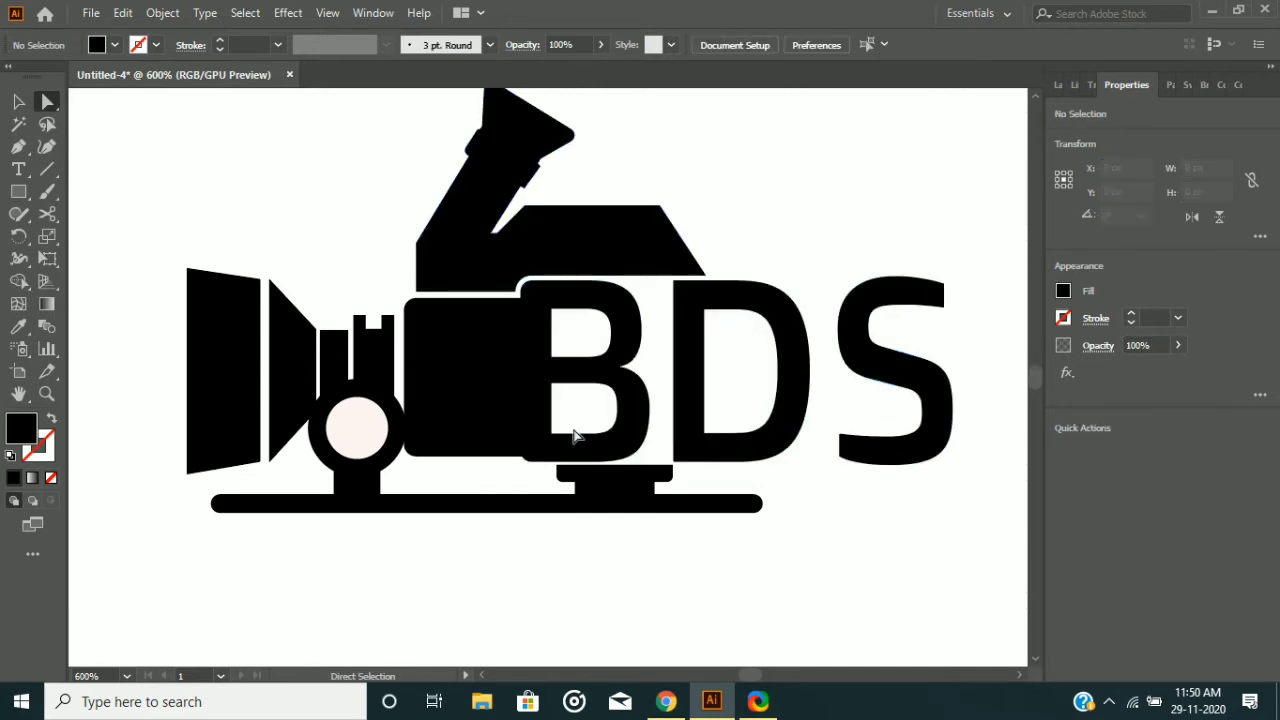
Narrow the two-part support beneath the letter B to about 7.89 px wide.
click(617, 491)
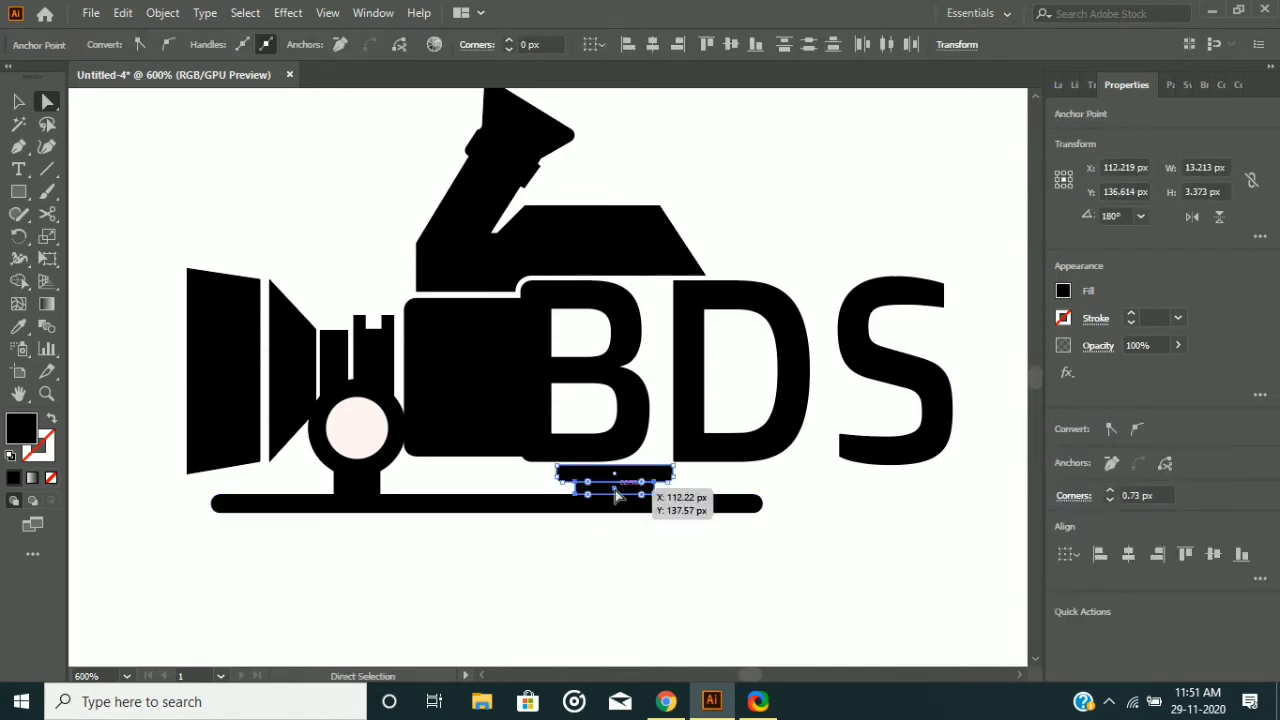
click(18, 101)
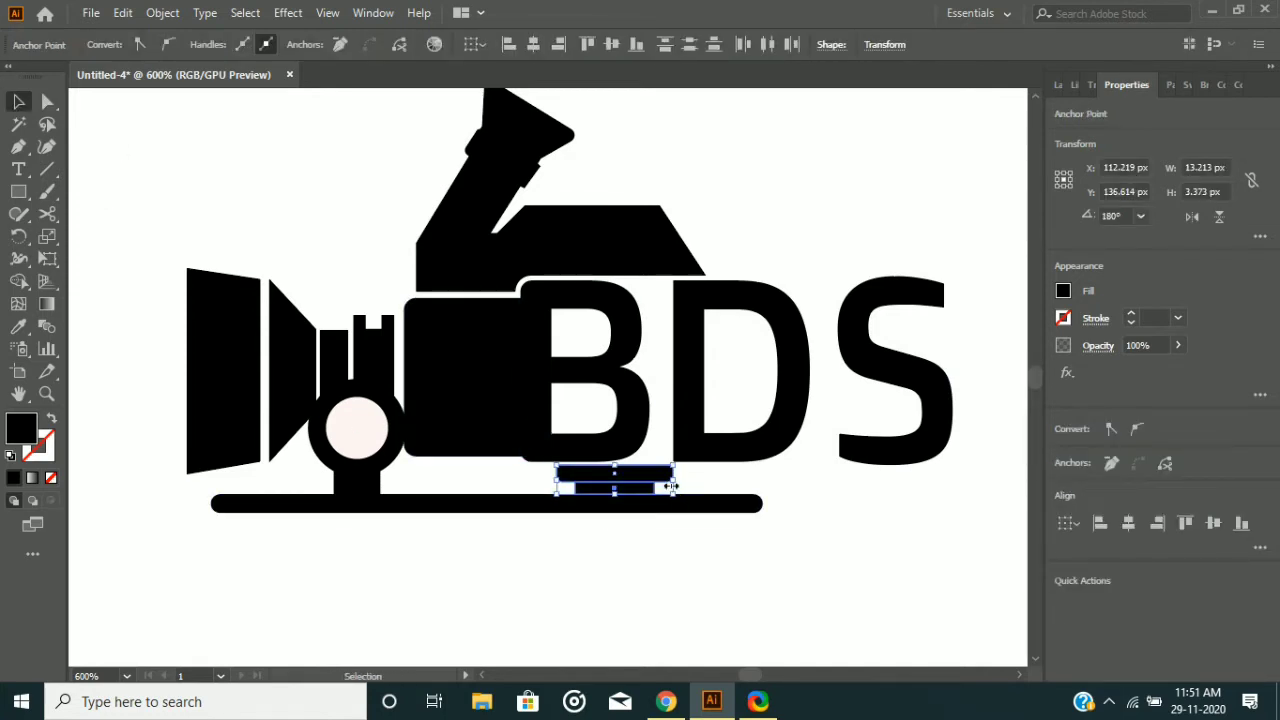
drag(675, 481, 628, 481)
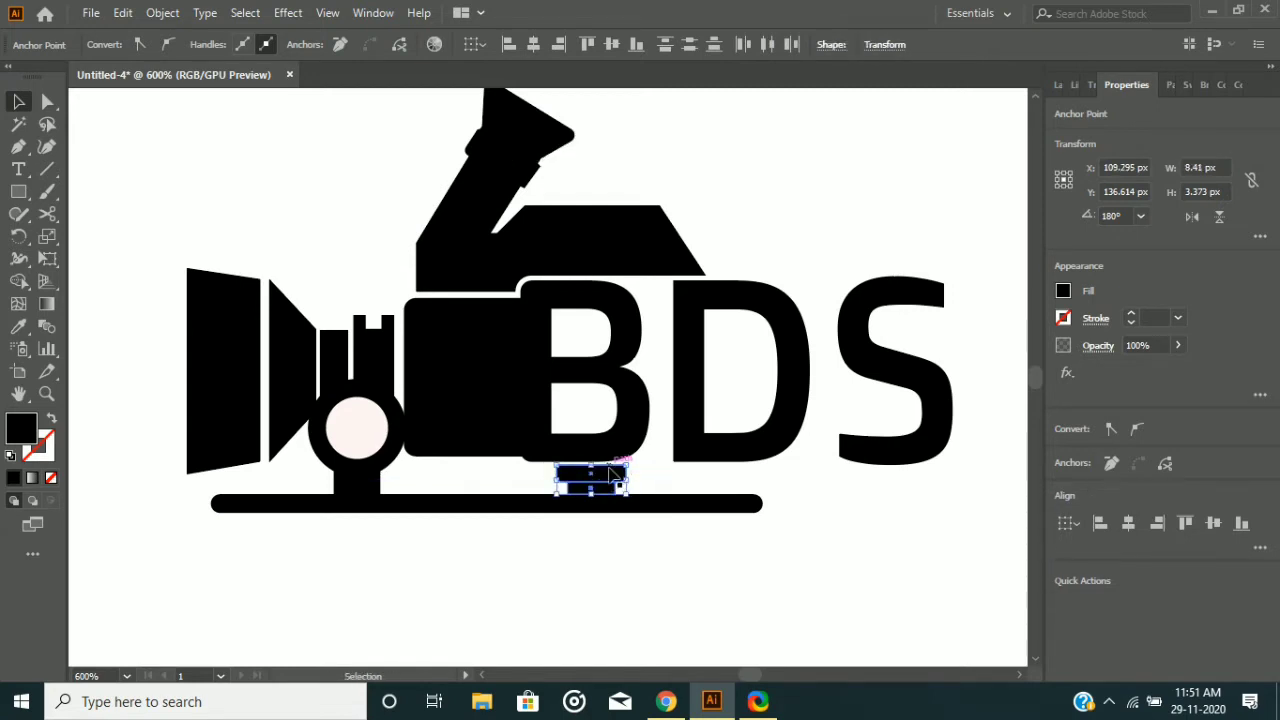
key(ctrl+z)
key(ctrl+shift+z)
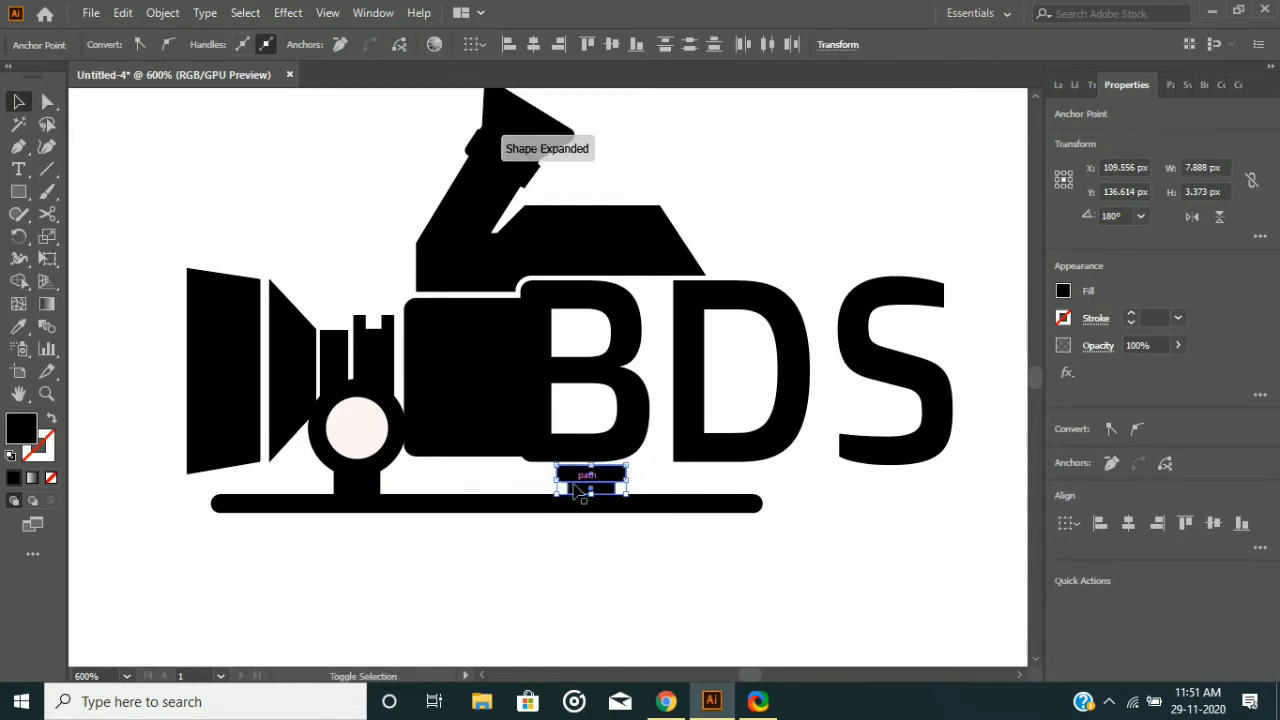
drag(655, 472, 583, 488)
Shift the narrowed support 3 px to the left along the base rail.
key(shift+Left)
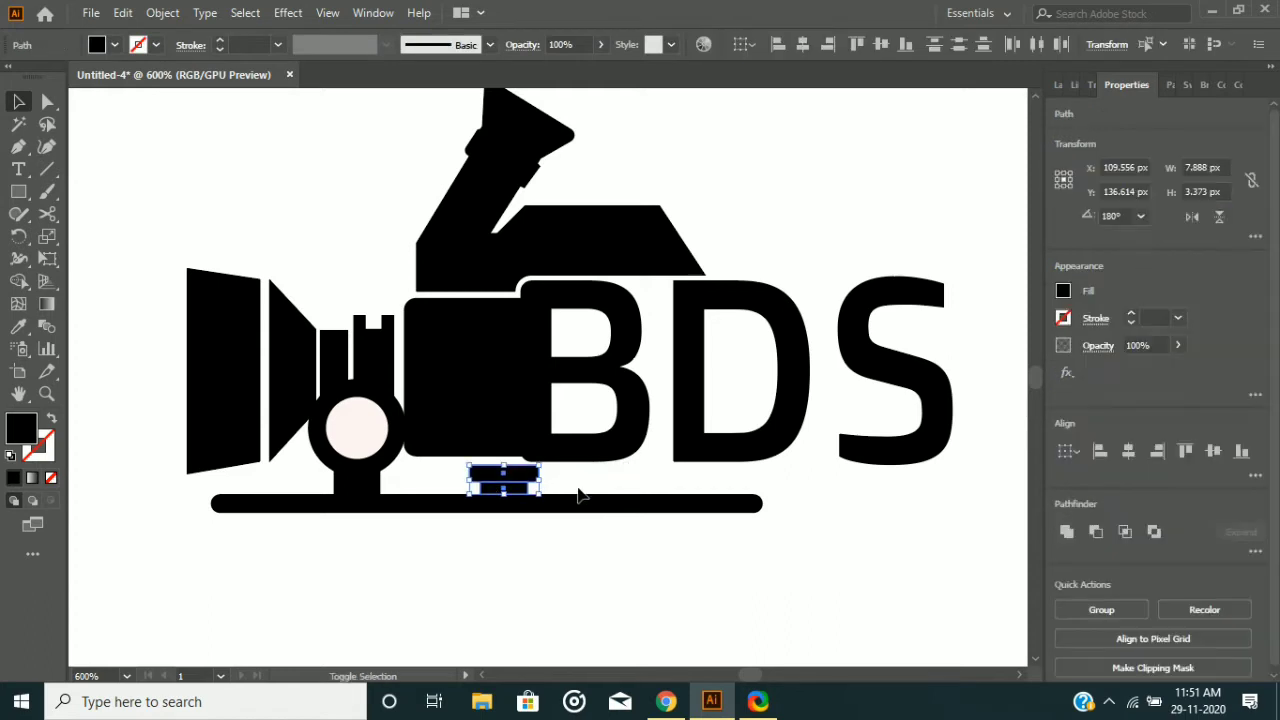
key(Right)
key(Right)
key(Right)
key(Right)
key(Right)
key(Right)
key(Right)
key(Right)
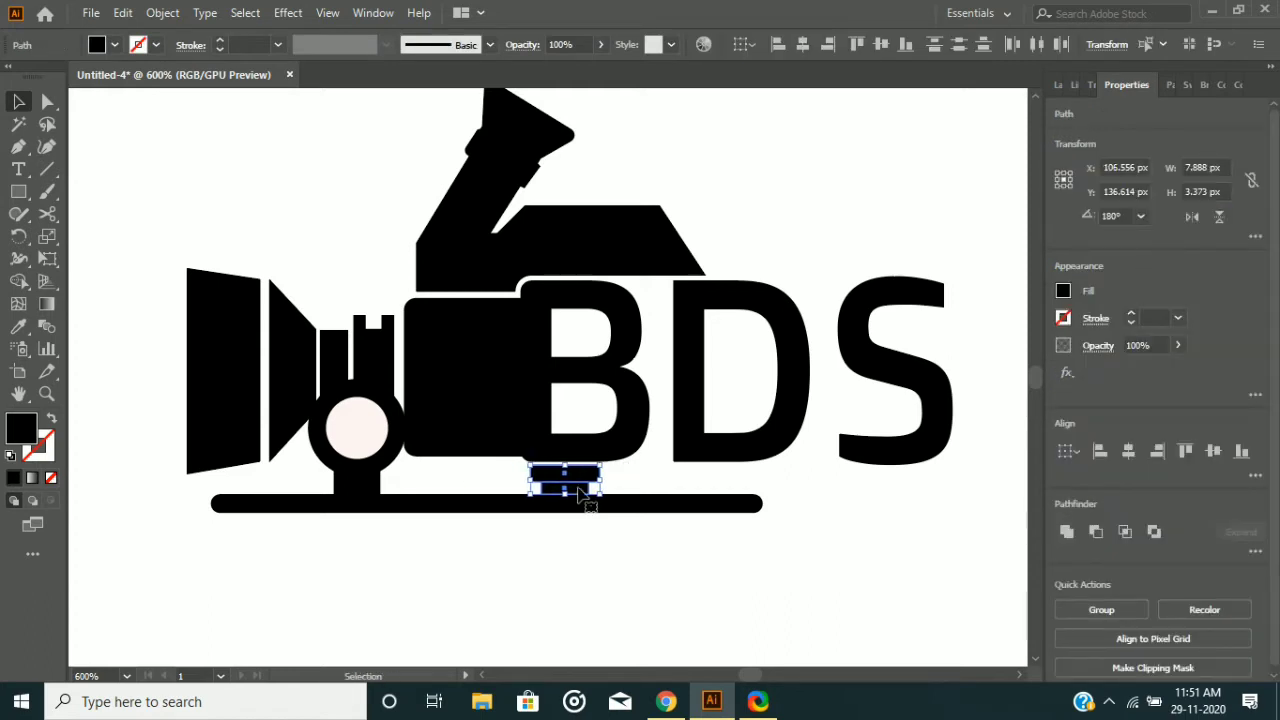
click(369, 597)
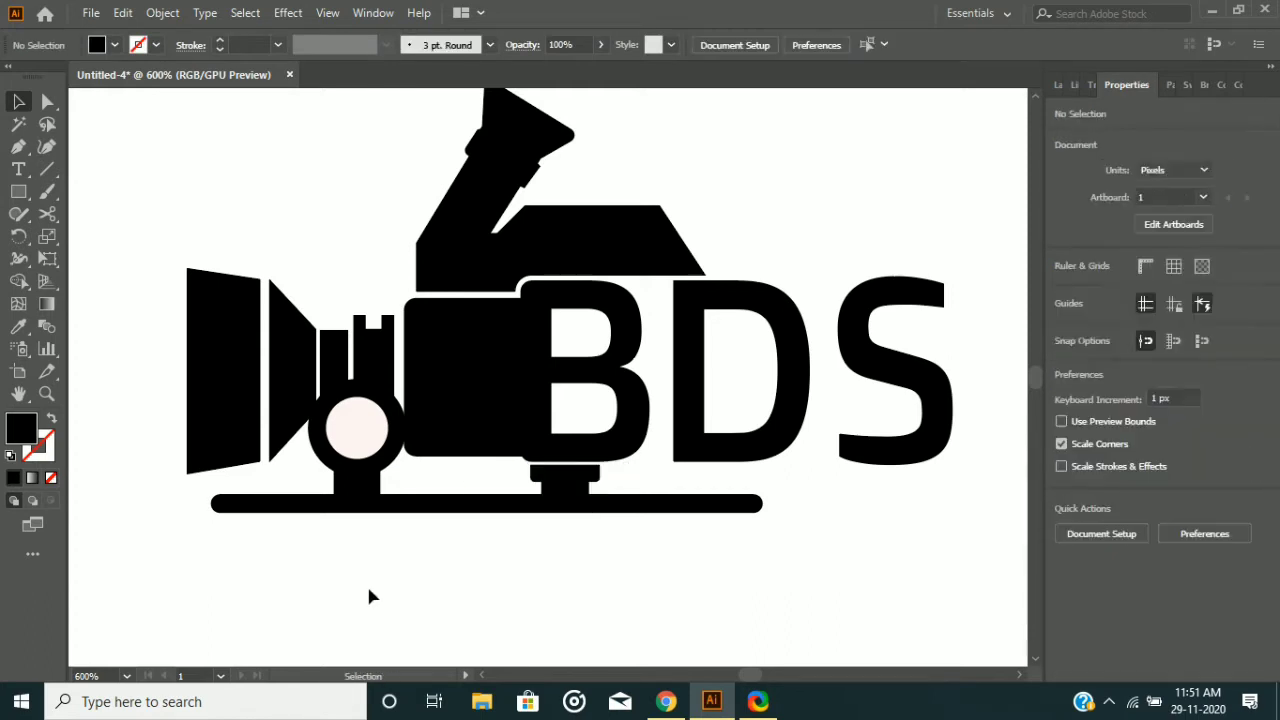
Scale the letters B, D and S up together to about 50.13 px wide and 21.9 px high.
click(613, 457)
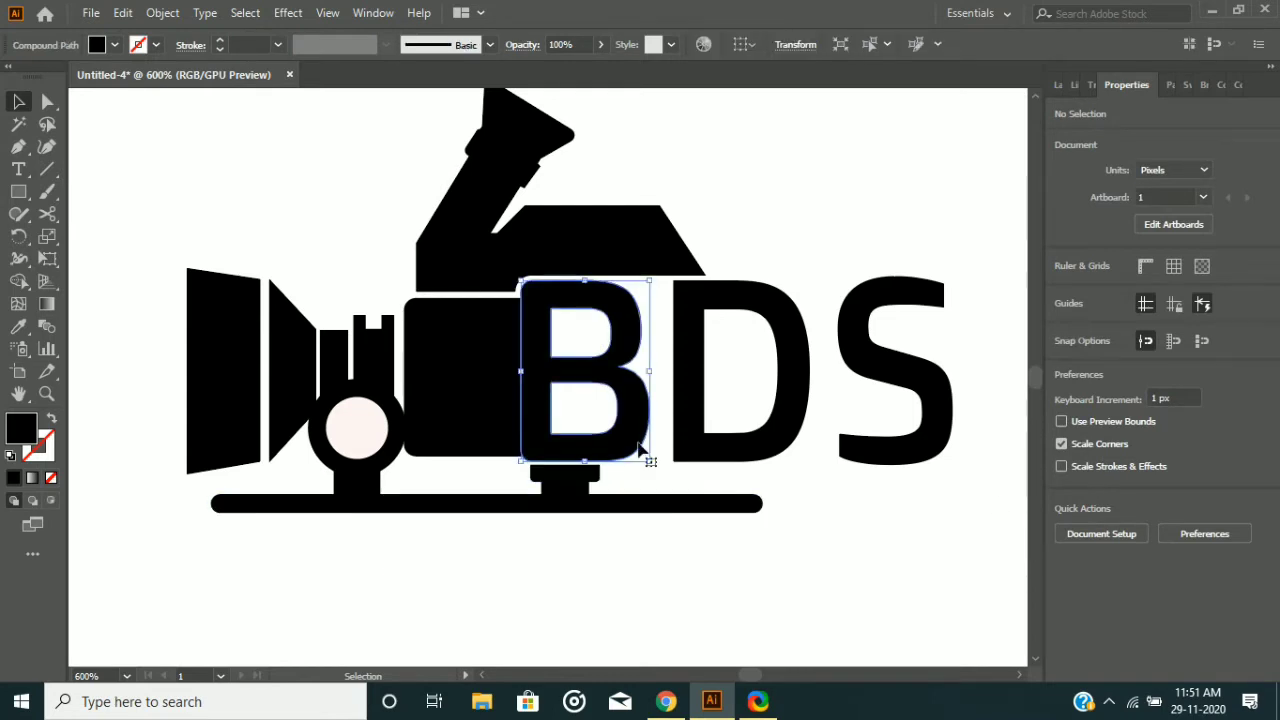
shift+click(745, 449)
shift+click(897, 452)
drag(950, 467, 960, 467)
click(555, 635)
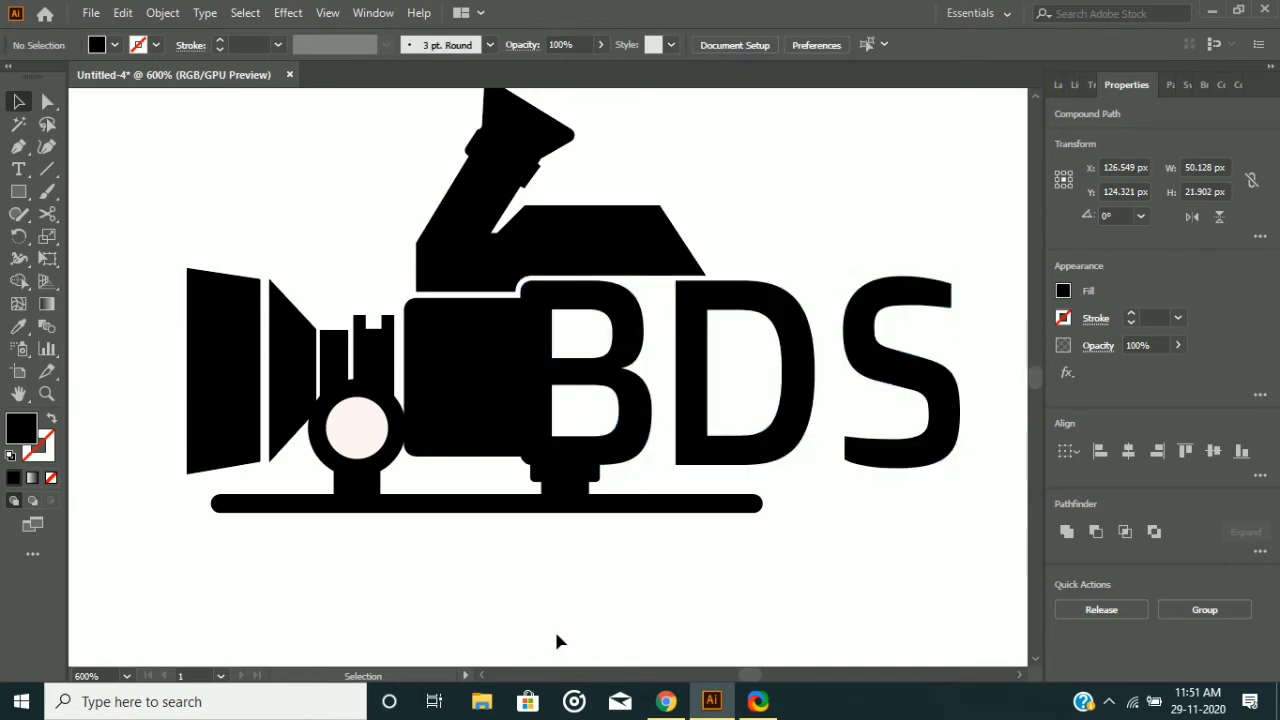
Move the support under the B to about X 107.16 px and enlarge it to about 8.32 × 3.56 px so it overlaps the letter.
shift+click(586, 488)
shift+click(585, 490)
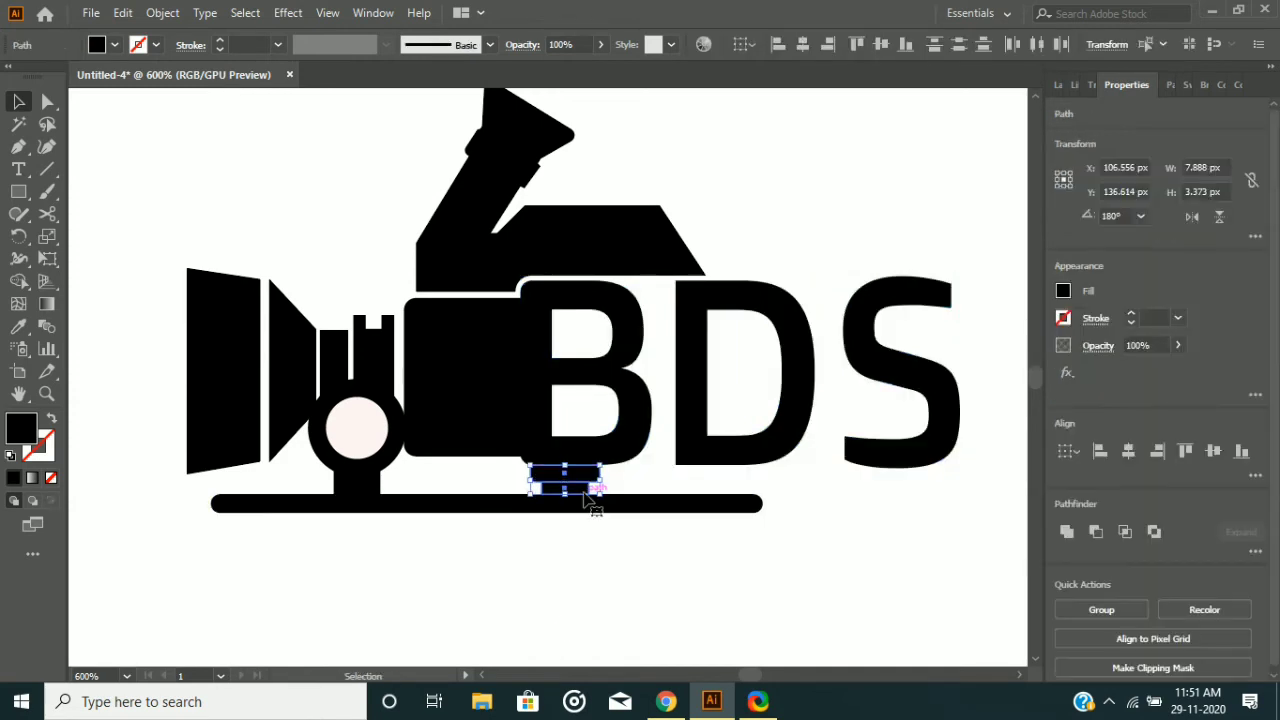
click(455, 541)
scroll(563, 451, up, 5)
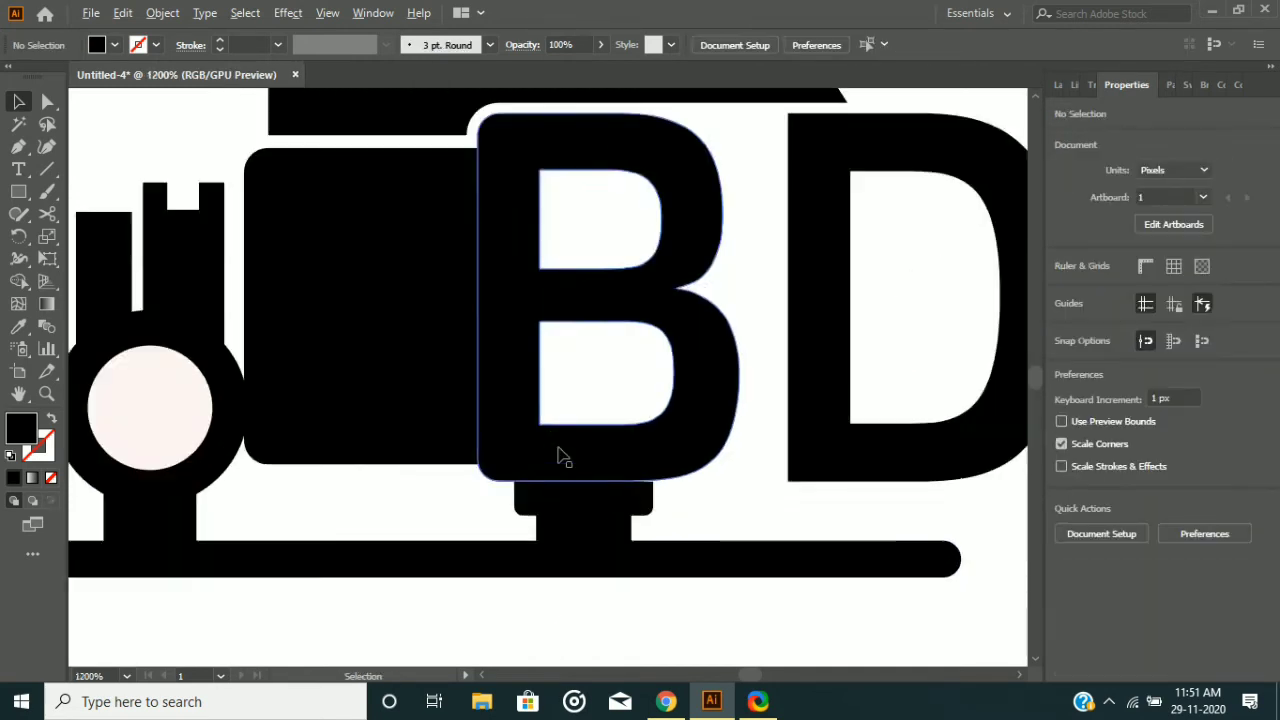
click(558, 463)
shift+click(560, 534)
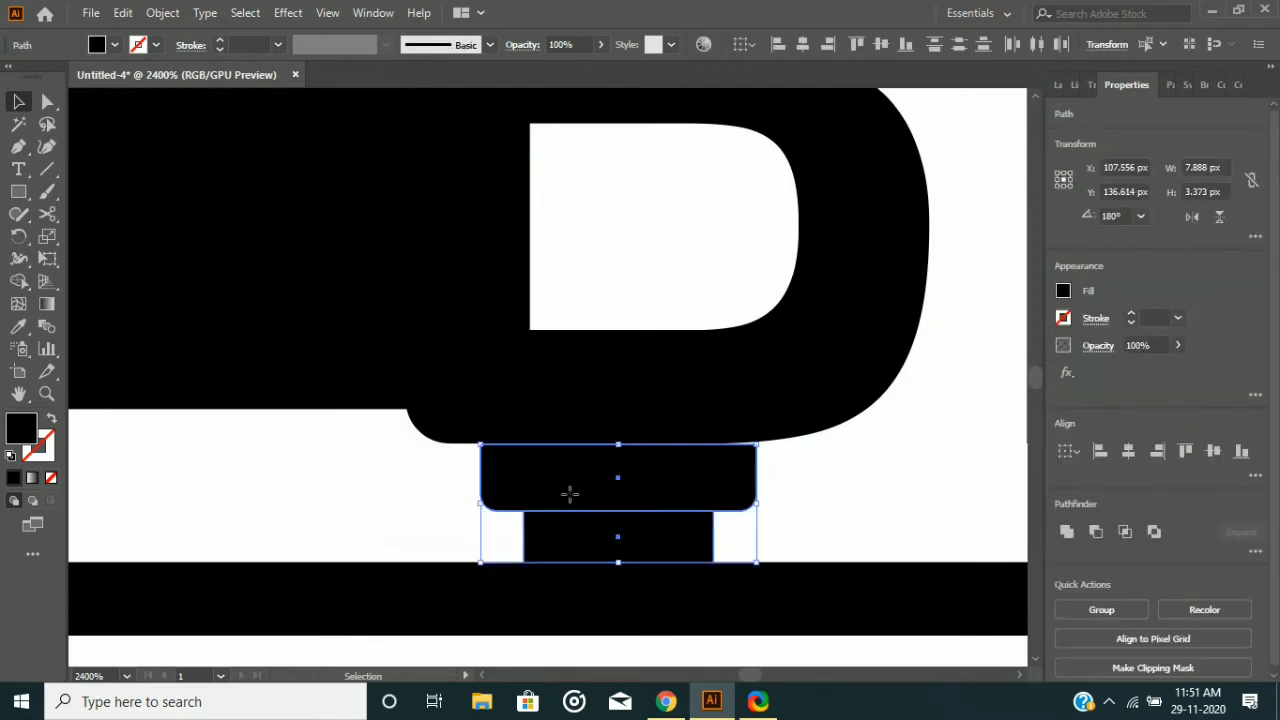
drag(569, 494, 546, 499)
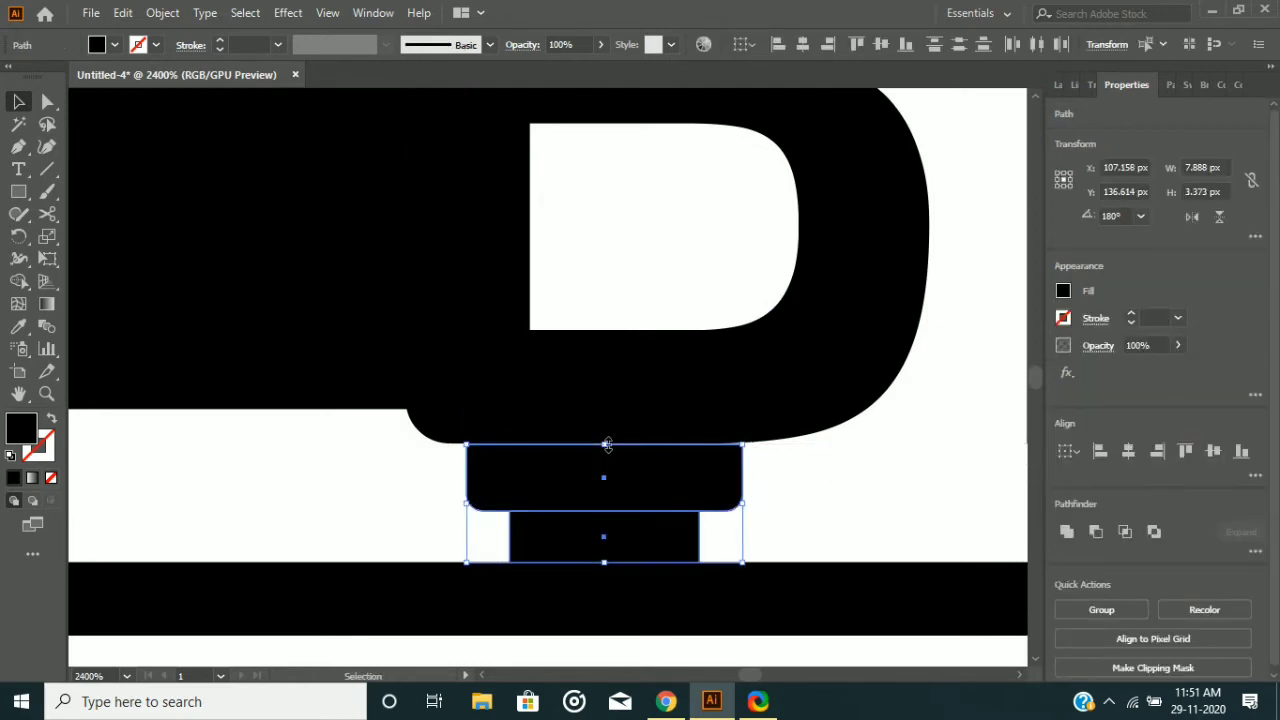
drag(607, 444, 608, 436)
click(388, 487)
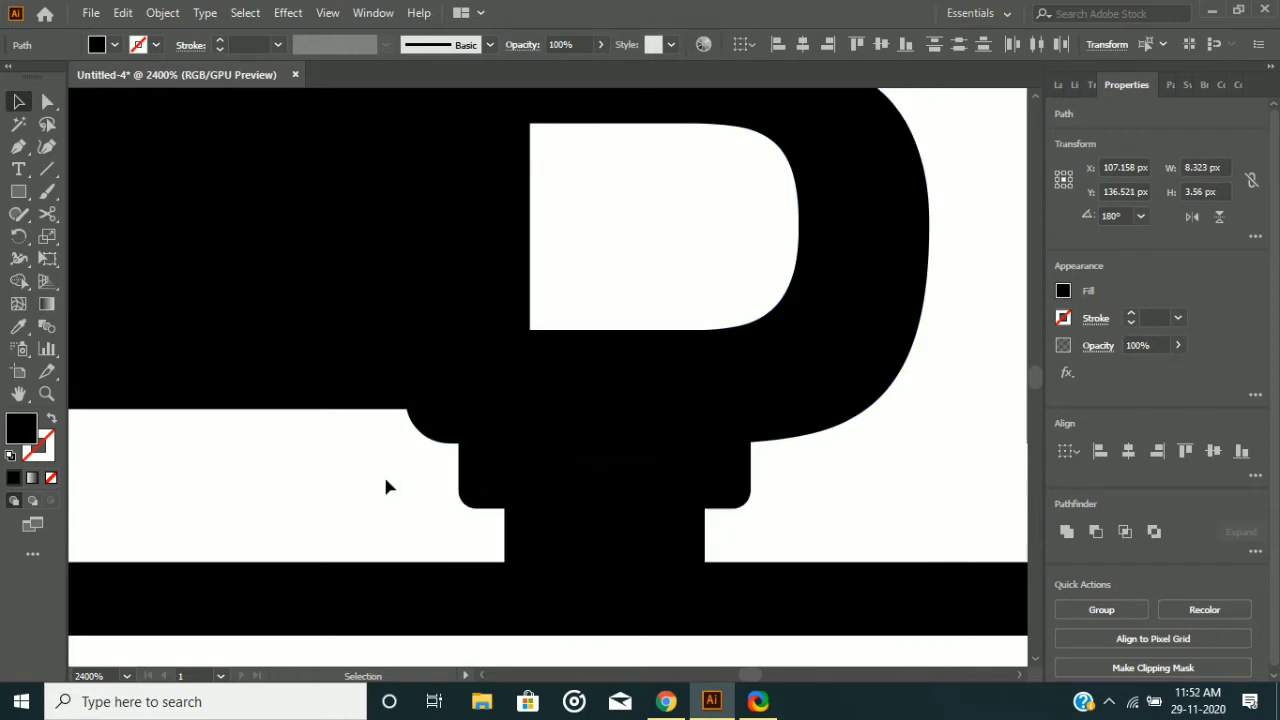
Narrow the two-part support under the letter B about its centre.
scroll(385, 487, down, 3)
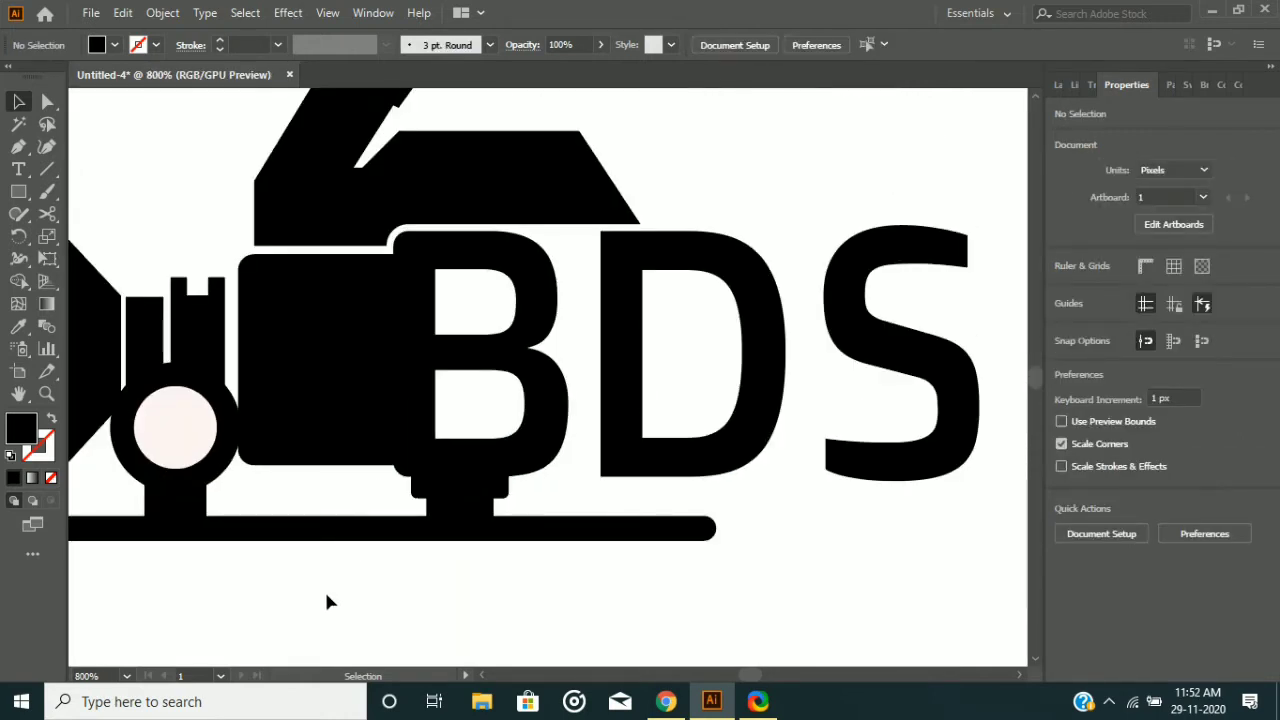
click(488, 511)
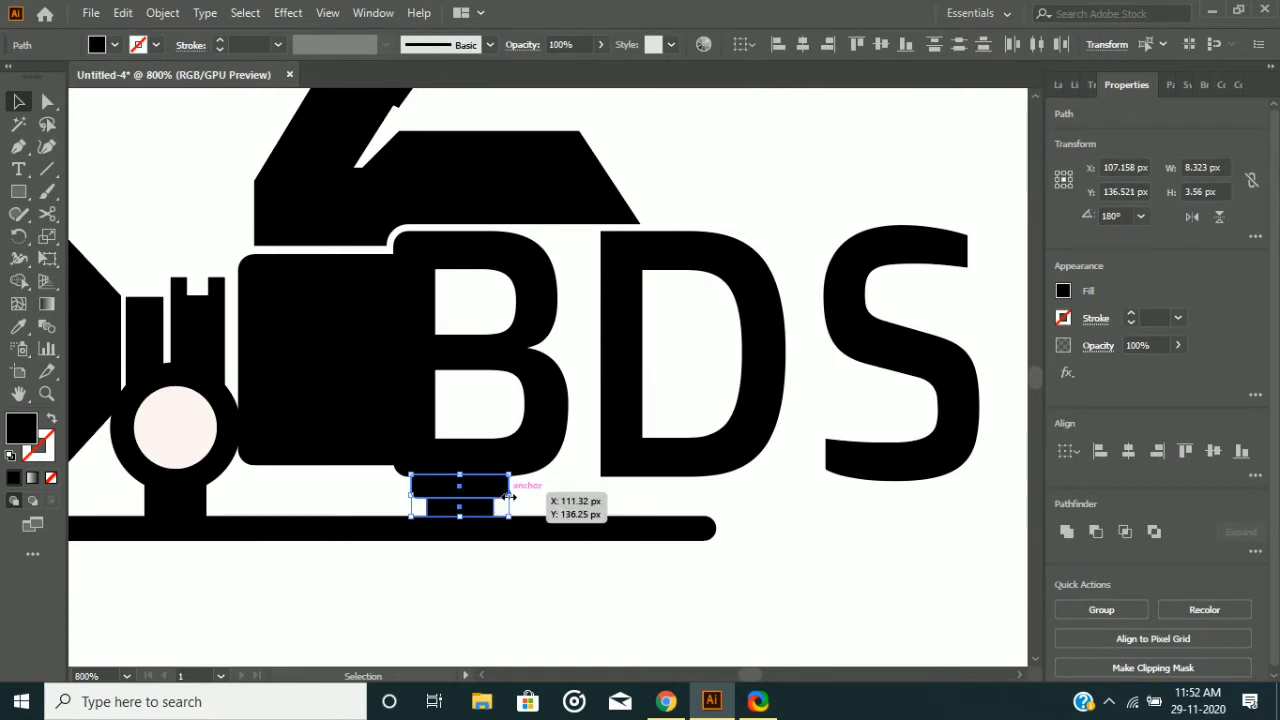
drag(509, 495, 472, 488)
click(448, 563)
click(476, 509)
scroll(478, 514, up, 3)
click(380, 630)
Place a new text object in Doppio One Regular at 12 px in the empty area above the camera.
scroll(383, 614, down, 1)
scroll(382, 615, down, 4)
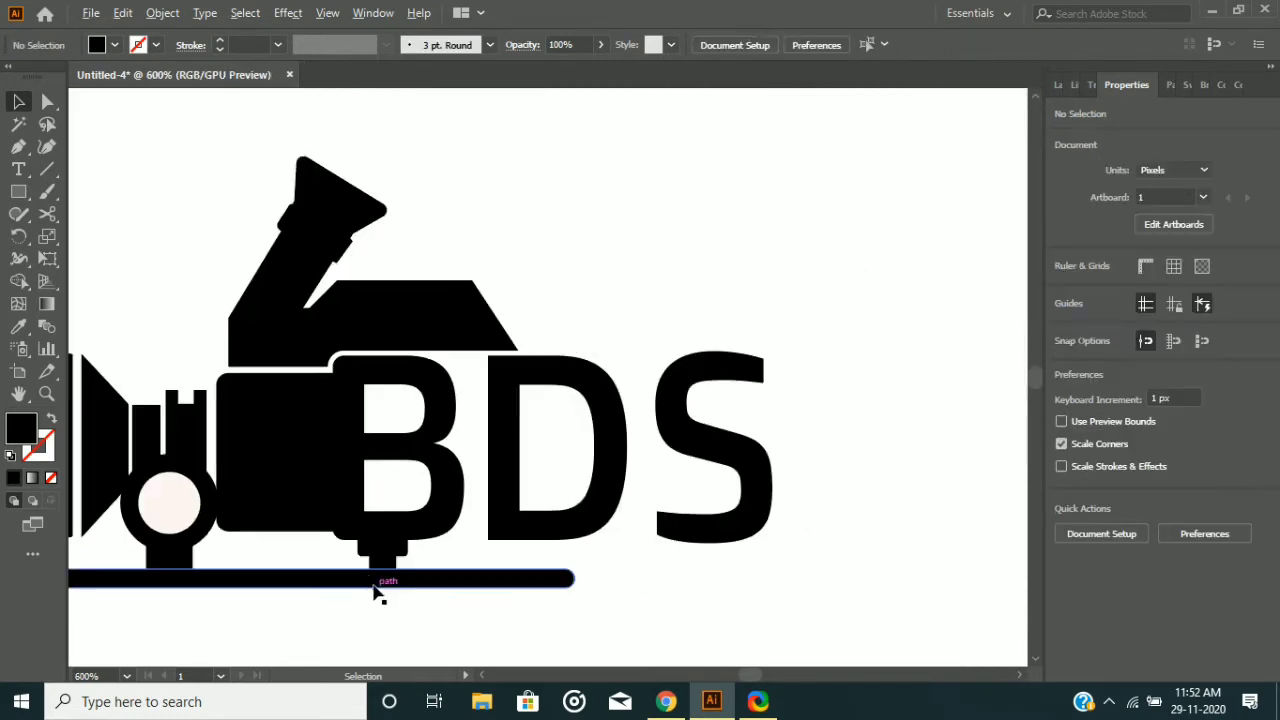
scroll(368, 573, down, 1)
scroll(366, 574, left, 3)
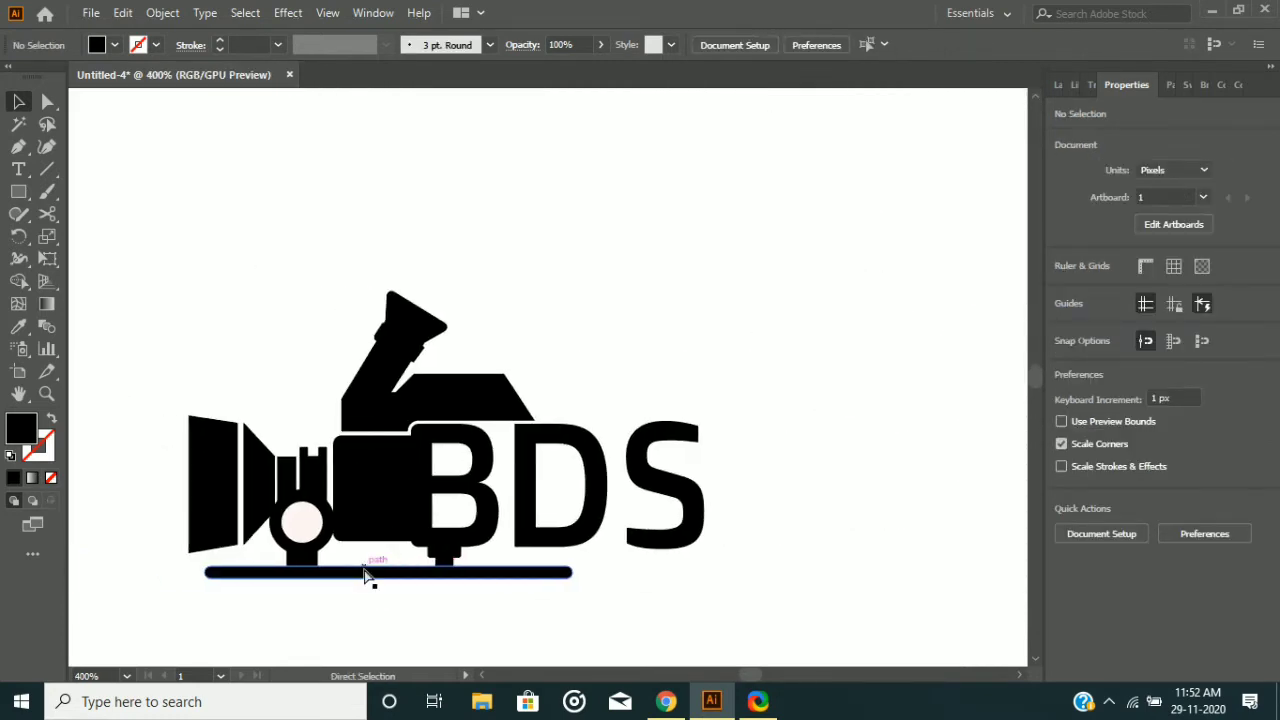
click(18, 170)
click(191, 158)
text(LIVE ipsum)
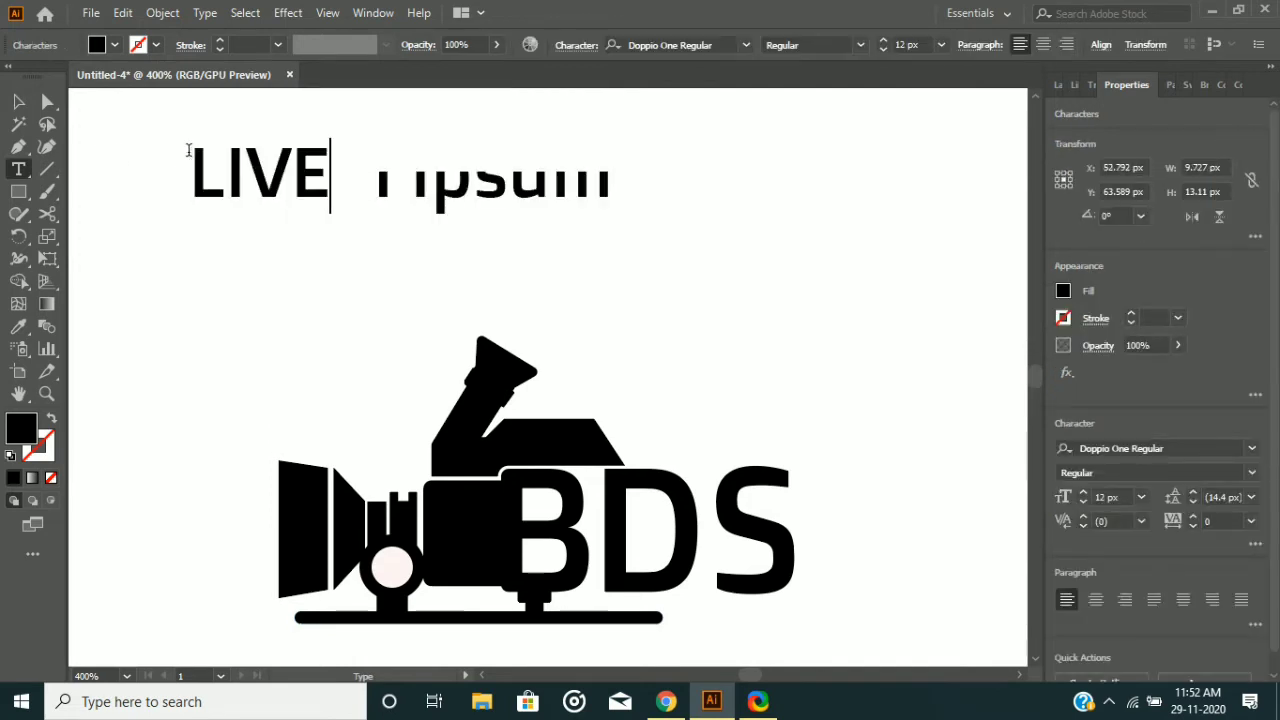
key(Escape)
key(Delete)
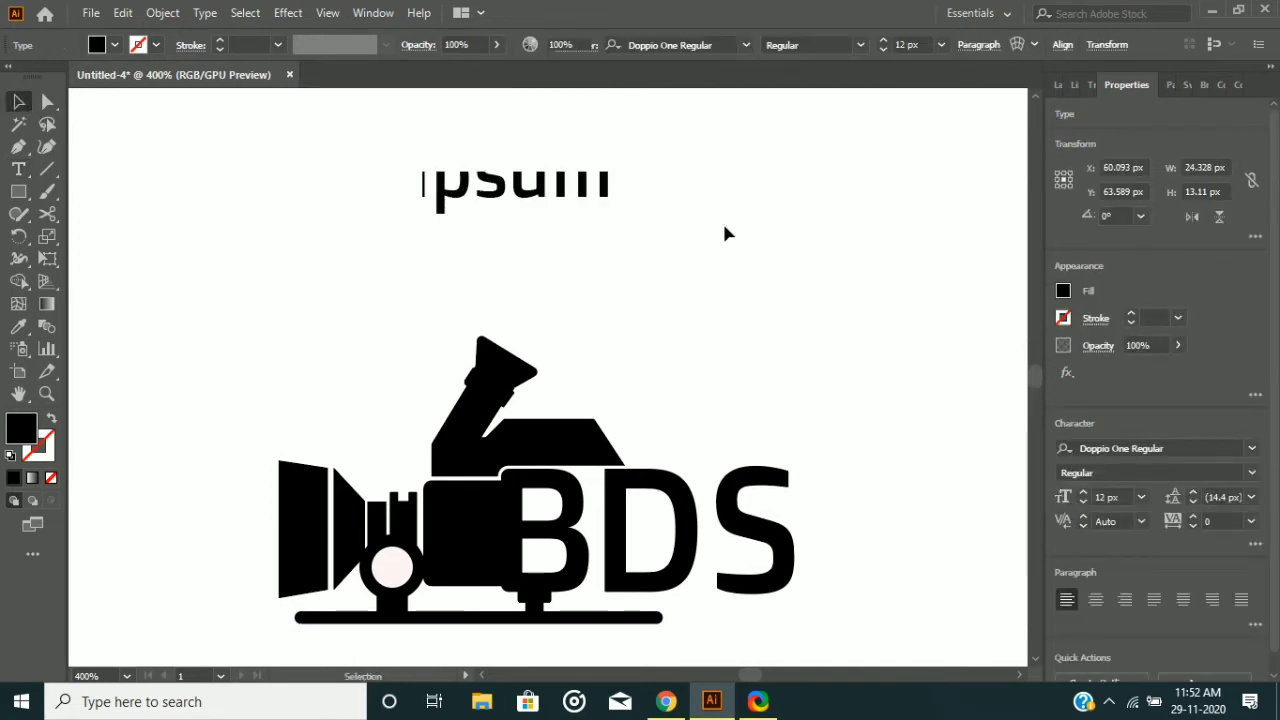
key(ctrl+z)
key(ctrl+z)
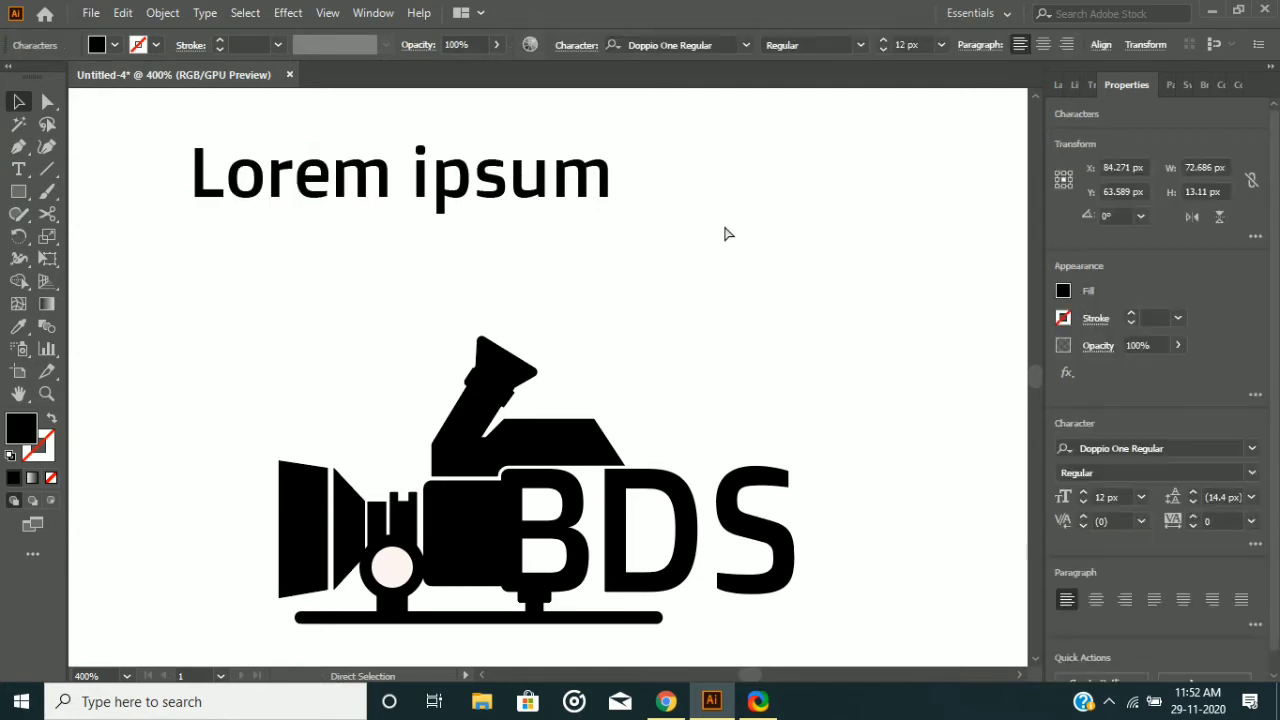
Replace the placeholder text above the camera with "LIVE" and fill it with white.
text(LIVE)
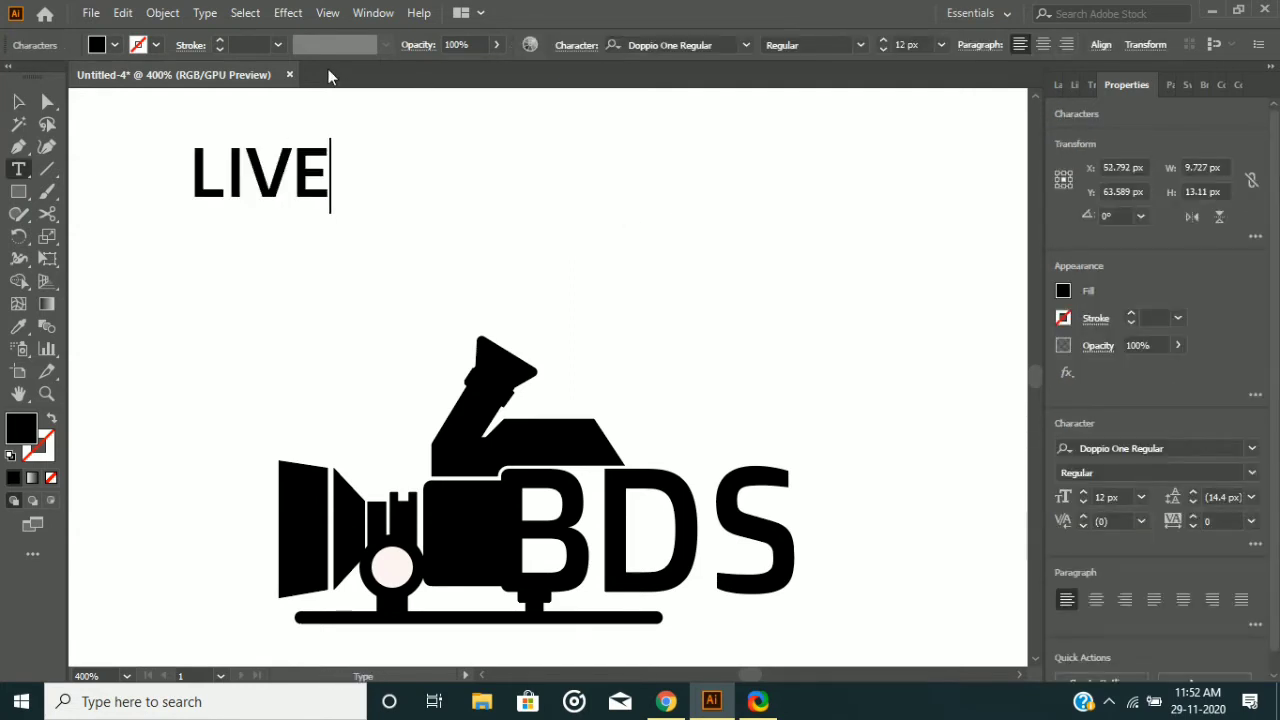
click(21, 104)
click(1063, 290)
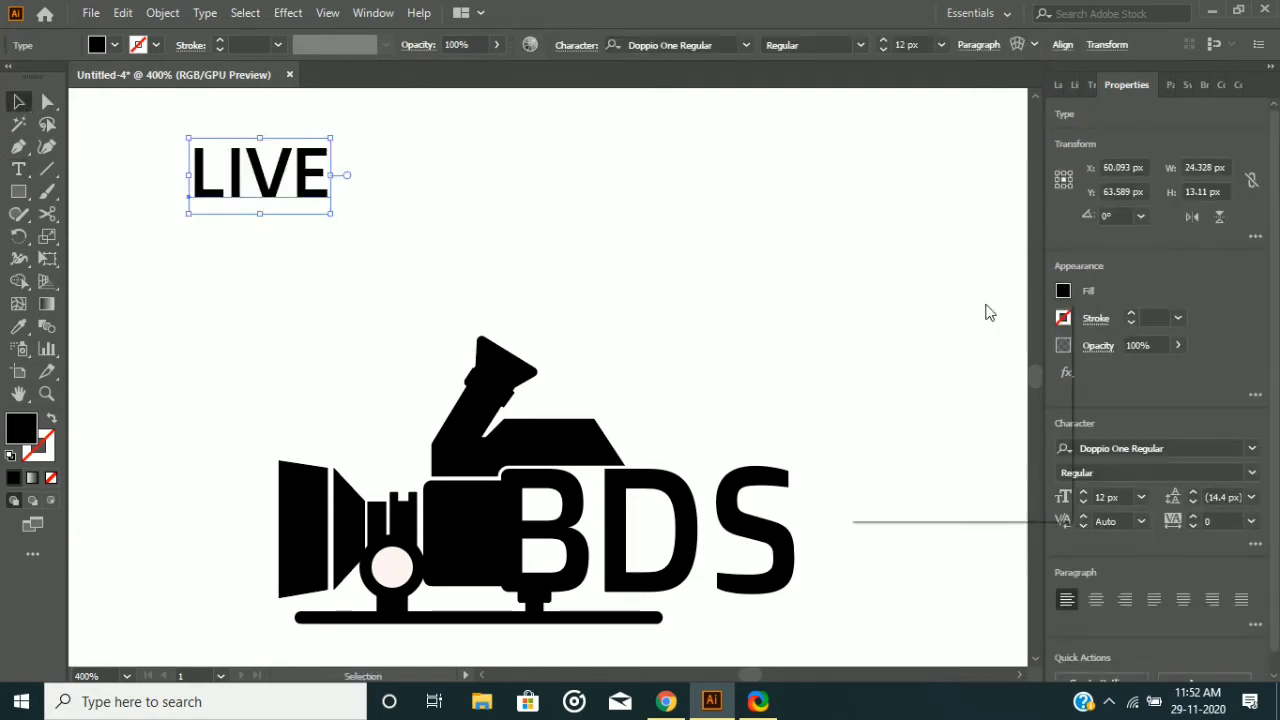
click(885, 357)
Place the LIVE text on the lens hood, rotated 90° at 5.52 px, and centre it horizontally and vertically on the hood.
drag(330, 137, 275, 535)
scroll(270, 520, up, 3)
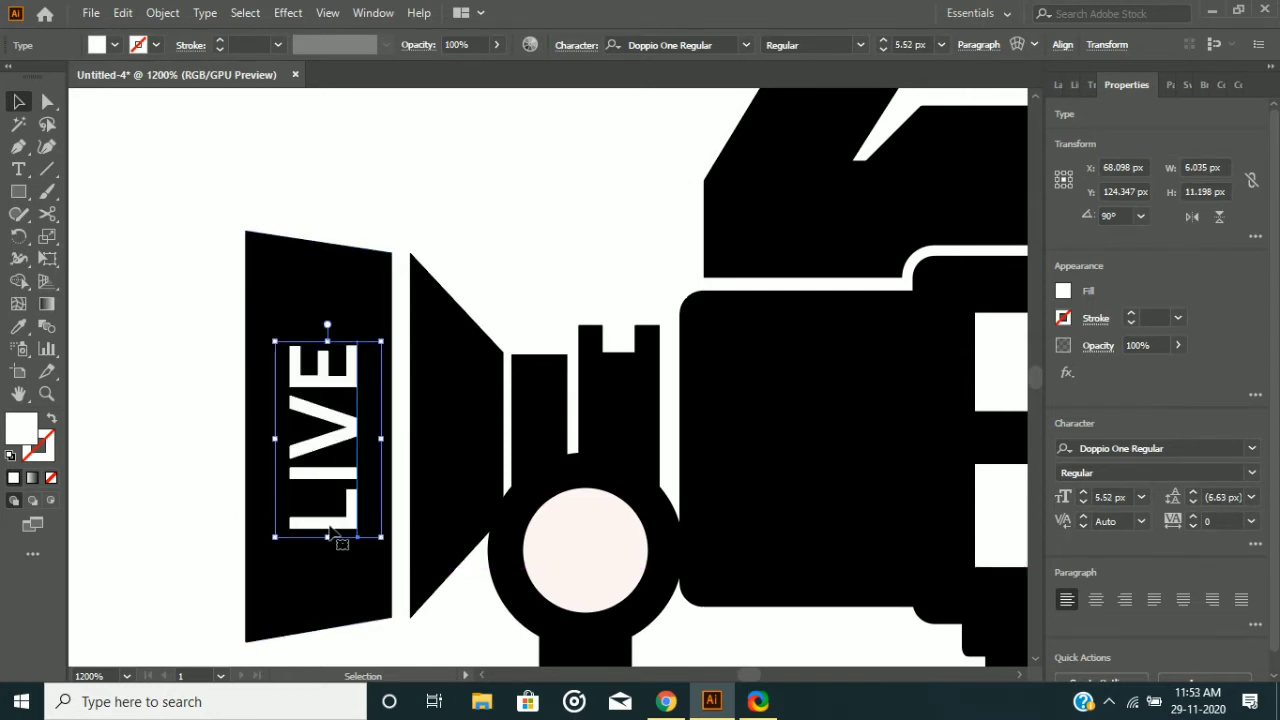
shift+click(343, 287)
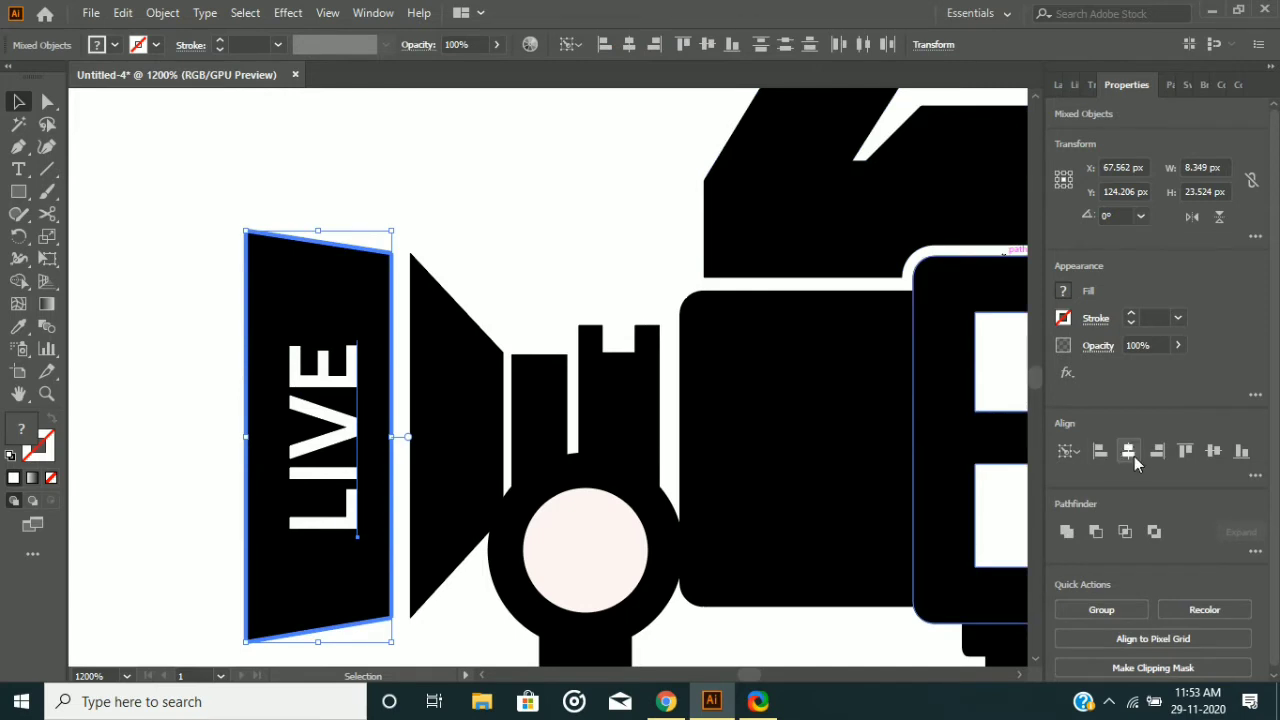
click(1128, 451)
click(1212, 452)
click(378, 176)
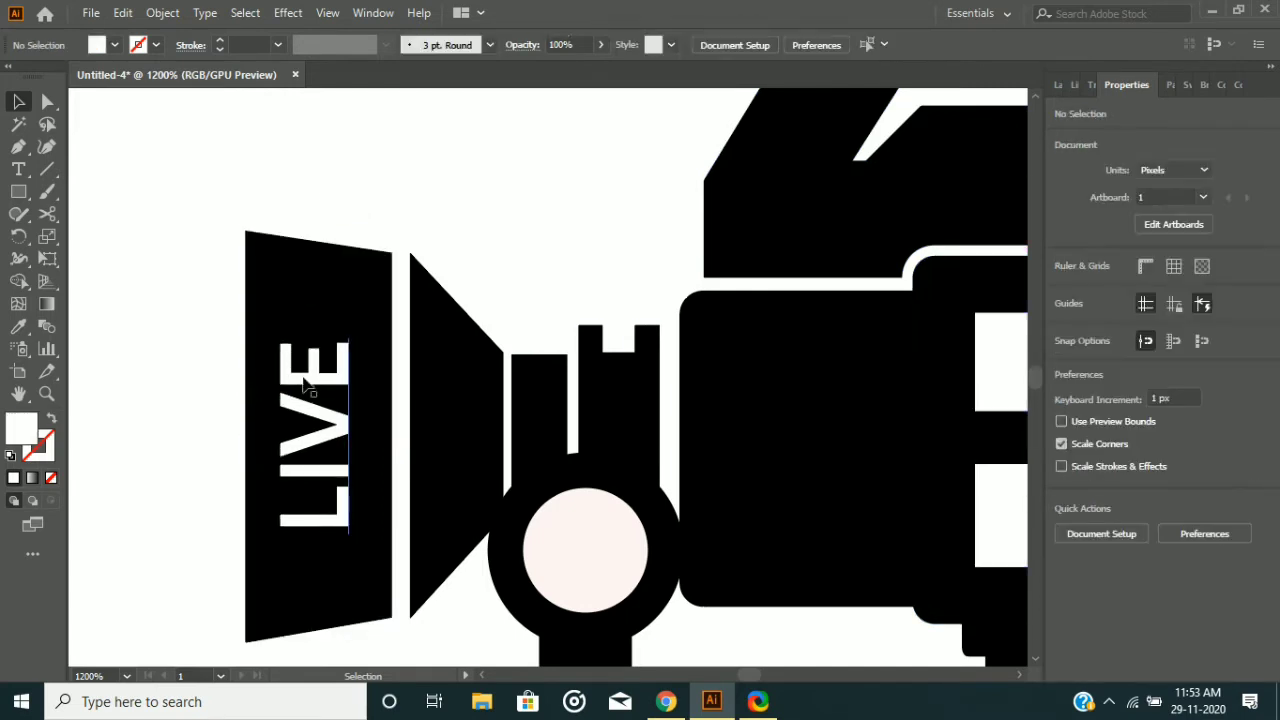
Increase the tracking of the LIVE text to 286 and move the text down within the lens hood.
click(330, 430)
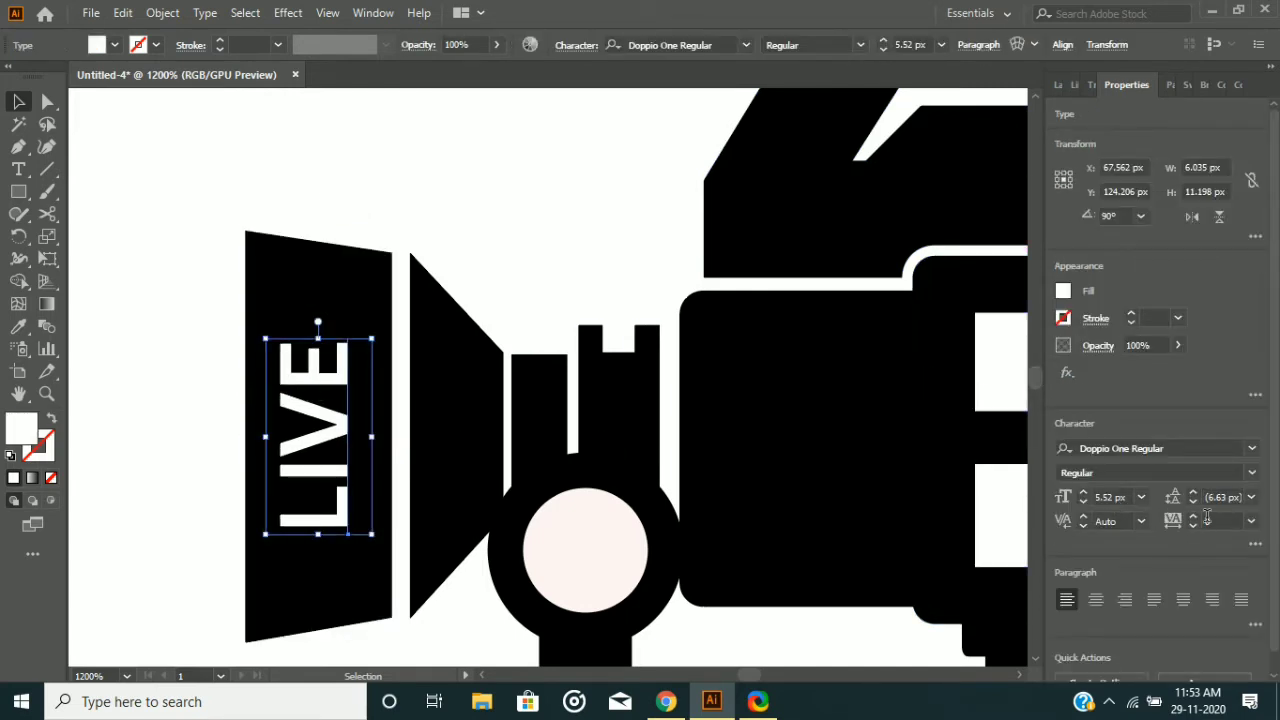
click(1193, 520)
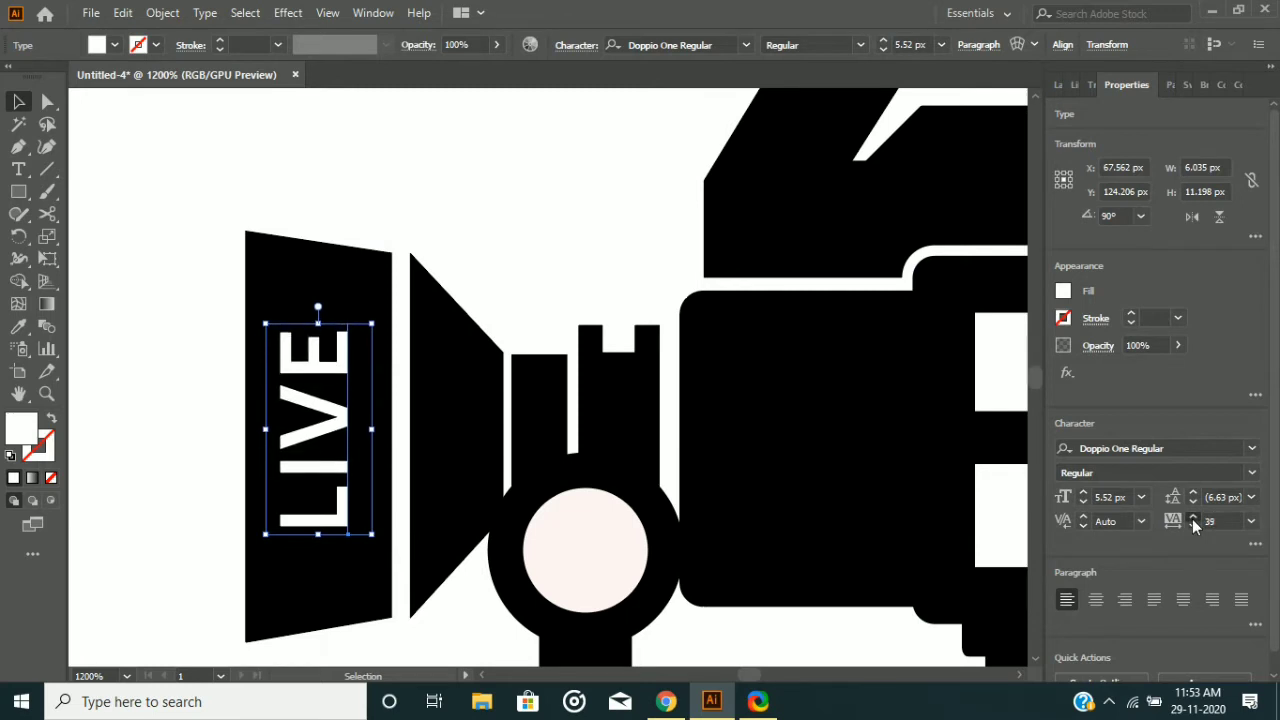
click(1193, 520)
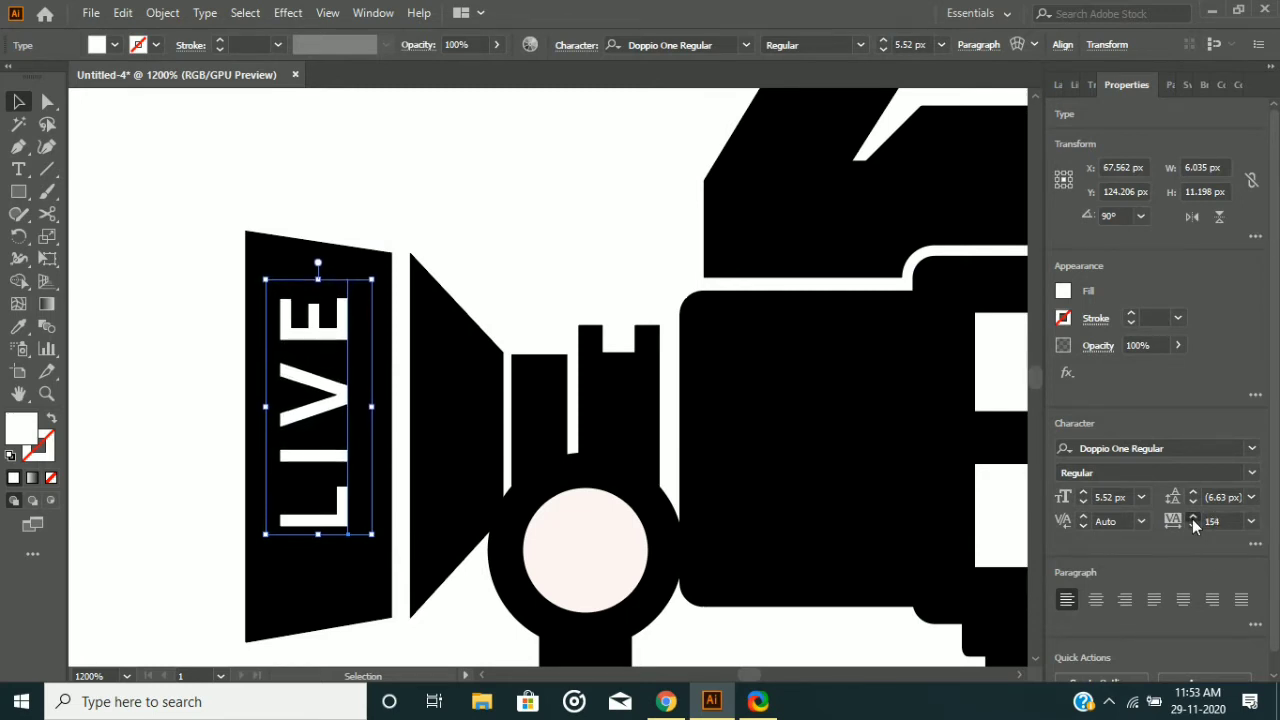
drag(1192, 519, 1192, 519)
drag(316, 302, 323, 350)
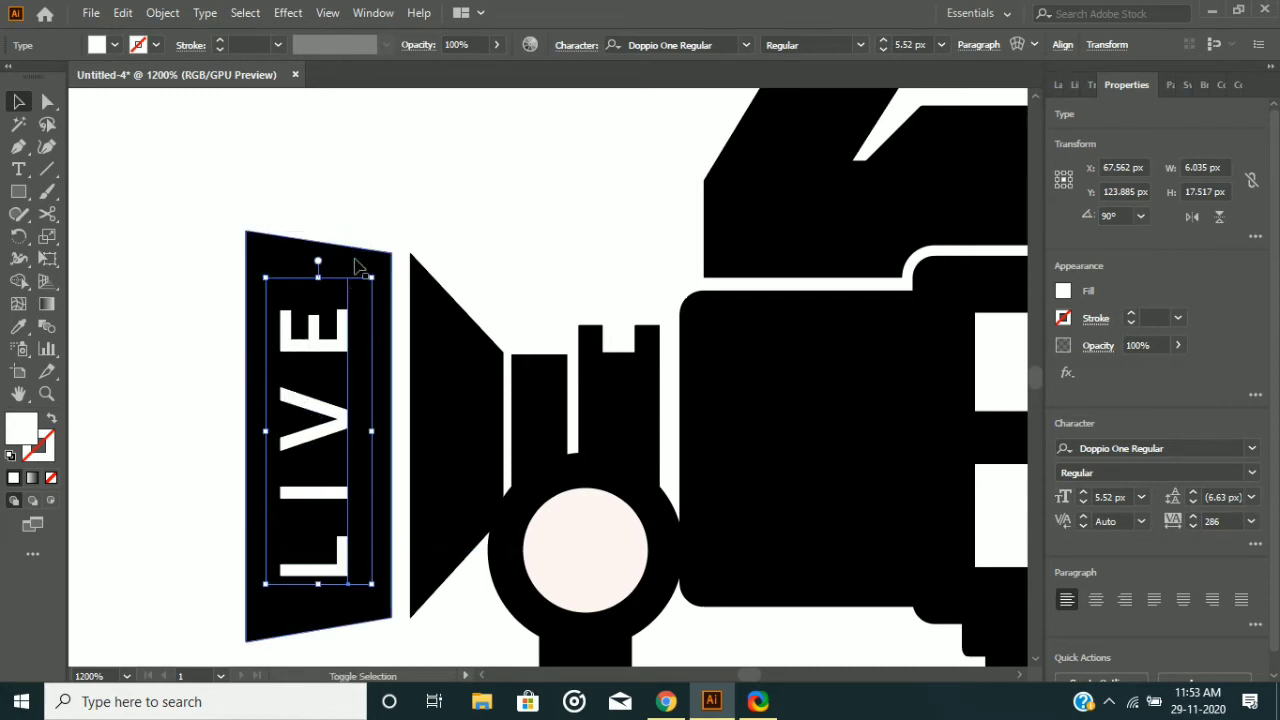
Centre the widened LIVE text vertically on the lens hood shape.
shift+click(360, 268)
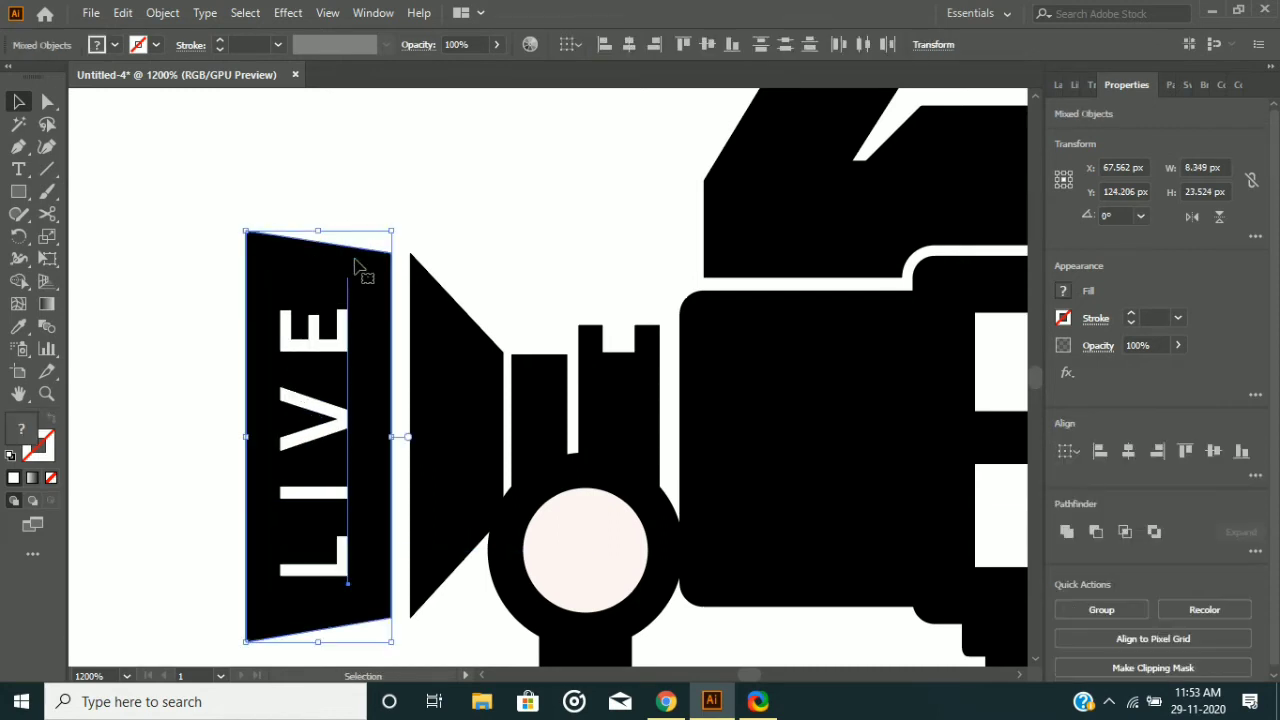
click(272, 251)
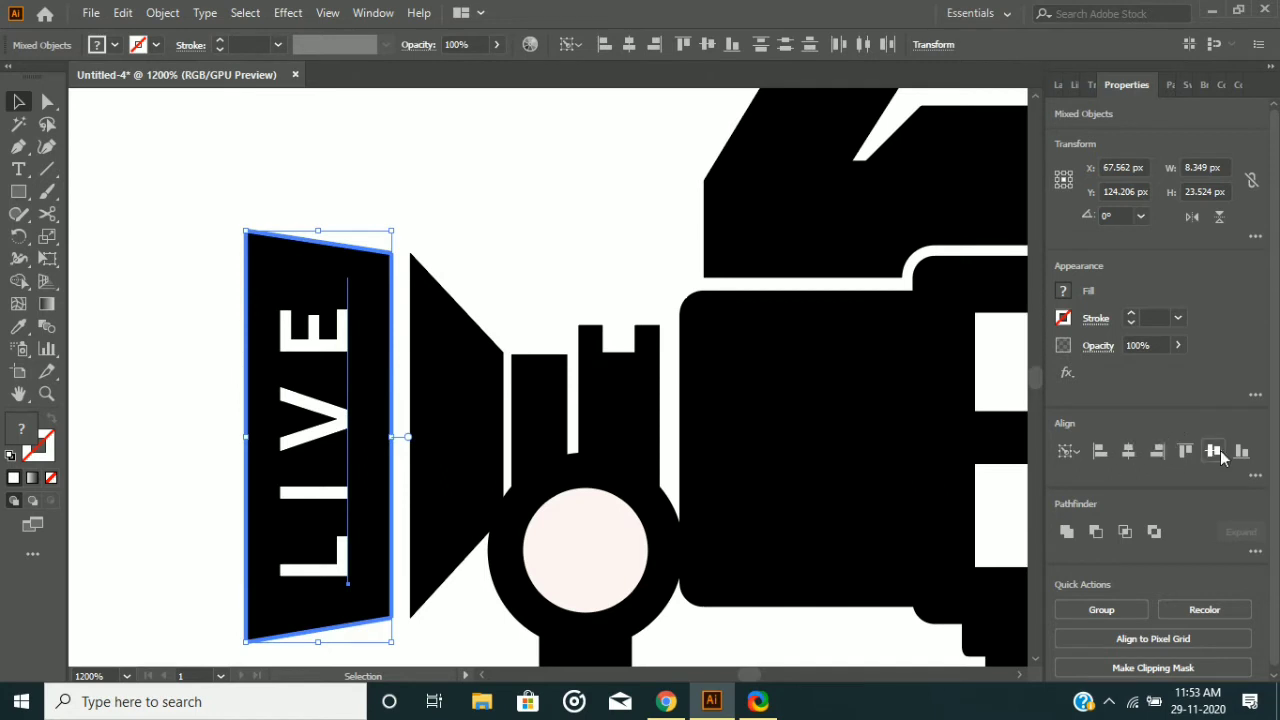
click(1215, 452)
click(519, 116)
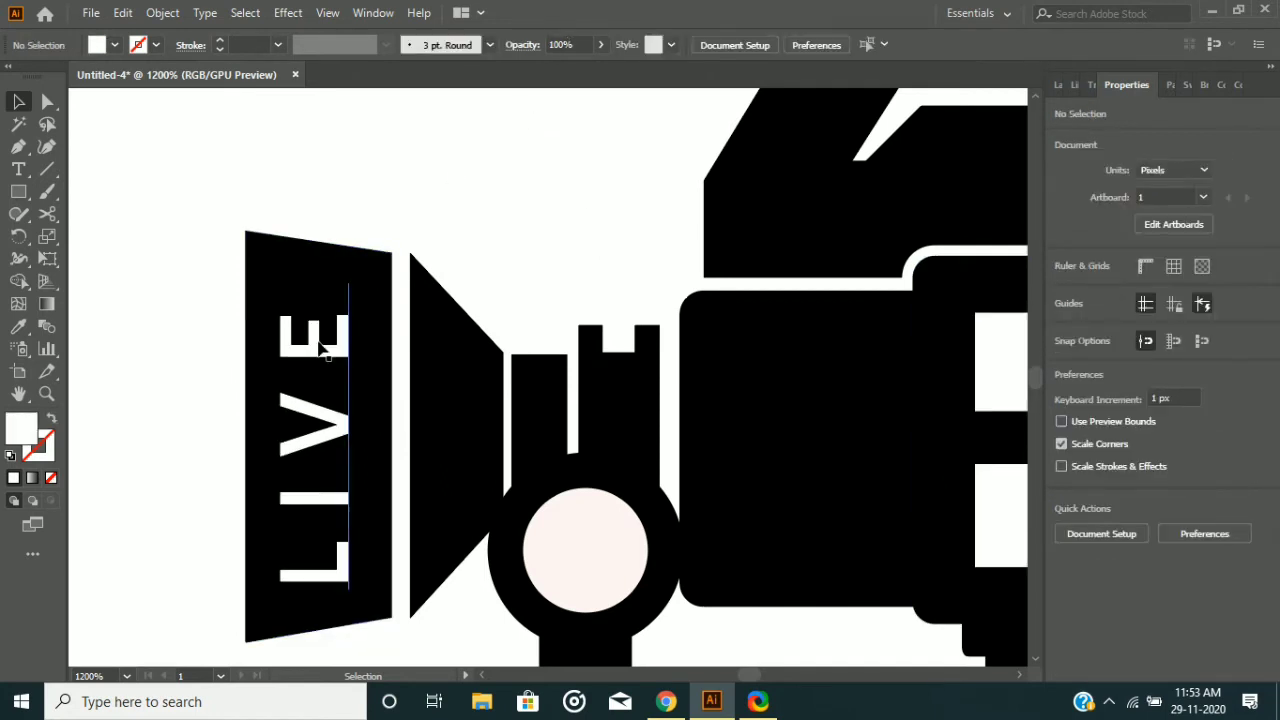
Add a text object reading "UDAIPUR" at 12 px in the empty area beside the camera and set its tracking to 0.
scroll(309, 429, down, 3)
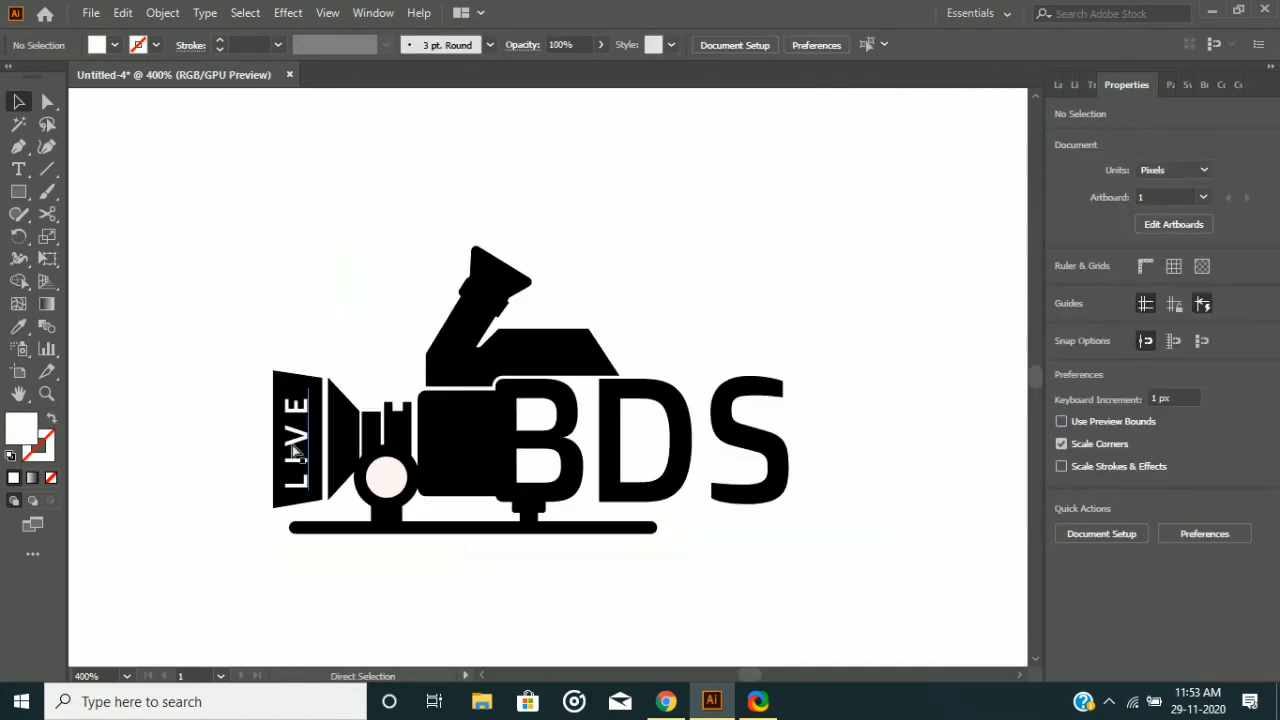
scroll(296, 450, right, 2)
click(19, 169)
click(741, 275)
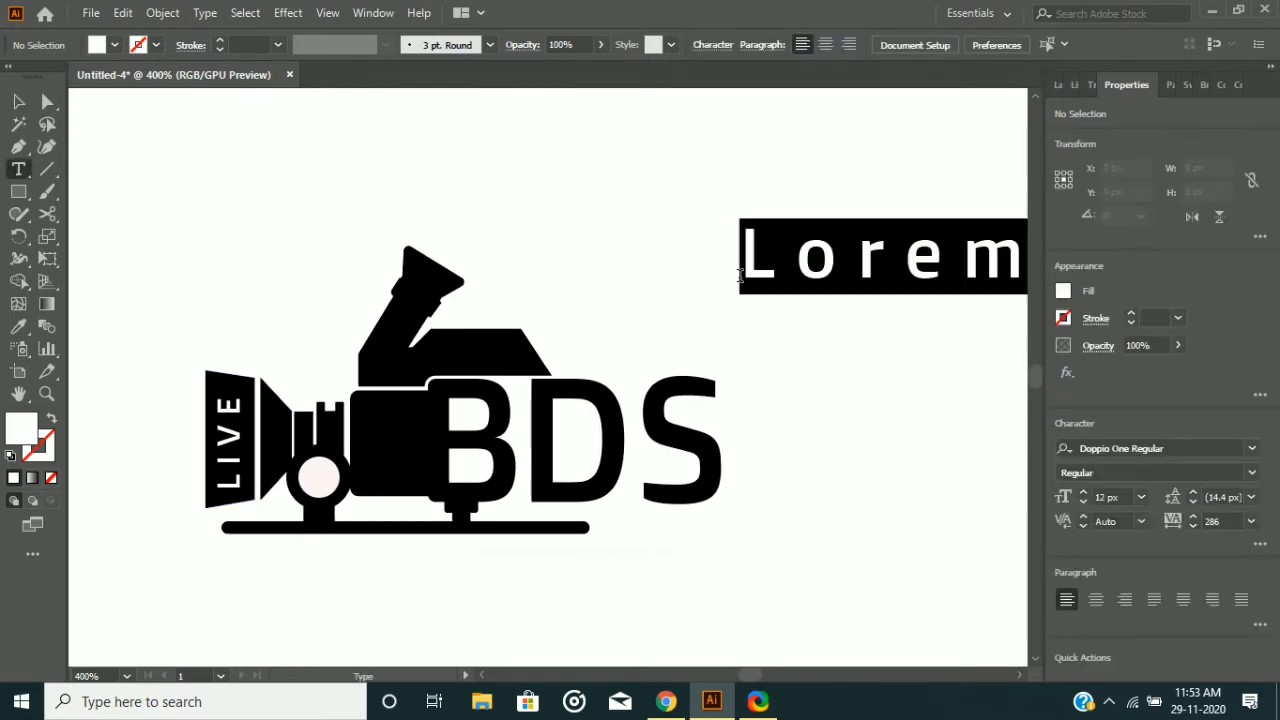
text(UDAIPUR)
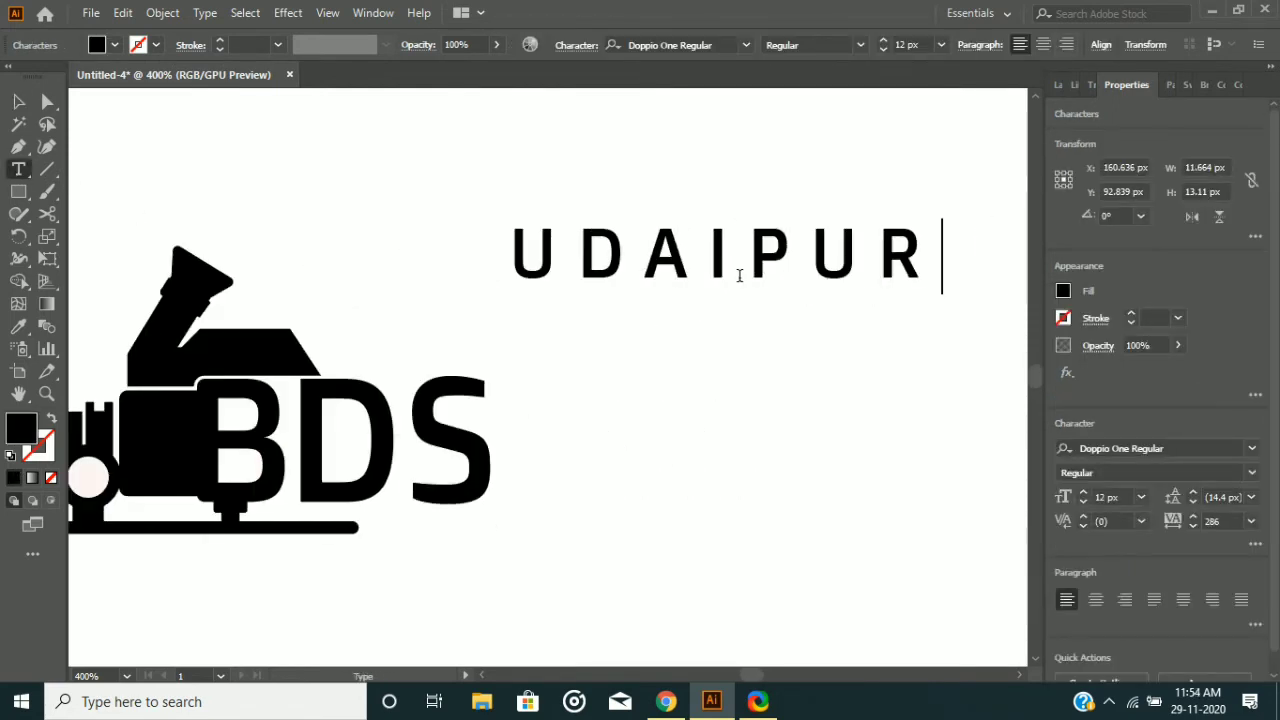
key(BackSpace)
text(R)
click(19, 102)
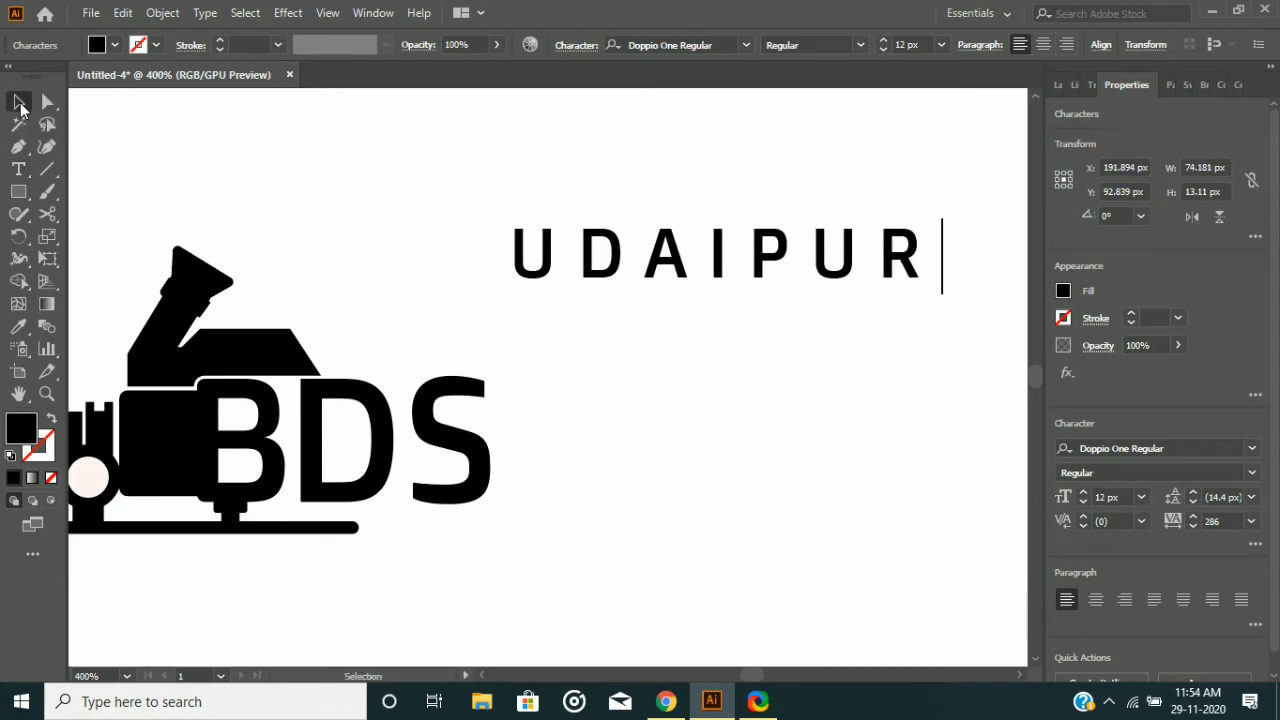
click(1212, 519)
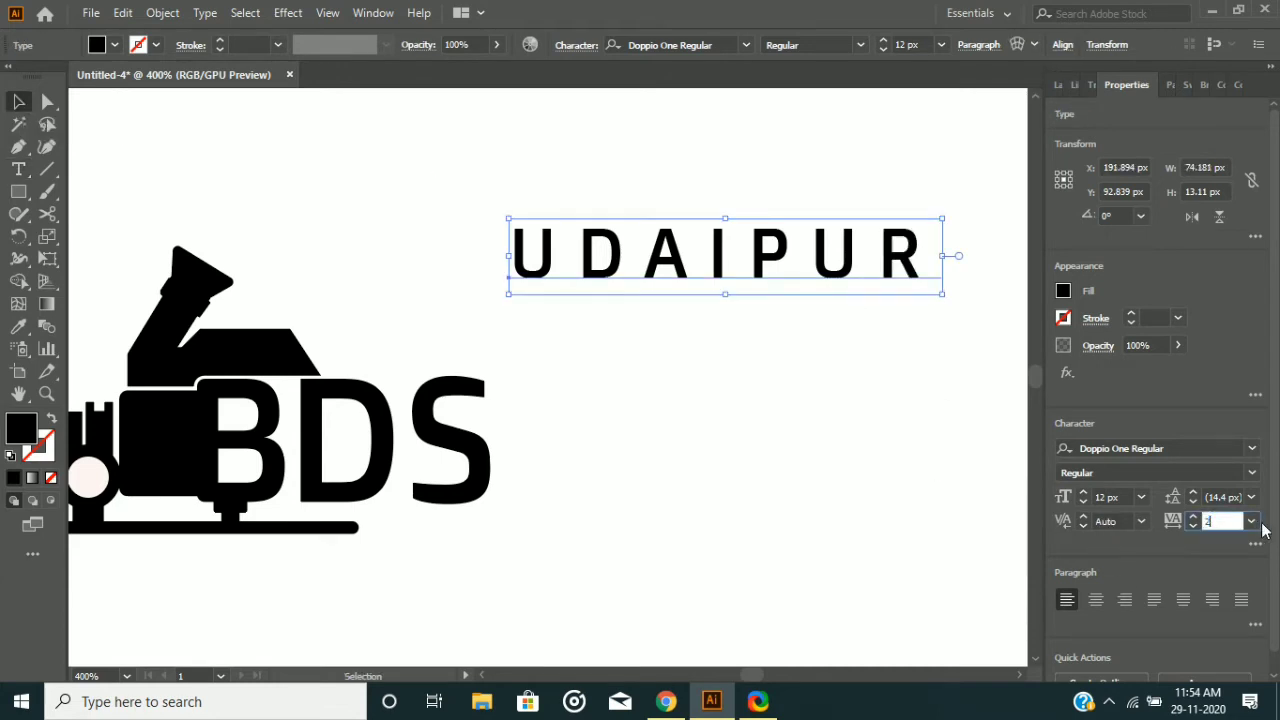
key(Return)
Scale the UDAIPUR text down to 5.26 px and place it beneath the letter S, beyond the end of the base bar.
drag(781, 258, 734, 580)
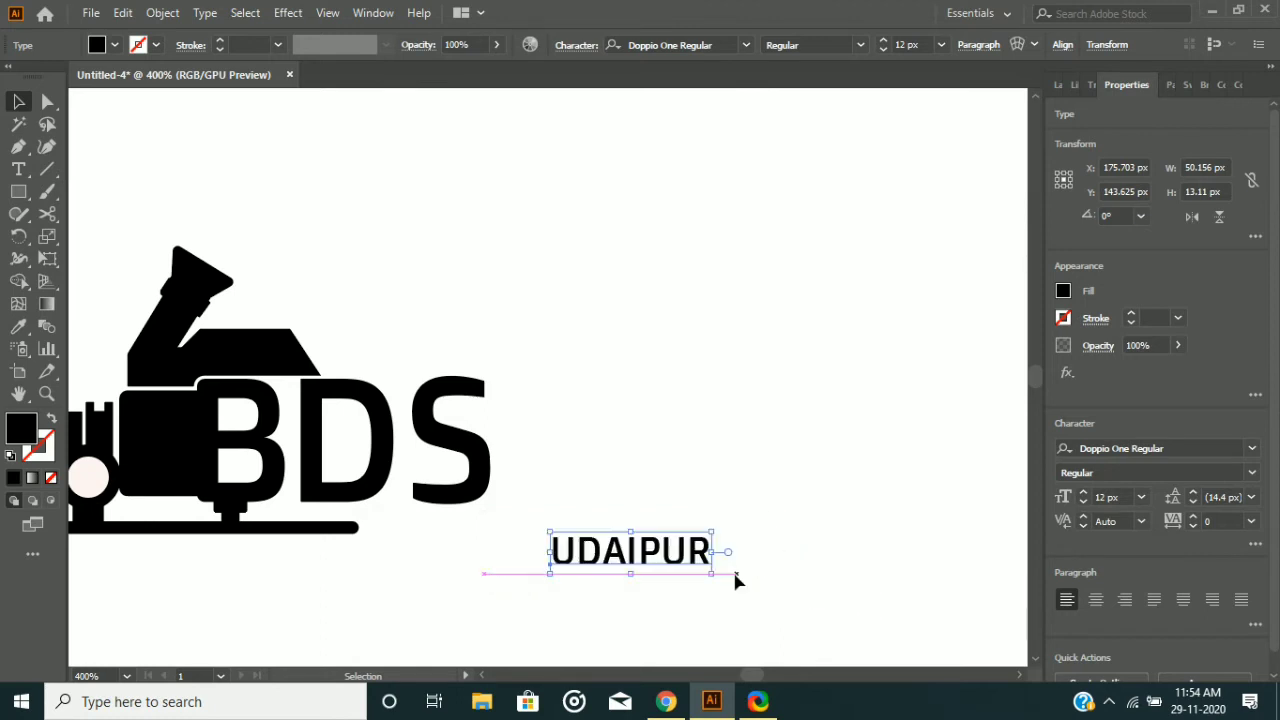
drag(621, 557, 422, 535)
scroll(422, 535, up, 3)
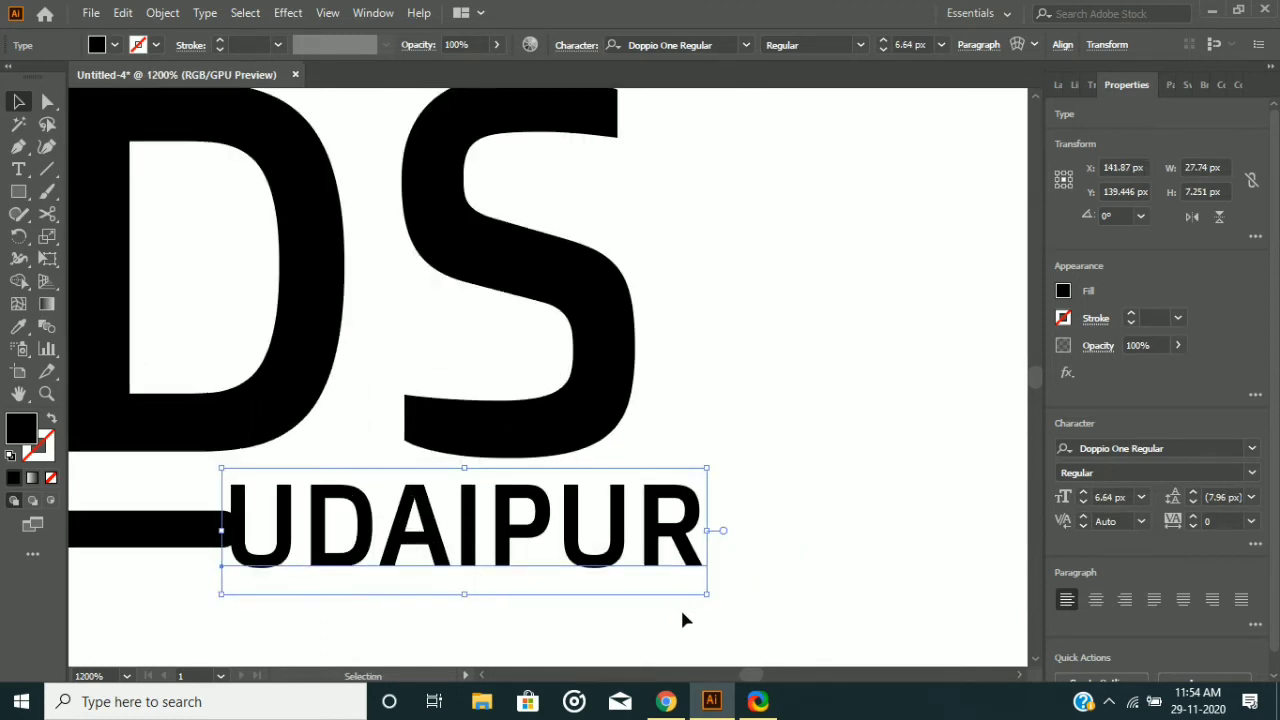
drag(706, 594, 657, 580)
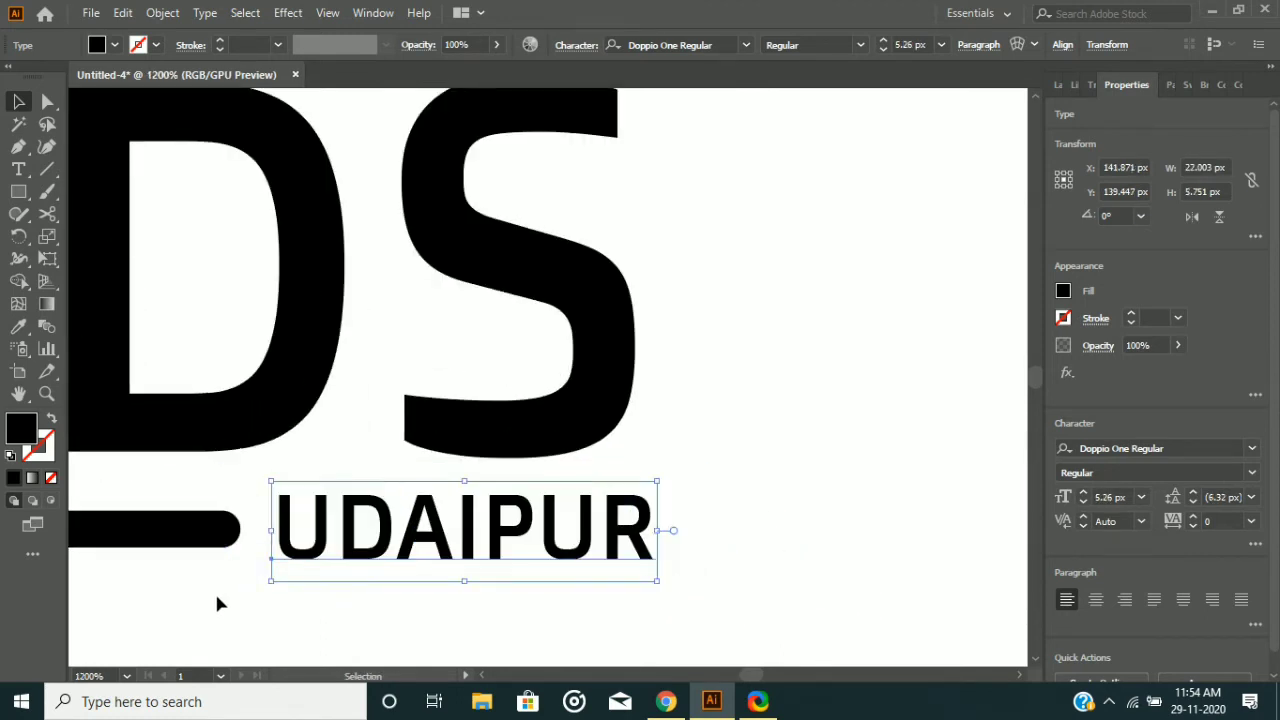
Shorten the base bar at its S-side end and move UDAIPUR up against it, to about X 137.1 px, Y 138.96 px.
scroll(220, 604, left, 5)
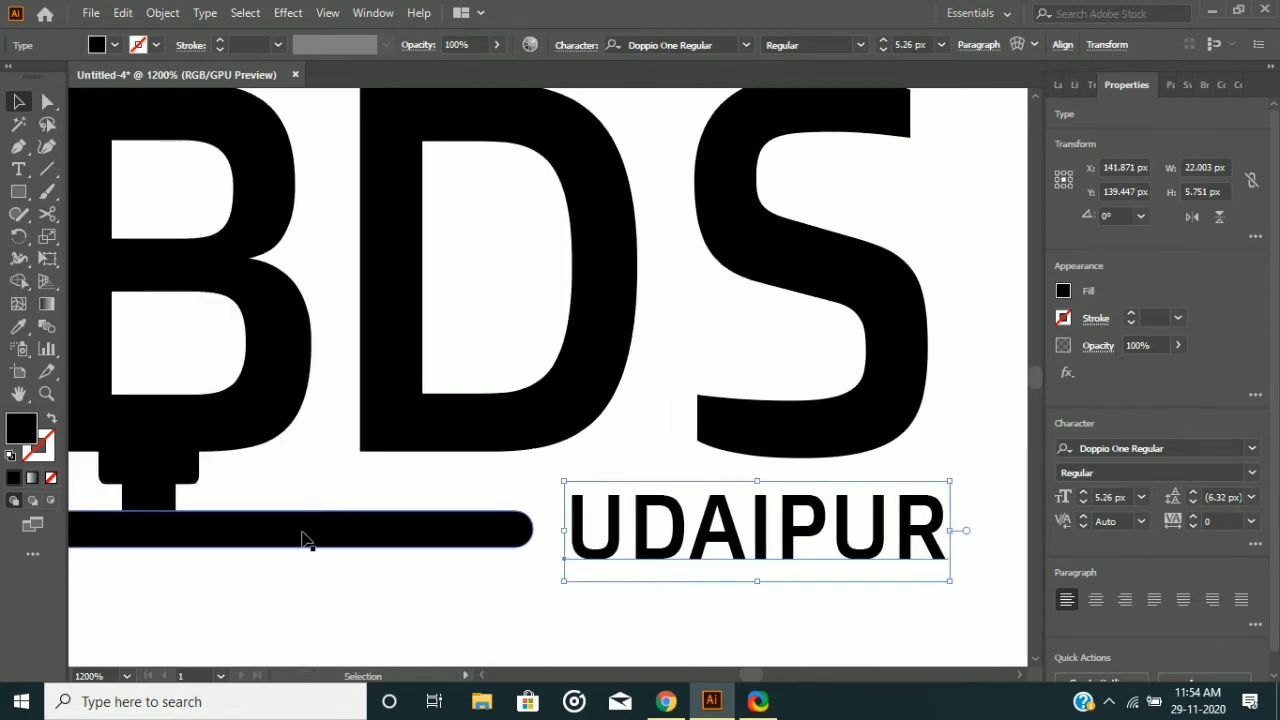
click(309, 540)
drag(533, 529, 471, 523)
drag(600, 563, 503, 549)
scroll(503, 549, down, 3)
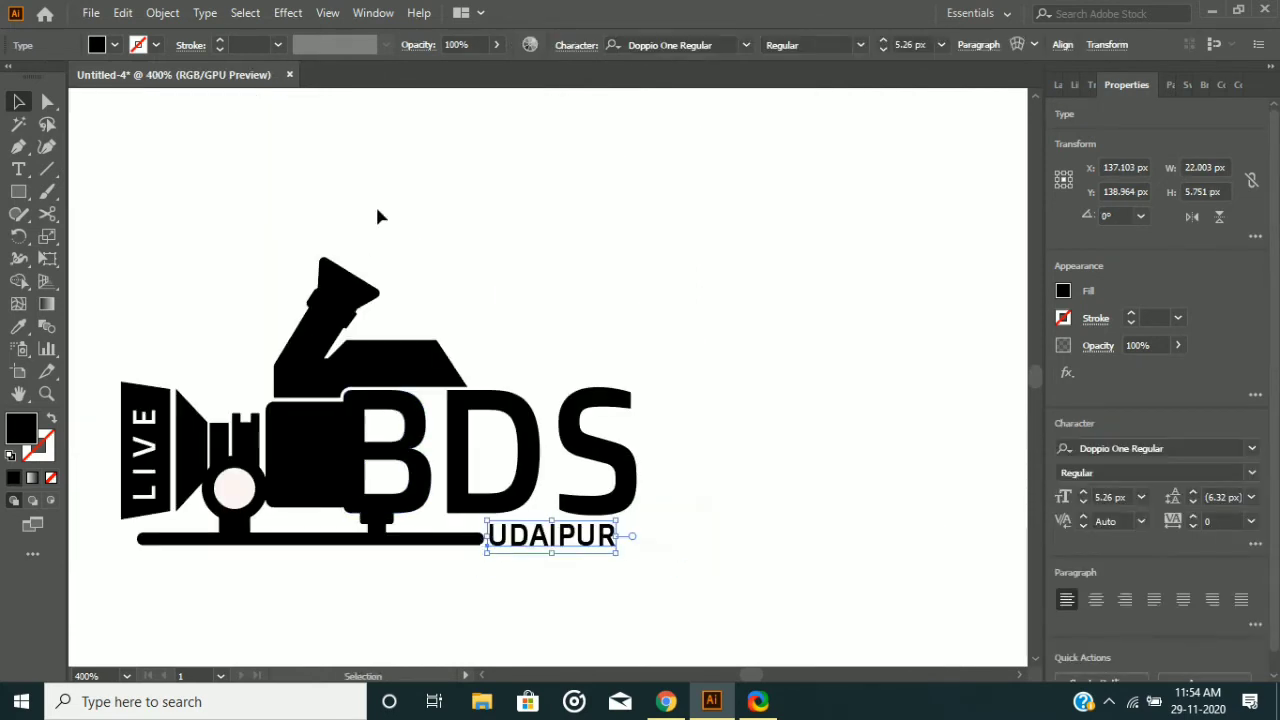
click(684, 302)
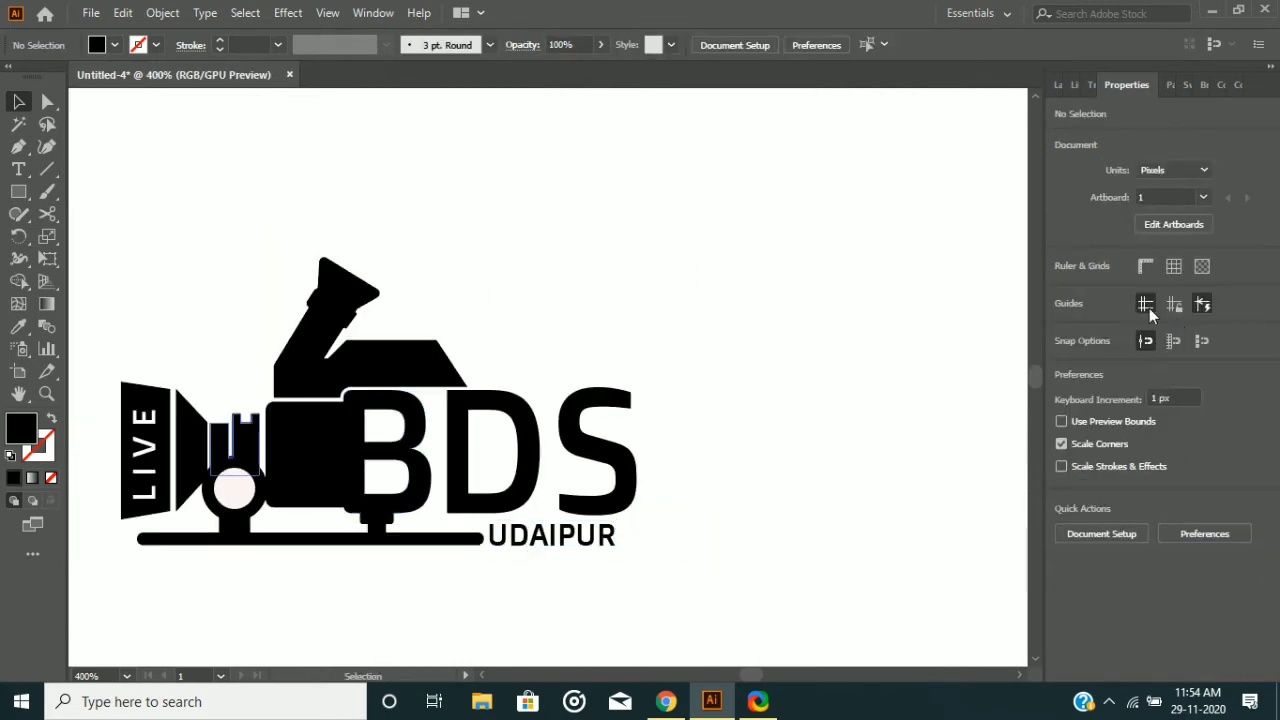
Show the rulers and add a horizontal guide along the base bar's lower edge and a vertical guide at the outer edge of the S.
click(1145, 266)
drag(577, 100, 458, 545)
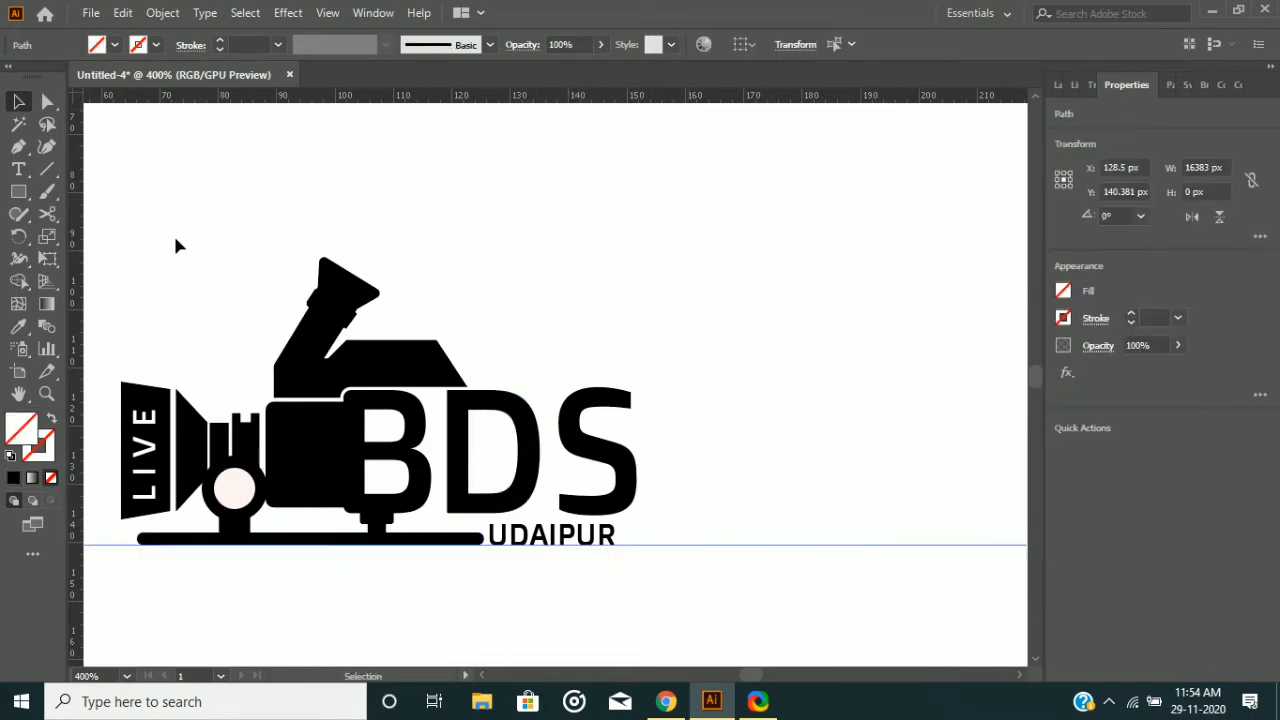
drag(73, 272, 637, 478)
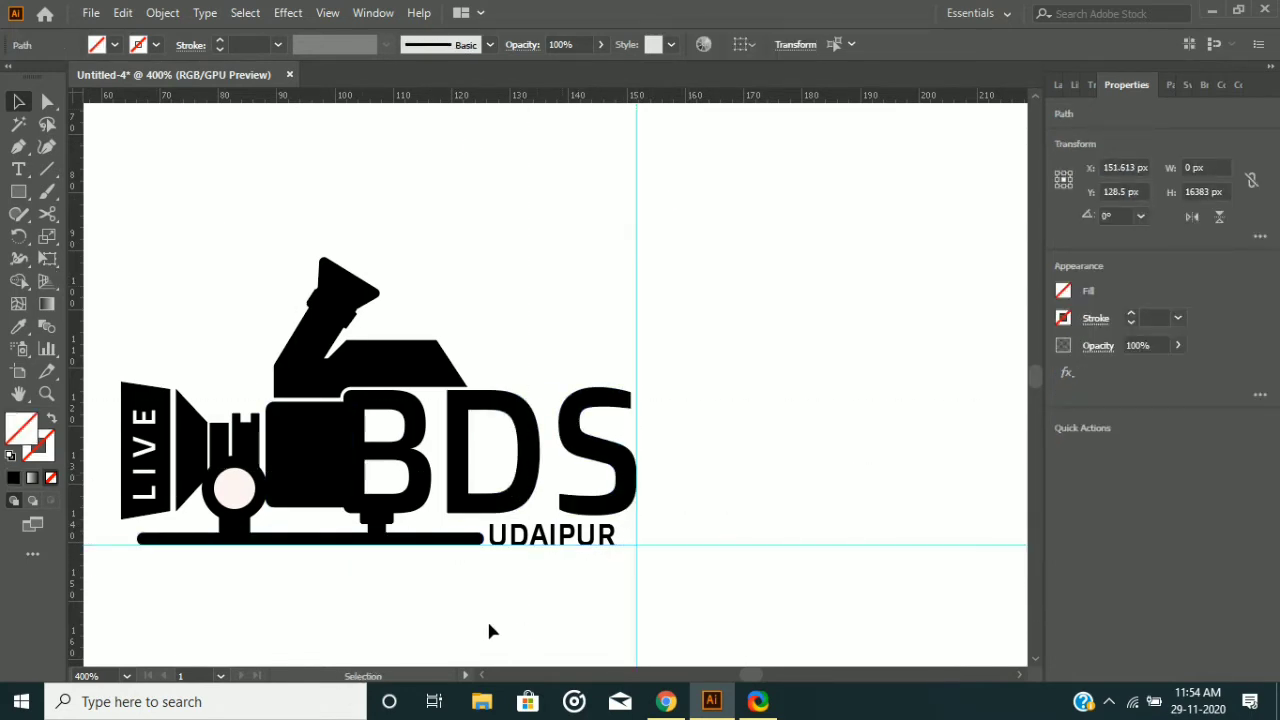
Set the baseline of UDAIPUR on the horizontal guide and scale the text down to 4.74 px.
scroll(503, 578, up, 3)
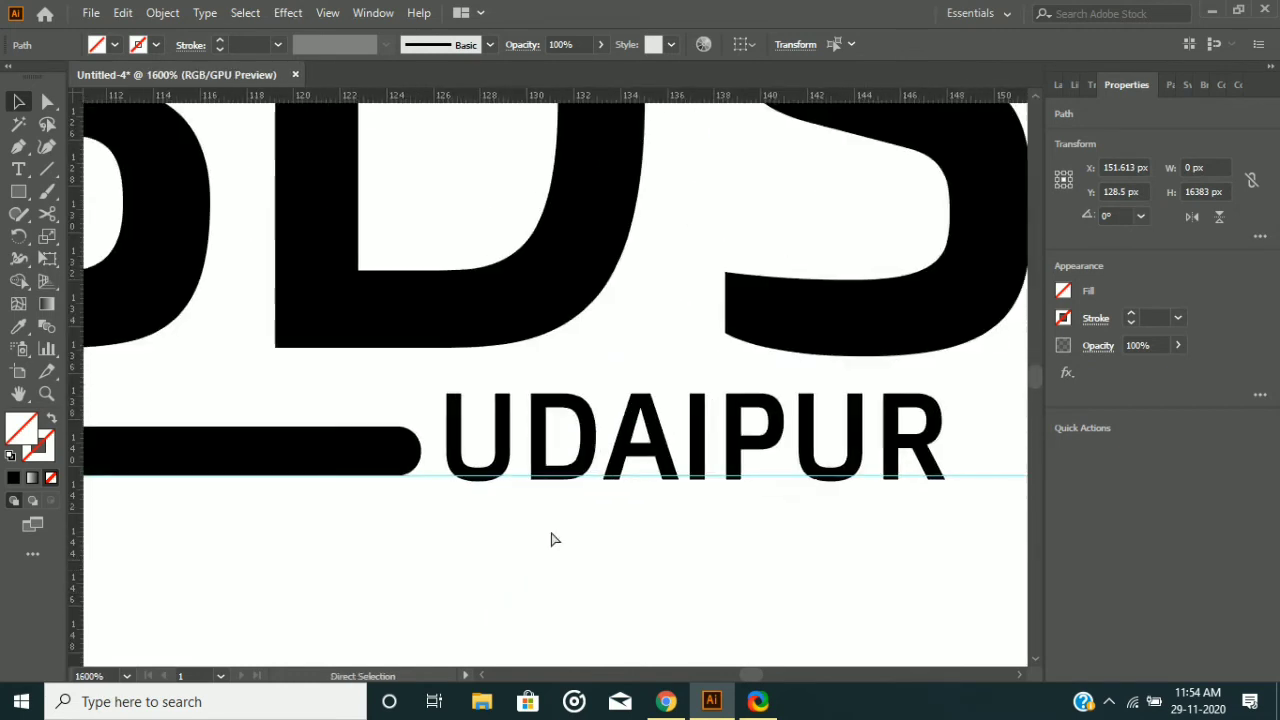
scroll(551, 537, right, 2)
click(557, 474)
drag(554, 469, 563, 447)
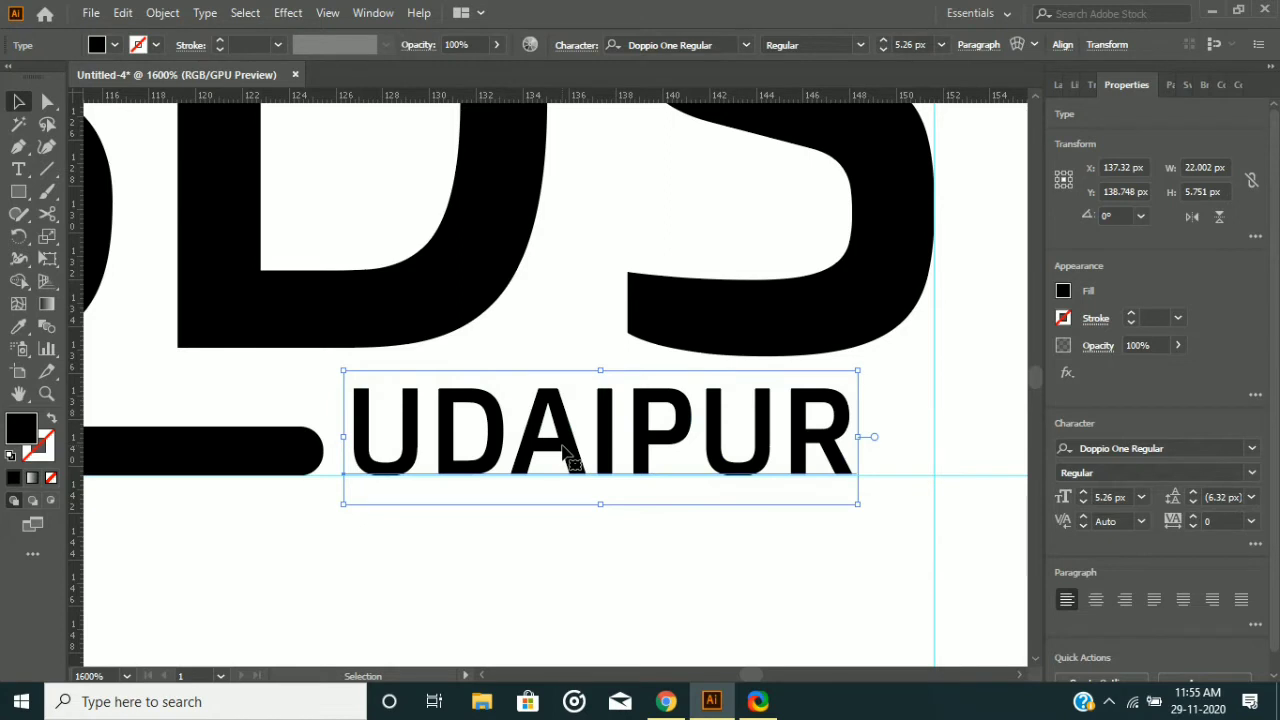
key(Left)
key(Right)
drag(860, 369, 806, 383)
click(539, 471)
drag(543, 456, 545, 456)
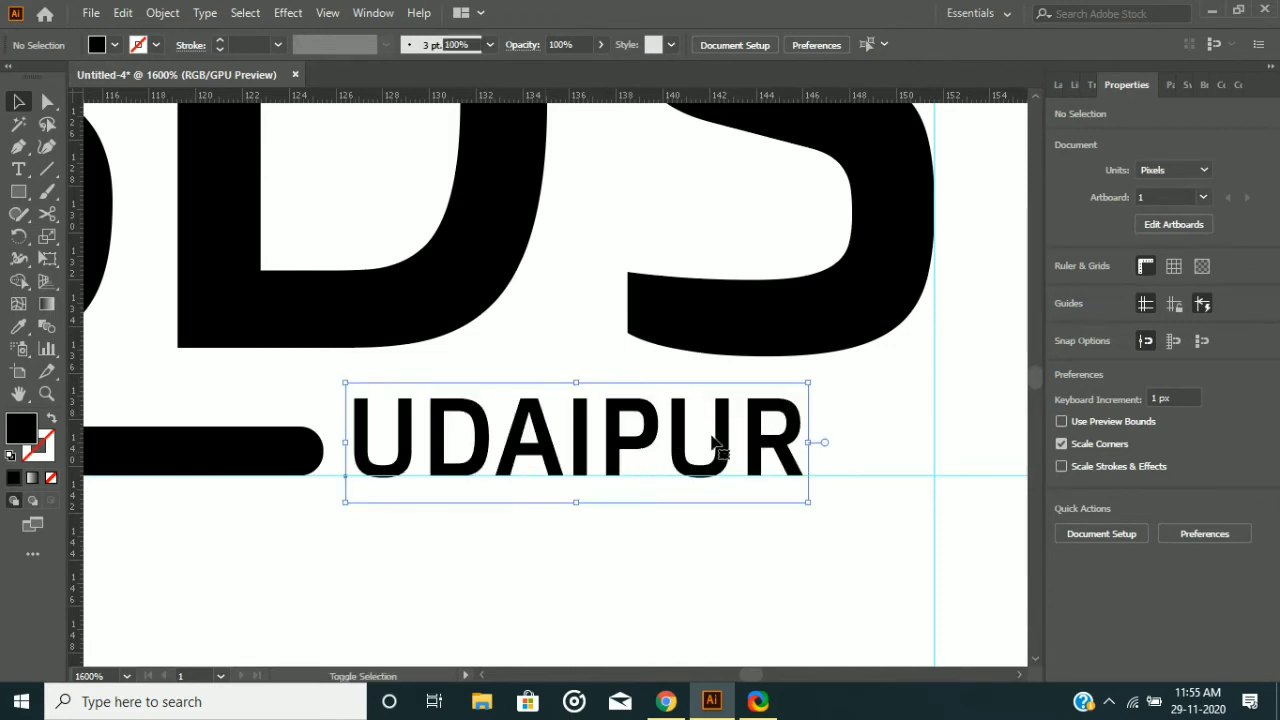
Increase the tracking of UDAIPUR to 106 so the word extends towards the vertical guide.
click(1195, 517)
click(1195, 517)
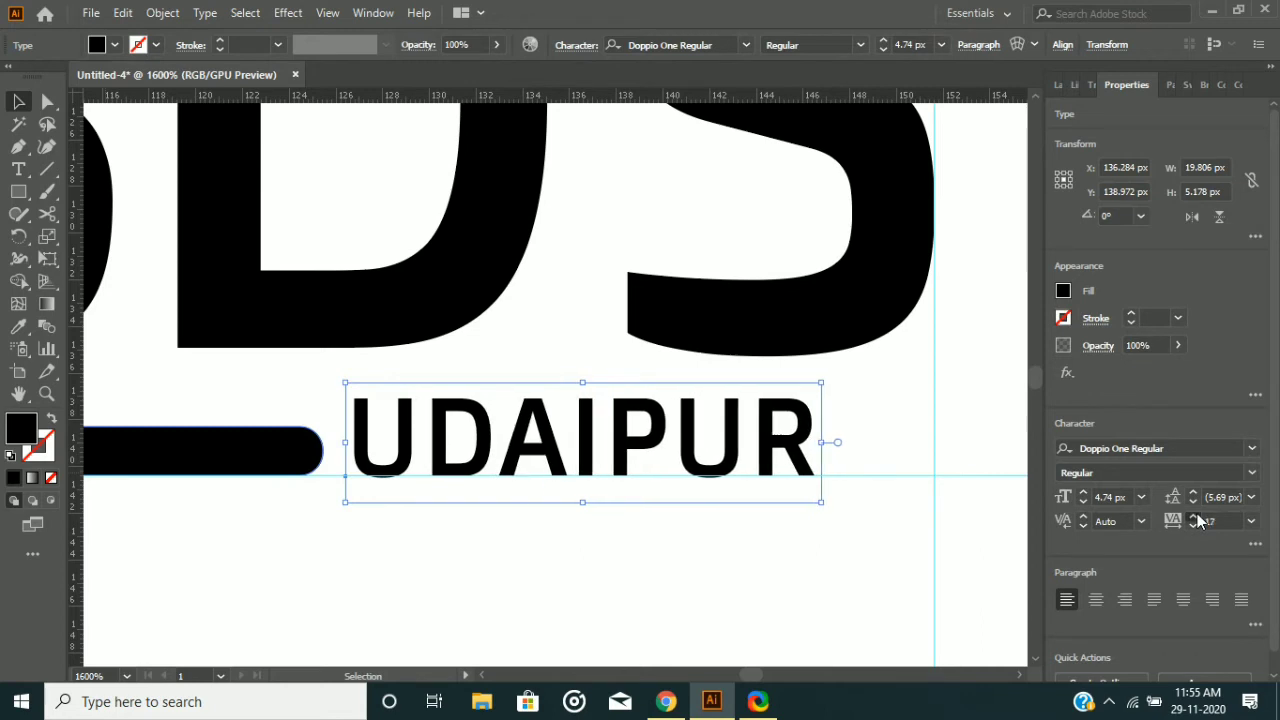
click(1195, 517)
click(1195, 517)
click(1195, 517)
click(1195, 517)
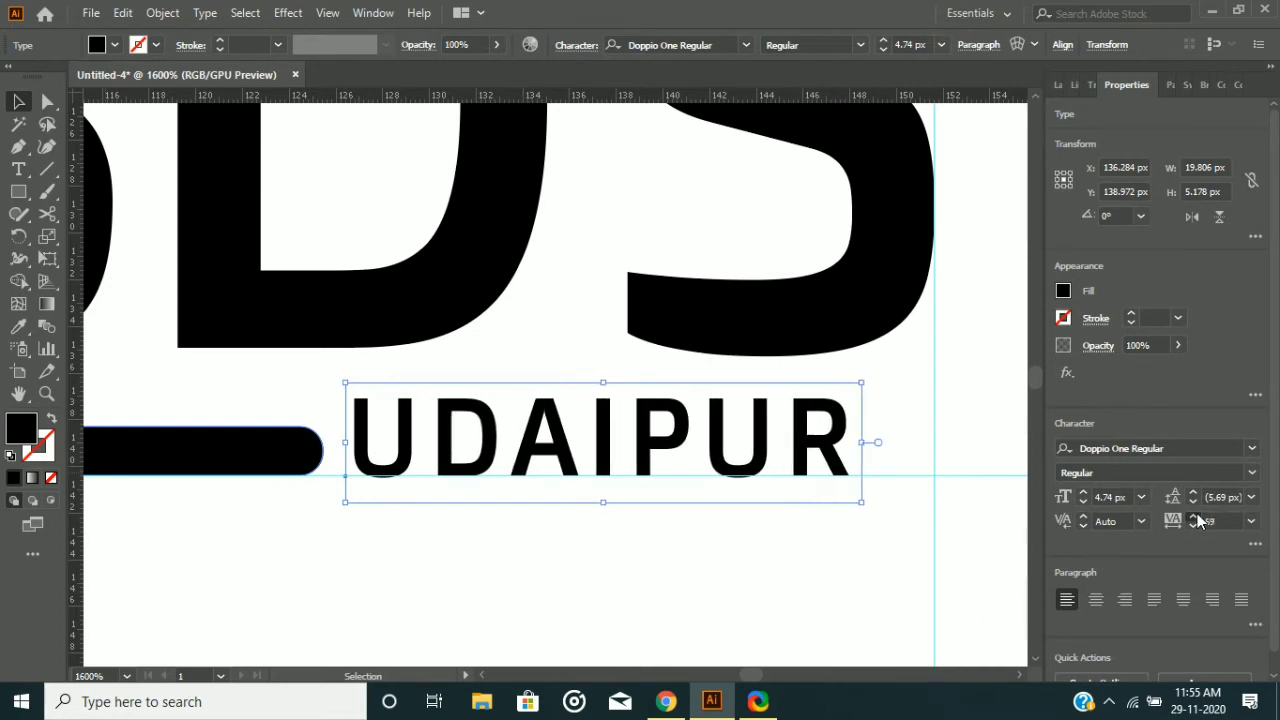
click(1195, 517)
click(1195, 517)
click(1195, 517)
click(1195, 517)
click(640, 570)
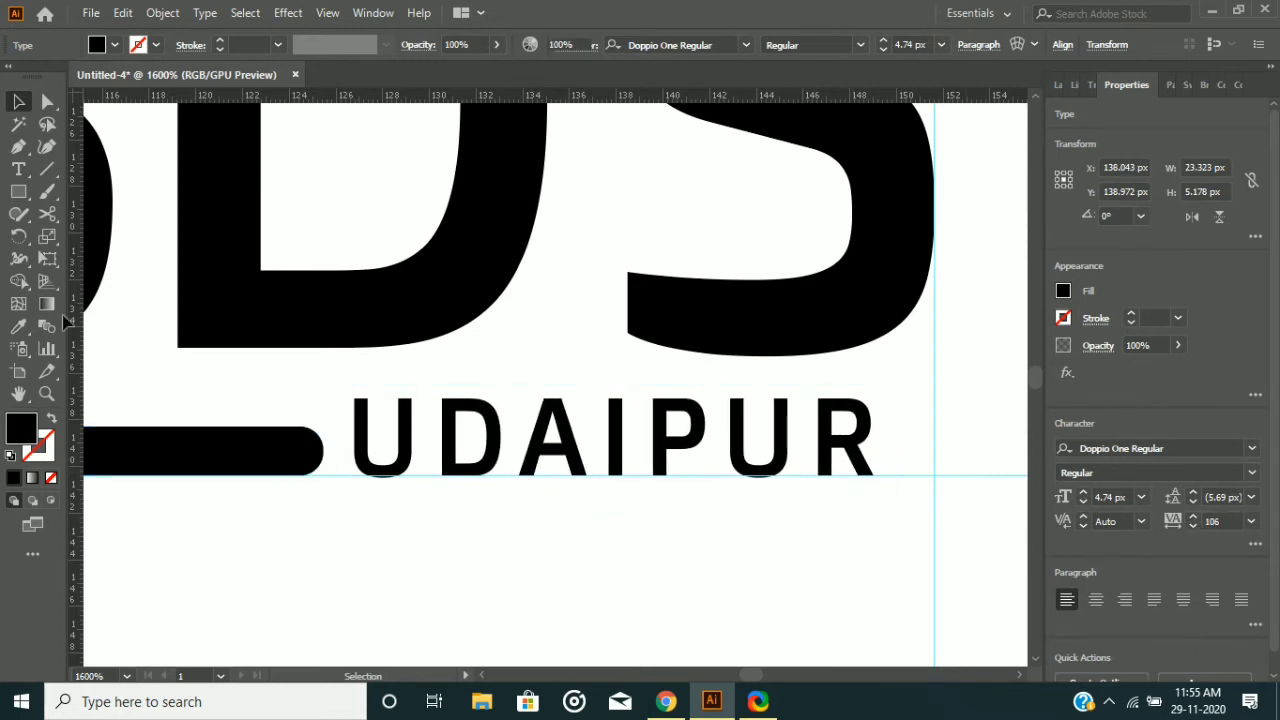
Draw a spacer rectangle about 2.29 × 1.29 px between the R and the vertical guide, and add a second vertical guide at its inner edge.
click(18, 191)
drag(818, 472, 916, 461)
key(v)
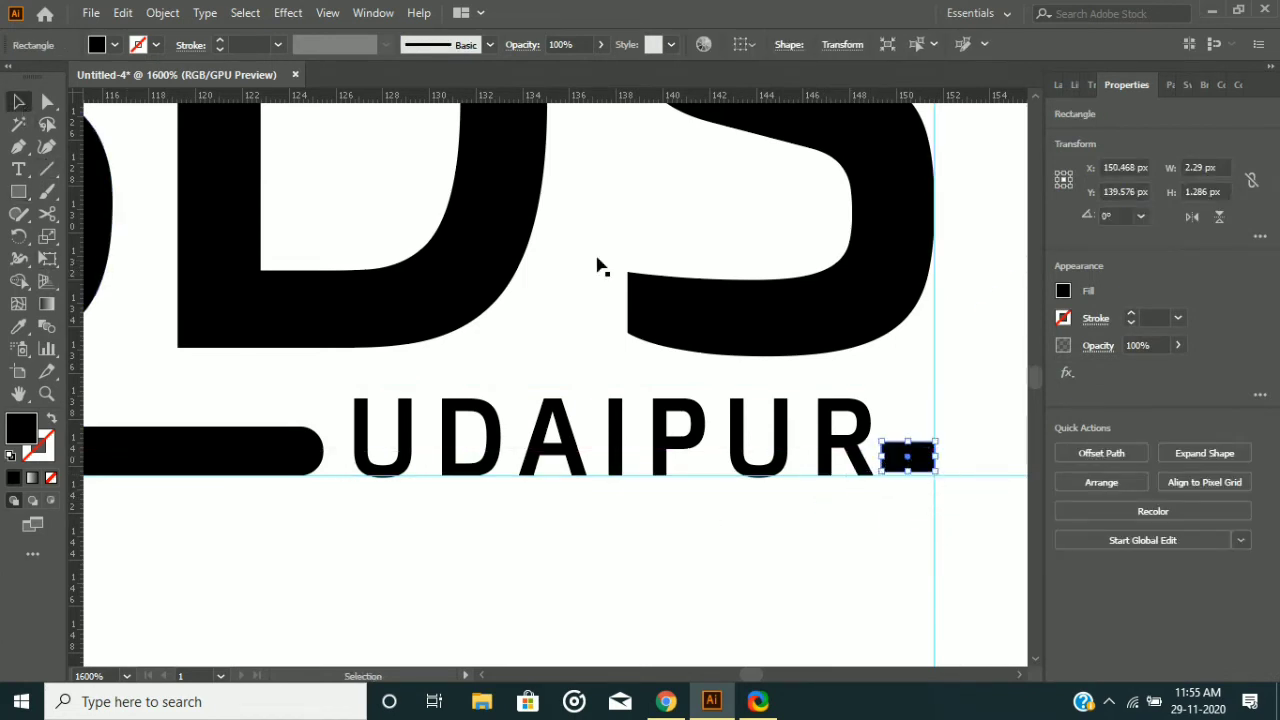
drag(78, 320, 880, 471)
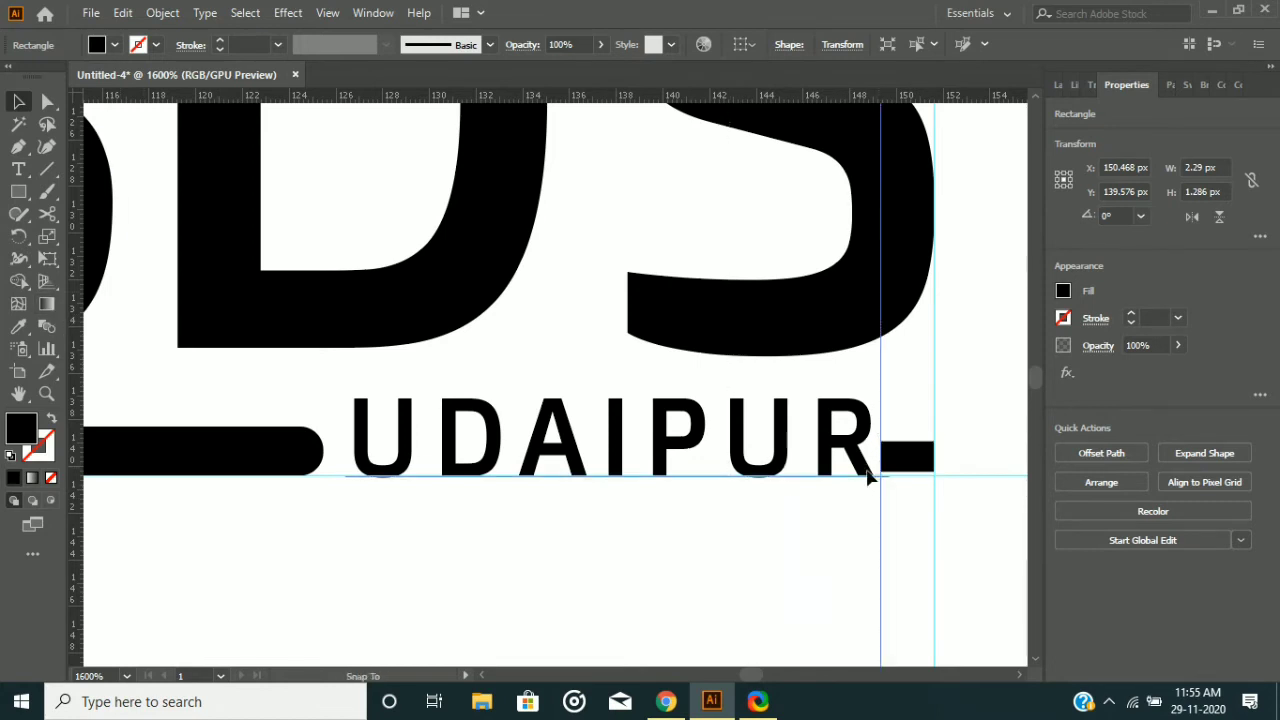
Increase the tracking of UDAIPUR to 118 so the R reaches the inner vertical guide.
click(648, 464)
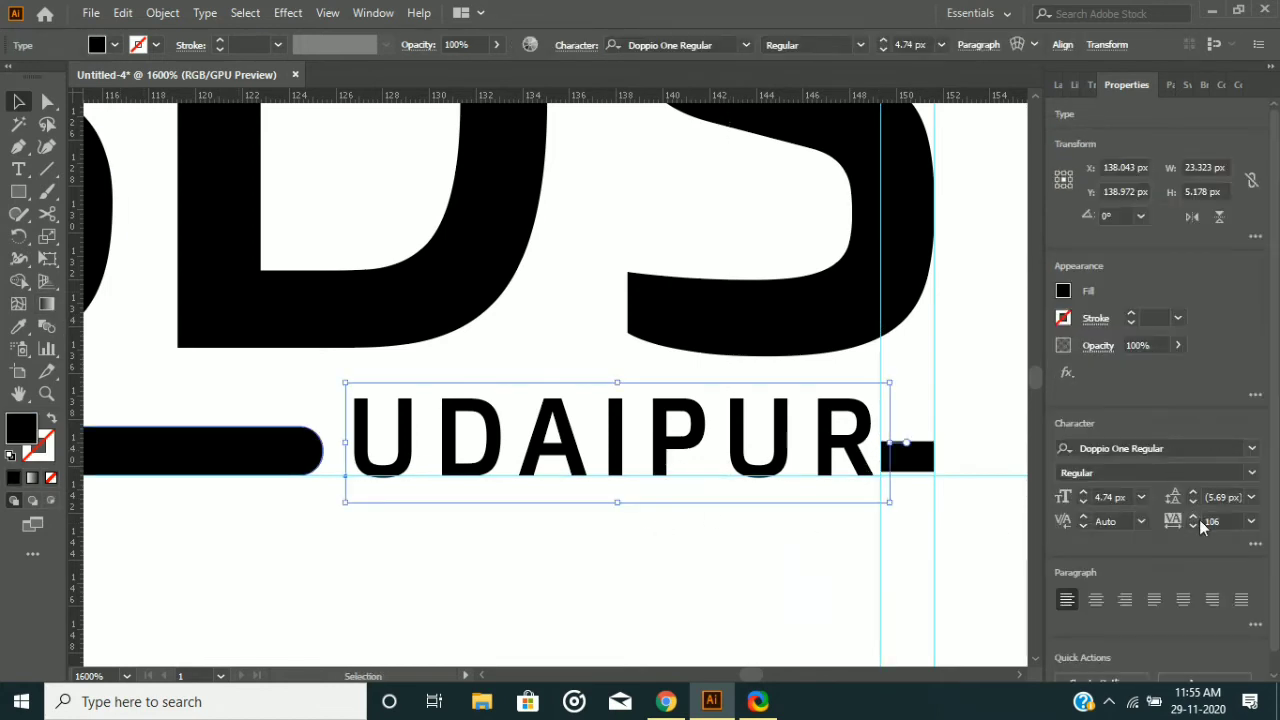
scroll(1199, 518, up, 12)
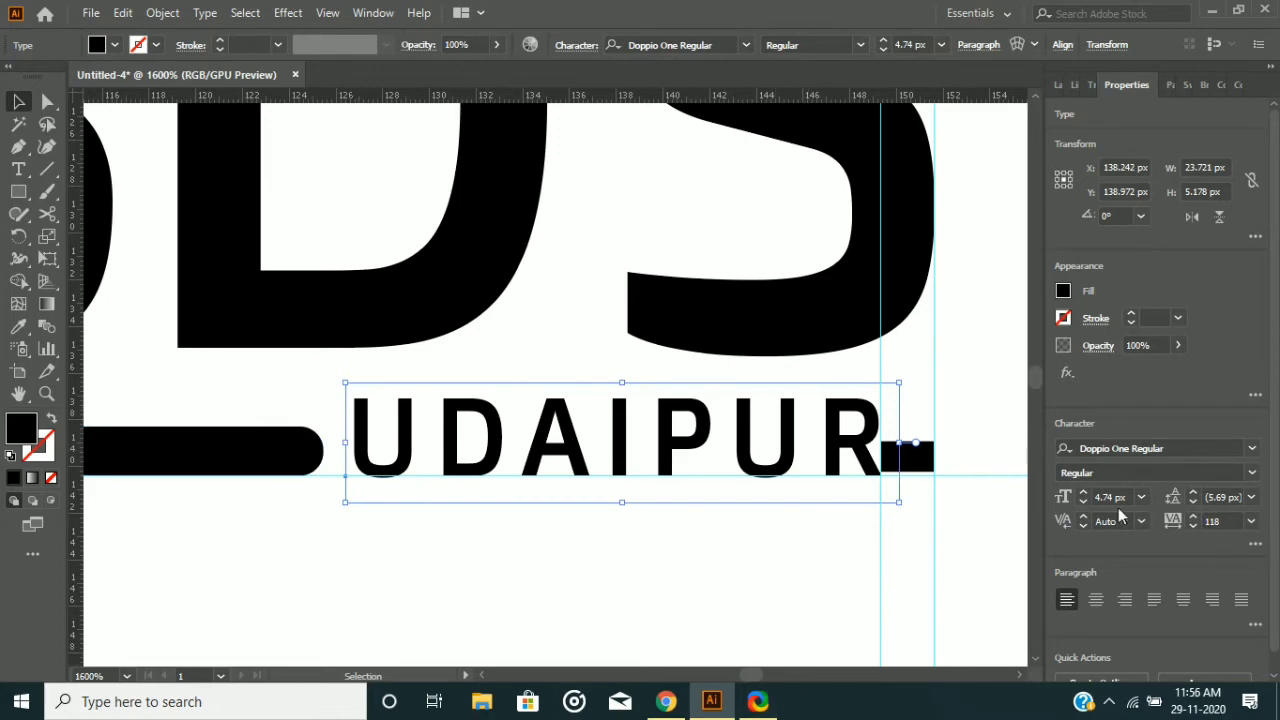
Delete the small spacer rectangle between the R of UDAIPUR and the outer vertical guide.
click(706, 597)
click(915, 462)
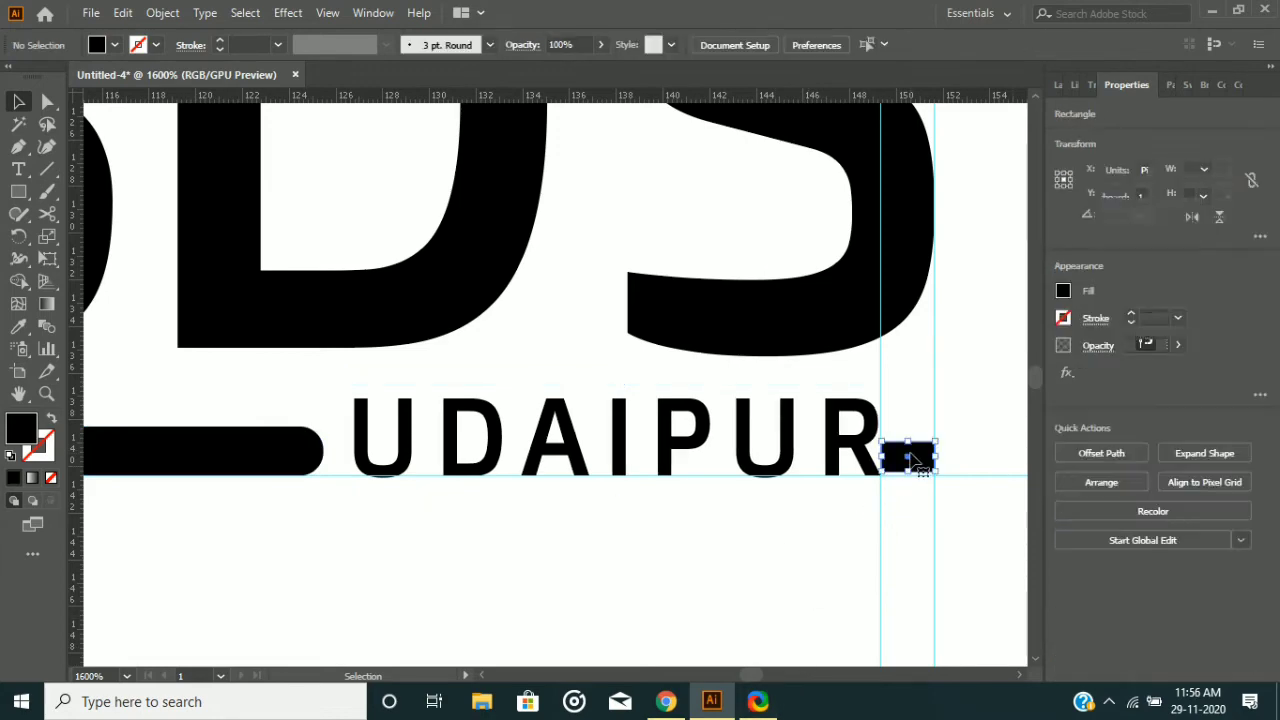
scroll(426, 568, down, 4)
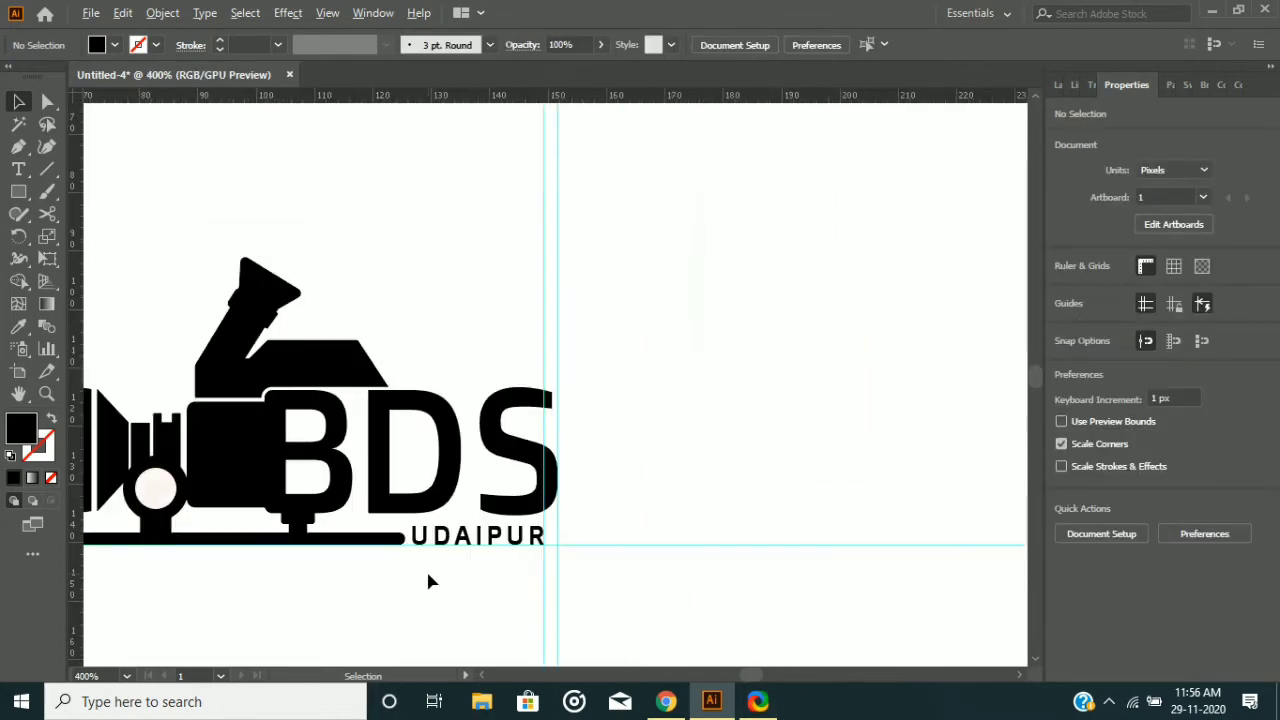
scroll(428, 575, left, 3)
scroll(430, 580, left, 1)
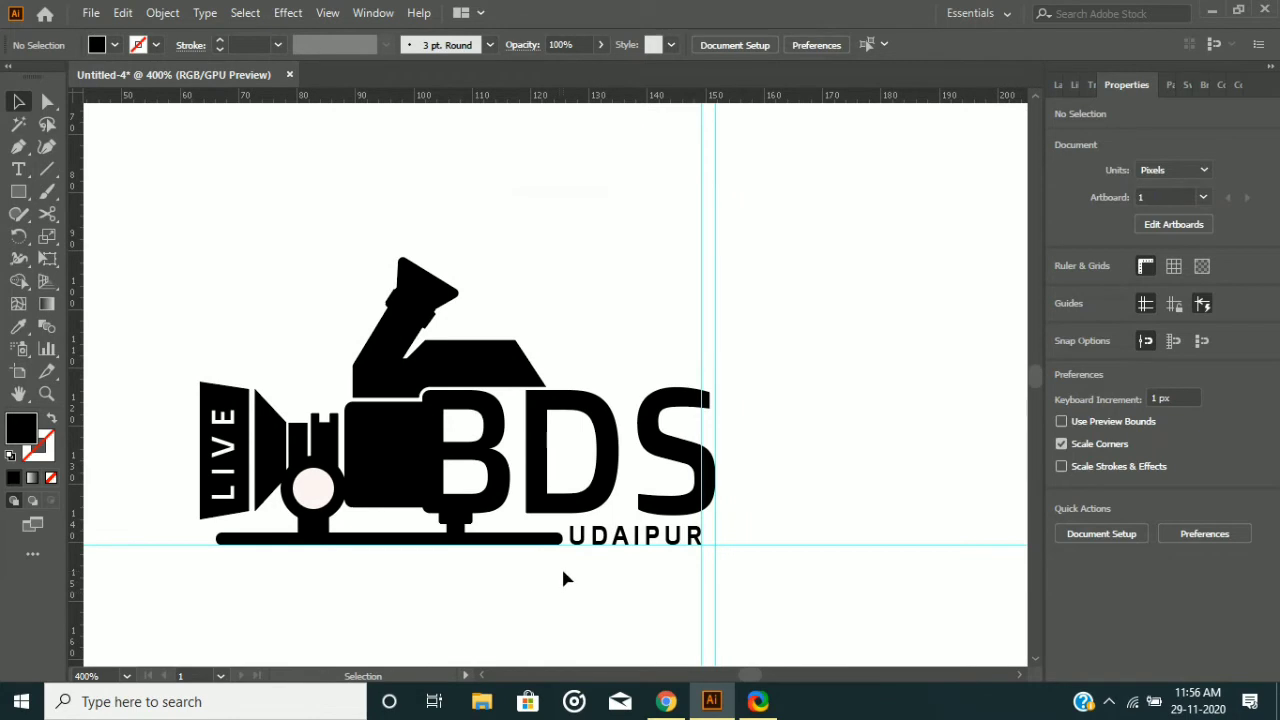
Set the tracking of UDAIPUR to 198 so the R ends at the outer vertical guide, under the edge of the S.
scroll(674, 557, up, 3)
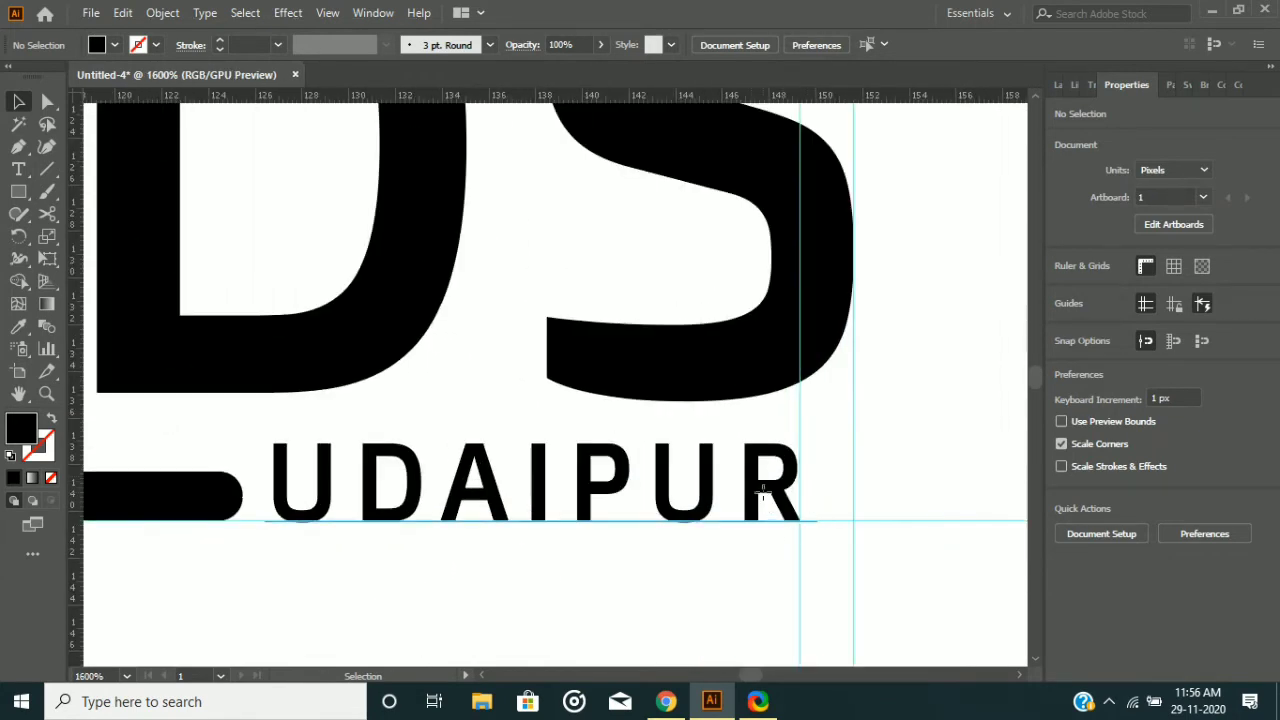
click(762, 490)
click(1197, 521)
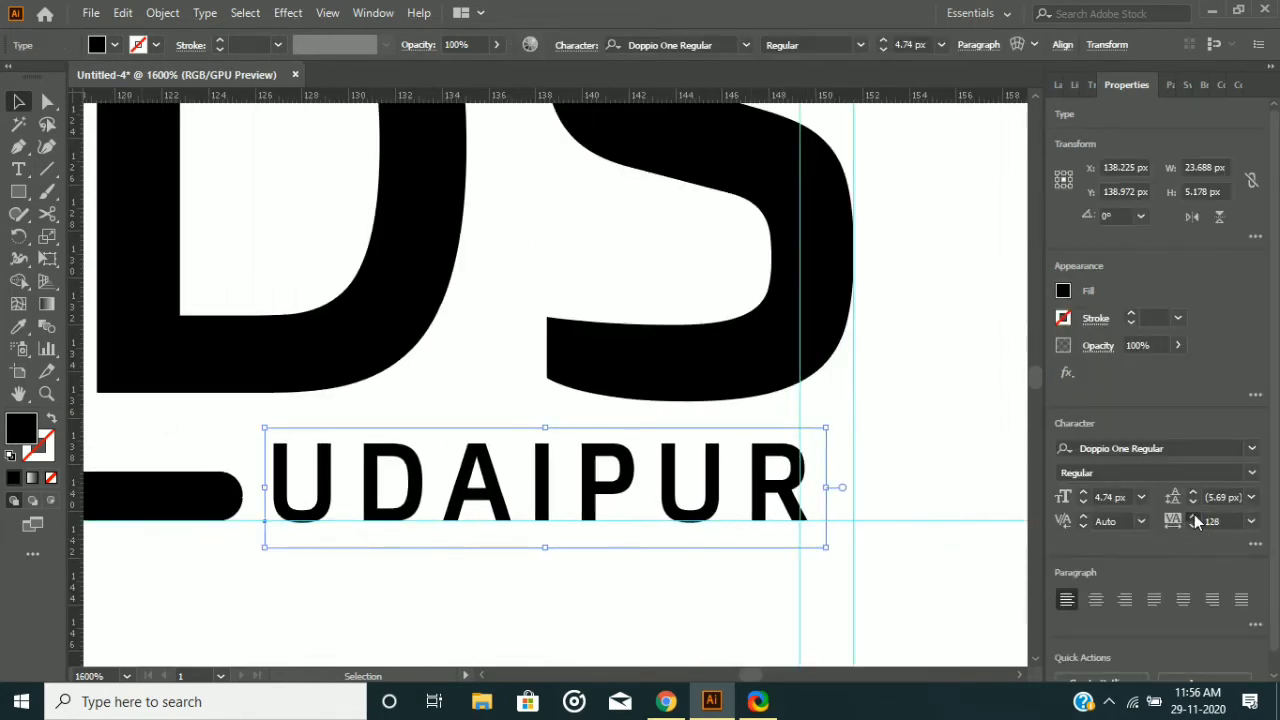
click(1197, 521)
click(1197, 521)
click(1197, 521)
click(1197, 521)
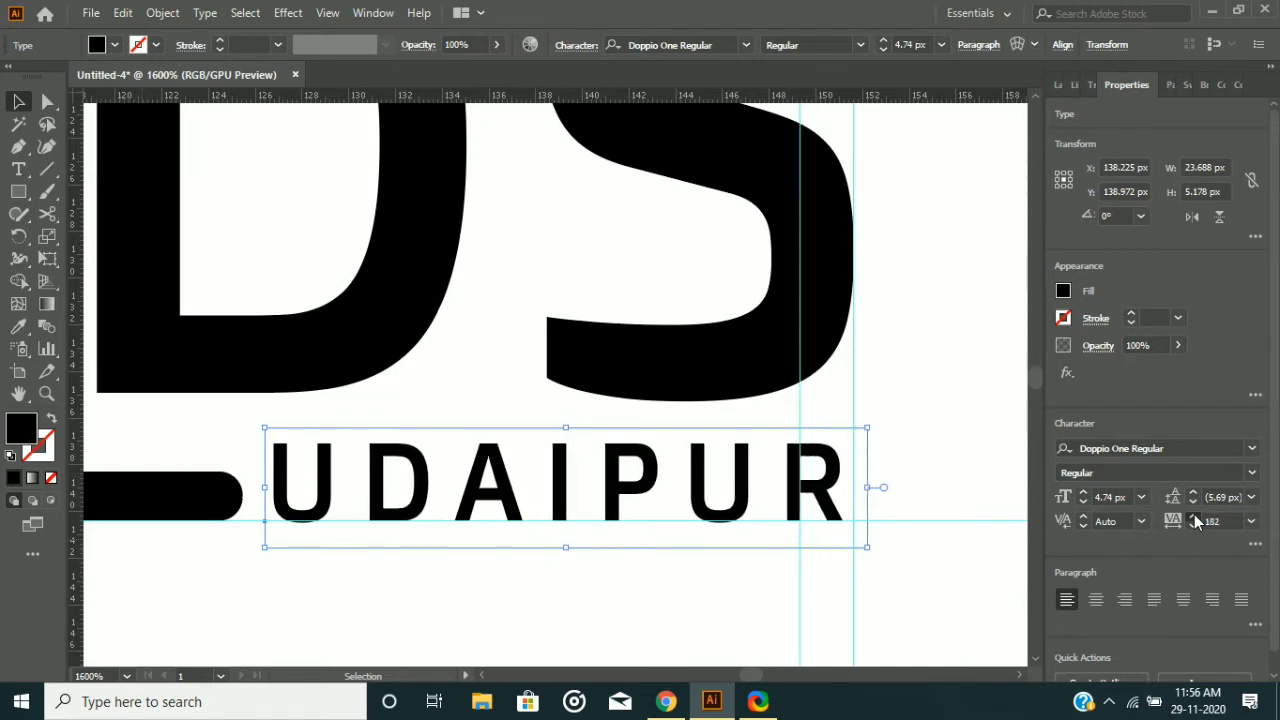
click(1197, 521)
click(1197, 521)
click(1197, 521)
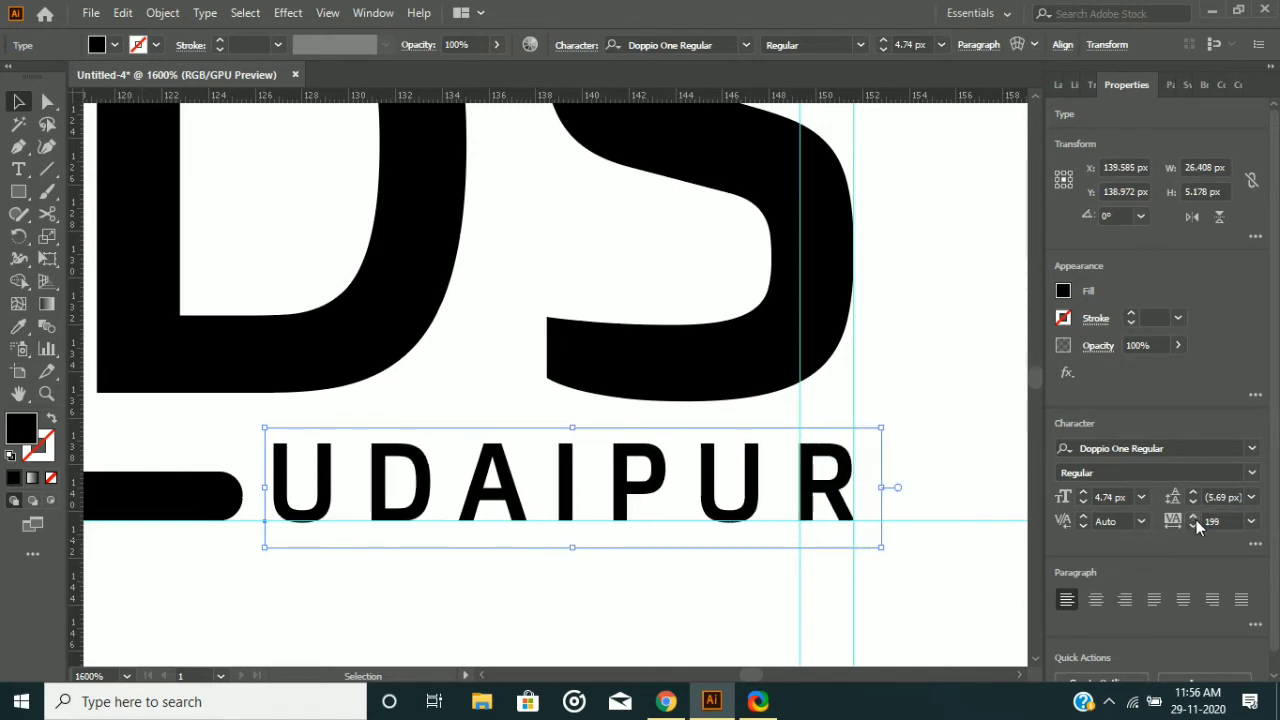
click(1197, 524)
click(947, 605)
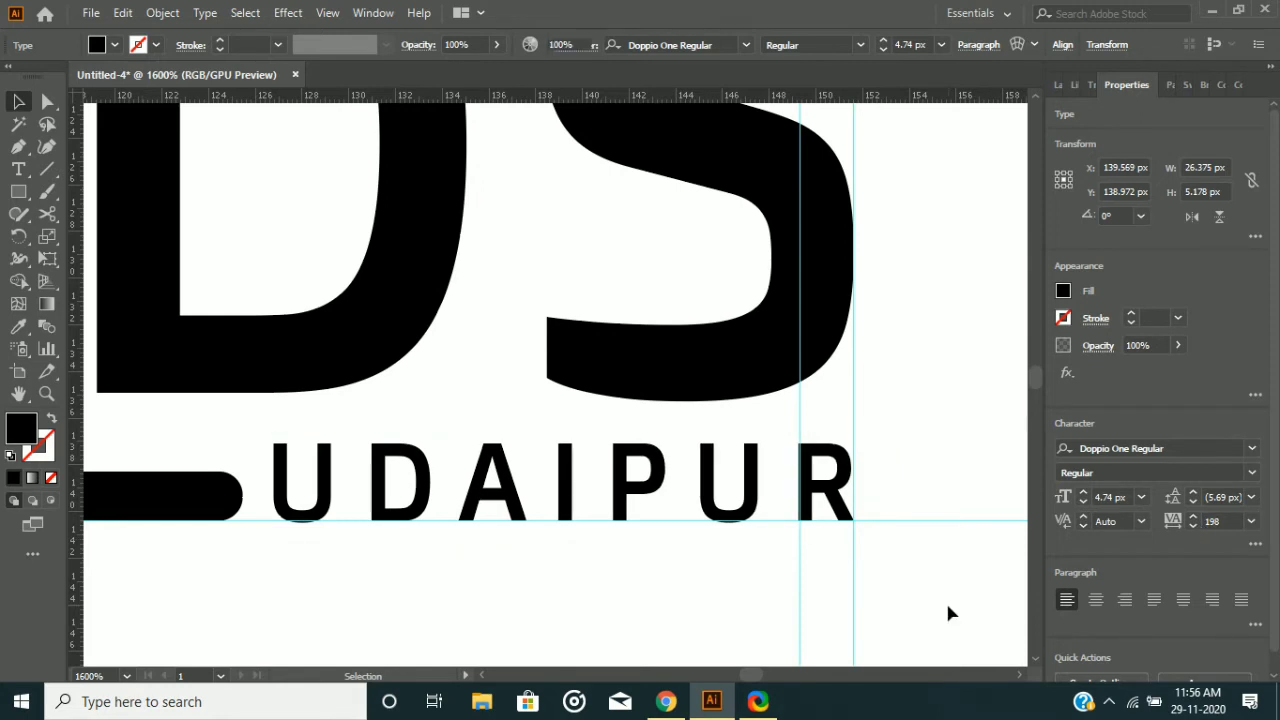
Delete the vertical and horizontal guides around the UDAIPUR text.
key(ctrl+minus)
drag(700, 635, 945, 304)
key(Delete)
key(Delete)
scroll(700, 310, down, 3)
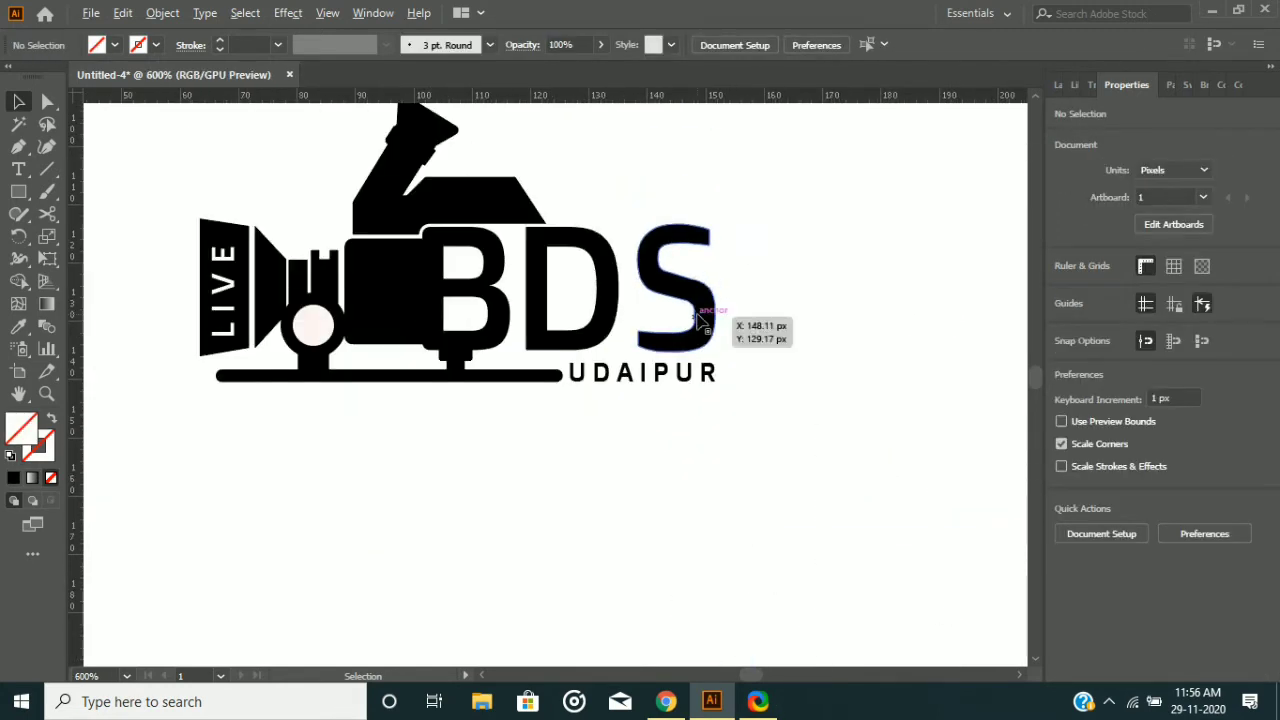
Select the complete logo and move it to the centre of the artboard.
scroll(184, 414, up, 3)
scroll(184, 414, down, 3)
scroll(183, 425, down, 1)
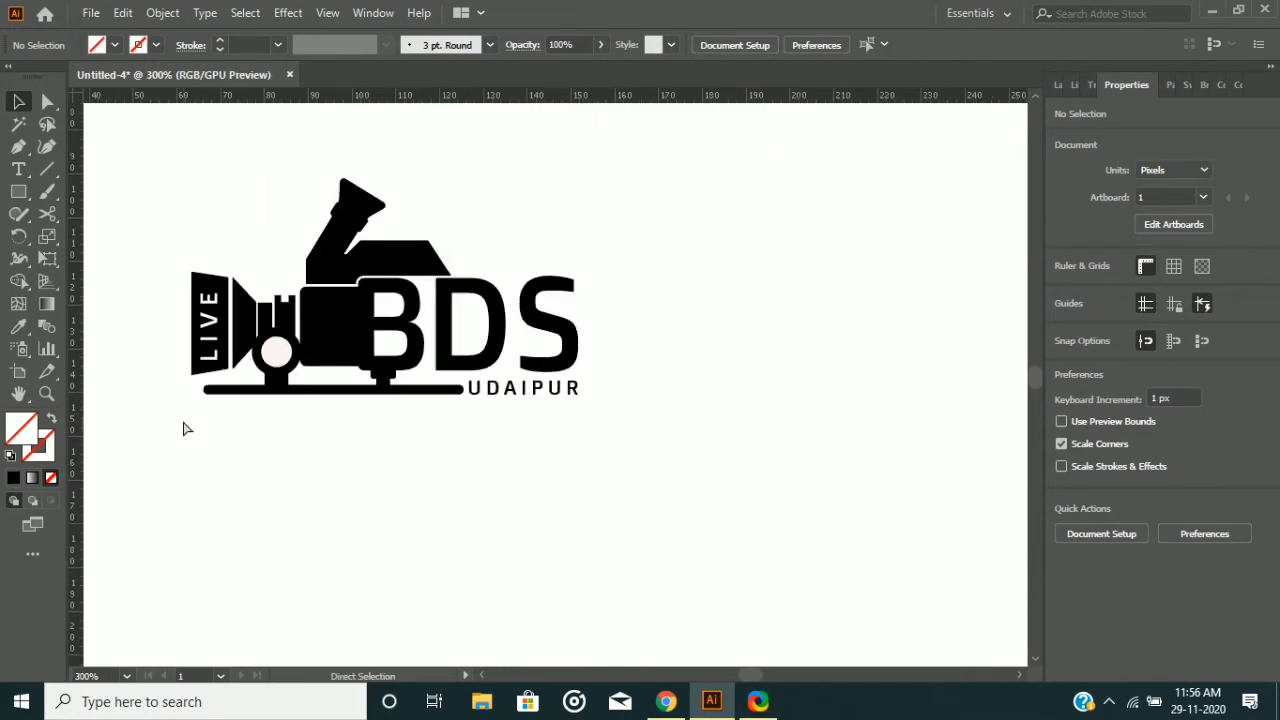
key(ctrl+0)
drag(683, 487, 683, 487)
drag(510, 385, 564, 400)
click(517, 520)
click(575, 408)
click(473, 530)
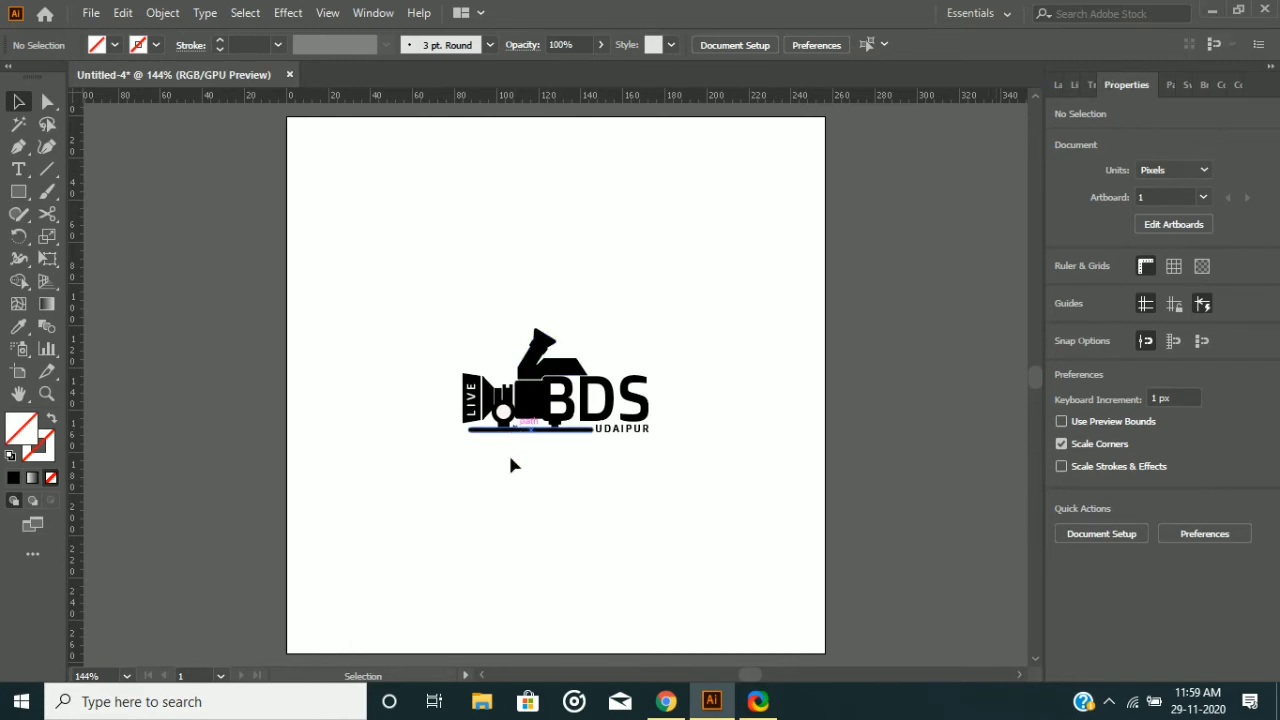
Fill the lens hood behind the LIVE label with the red FF2F37.
scroll(455, 447, up, 4)
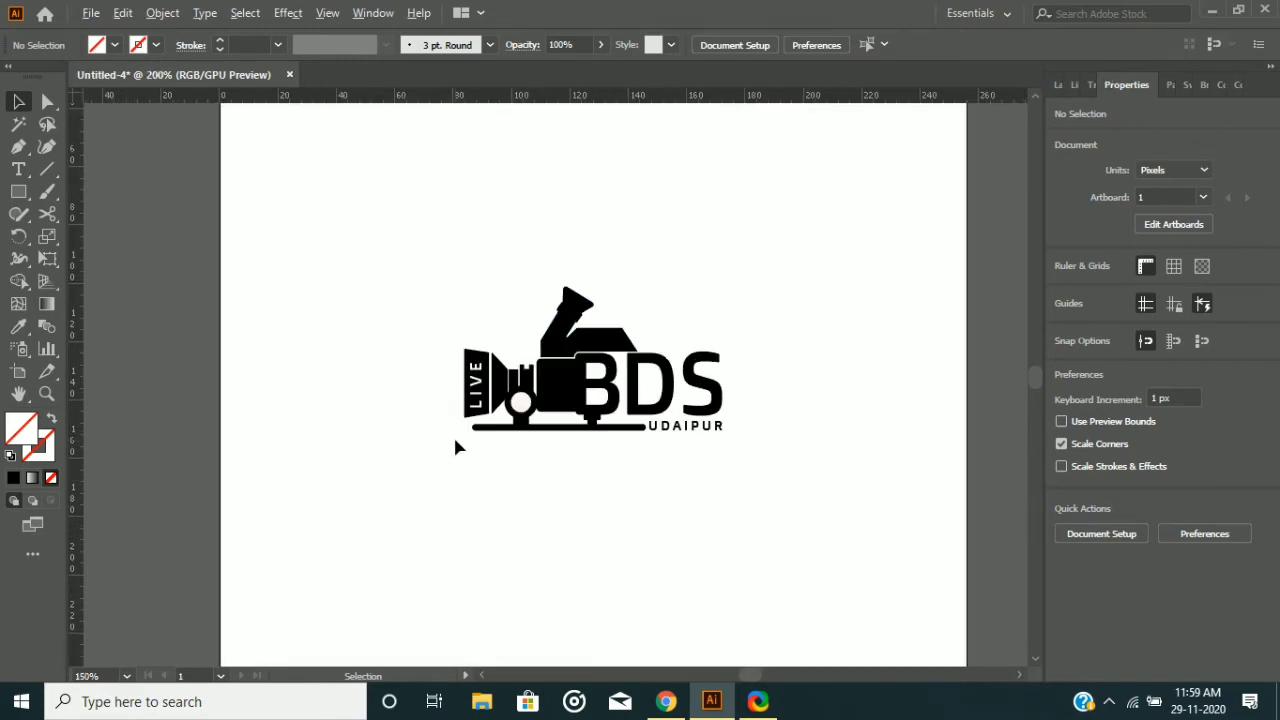
scroll(503, 467, right, 2)
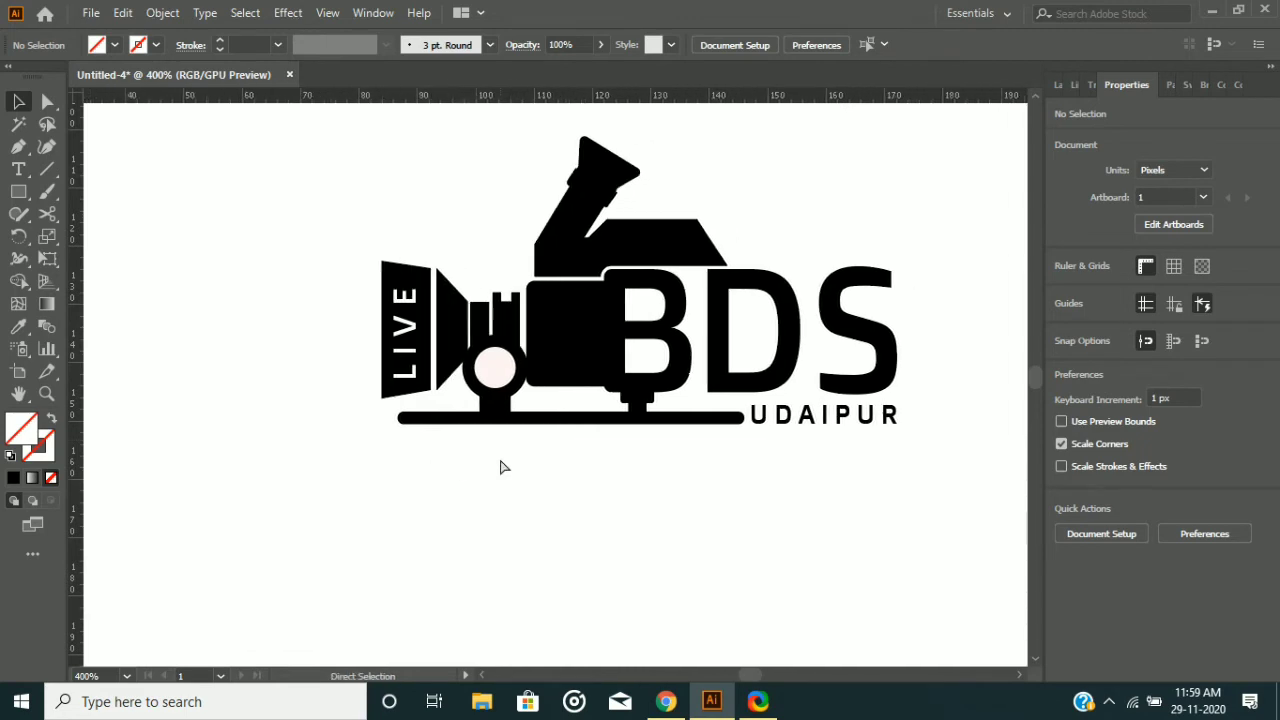
click(398, 268)
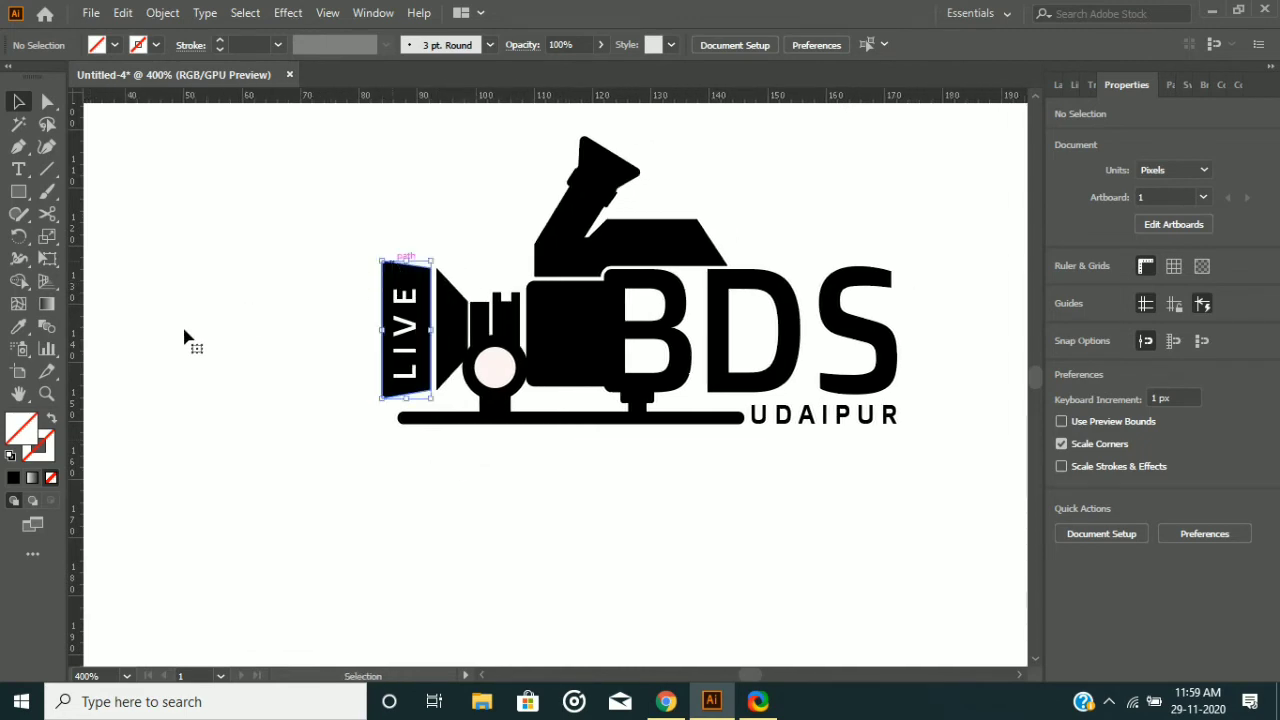
double_click(22, 427)
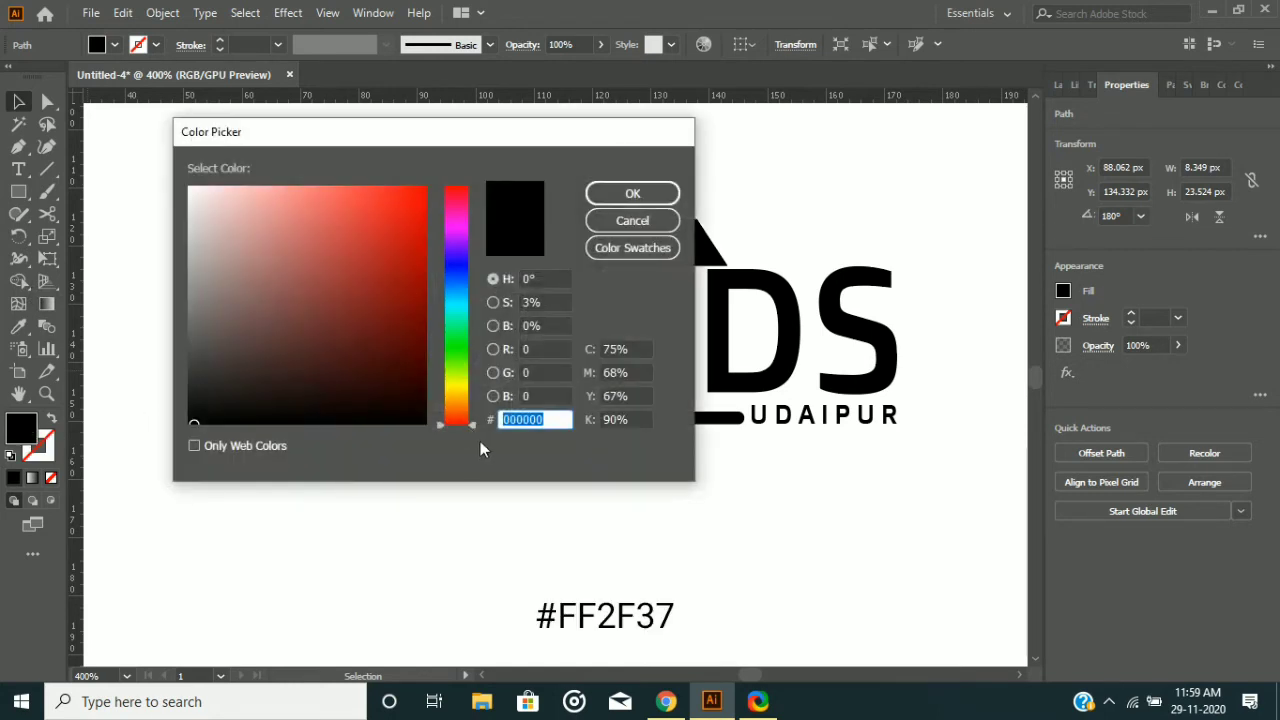
text(FF2F37)
drag(552, 421, 497, 426)
click(632, 195)
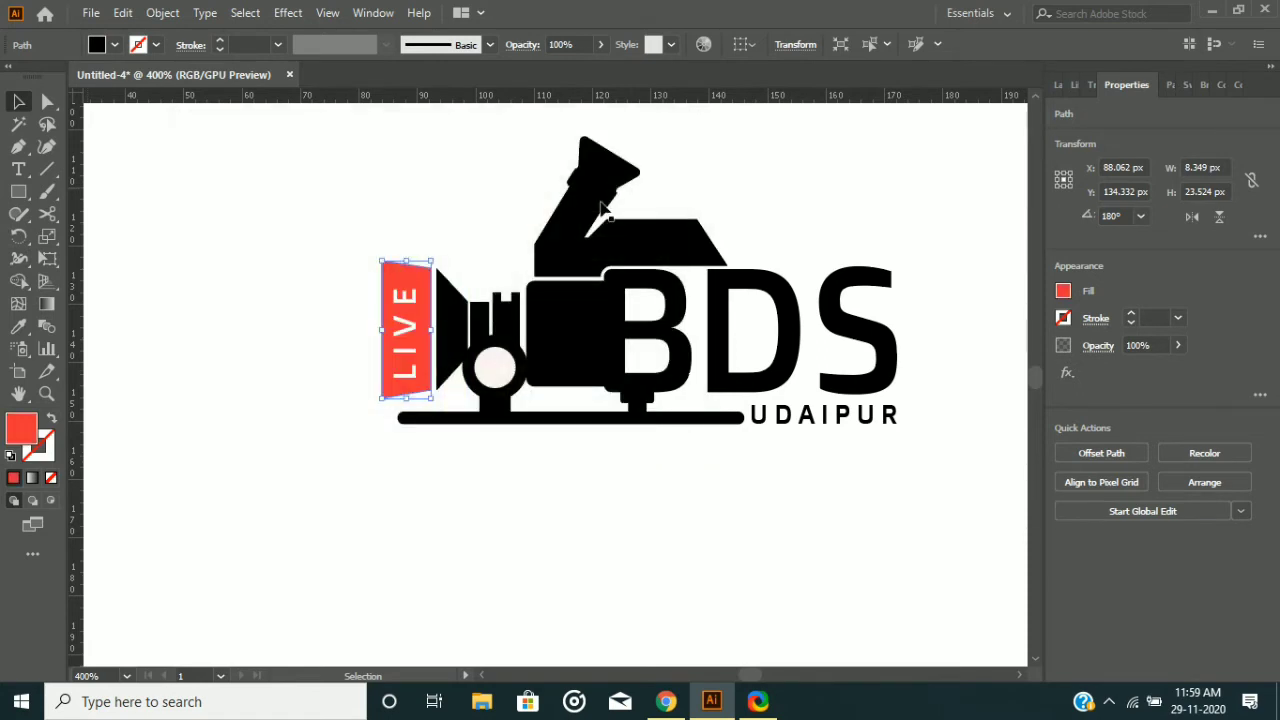
click(229, 322)
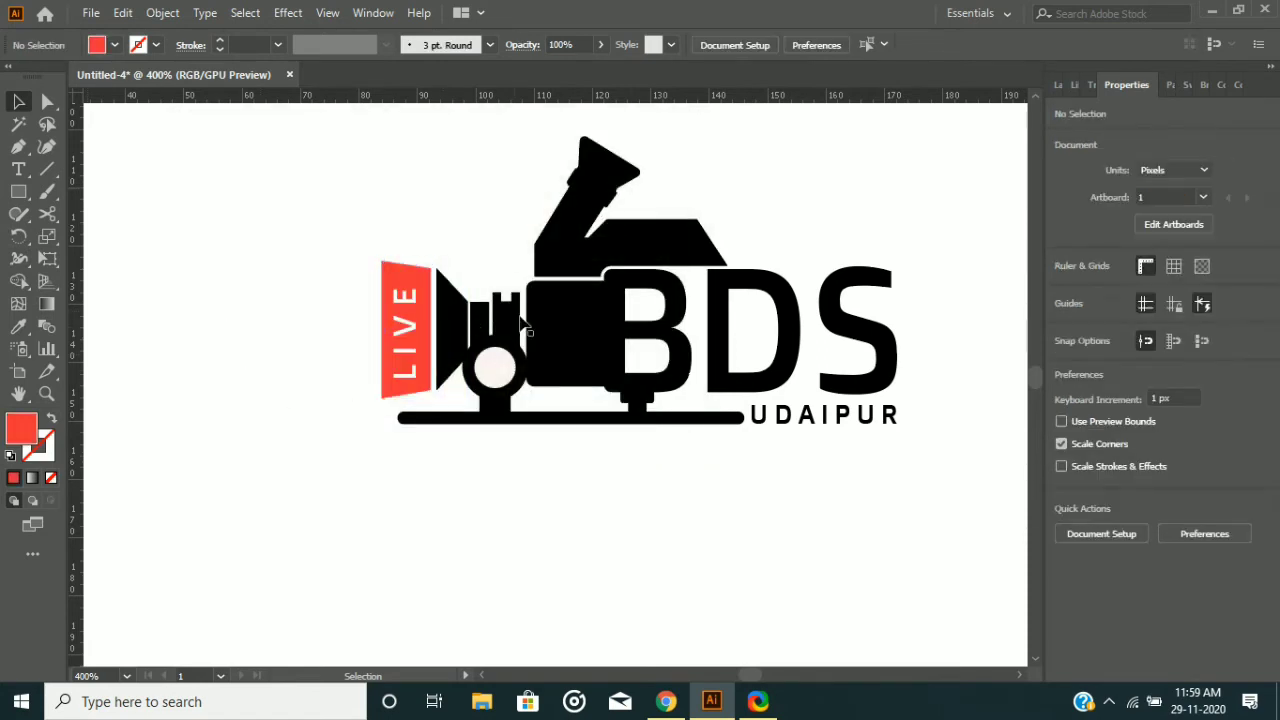
Apply the lens hood's red to the letters B, D and S with the Eyedropper tool.
click(728, 335)
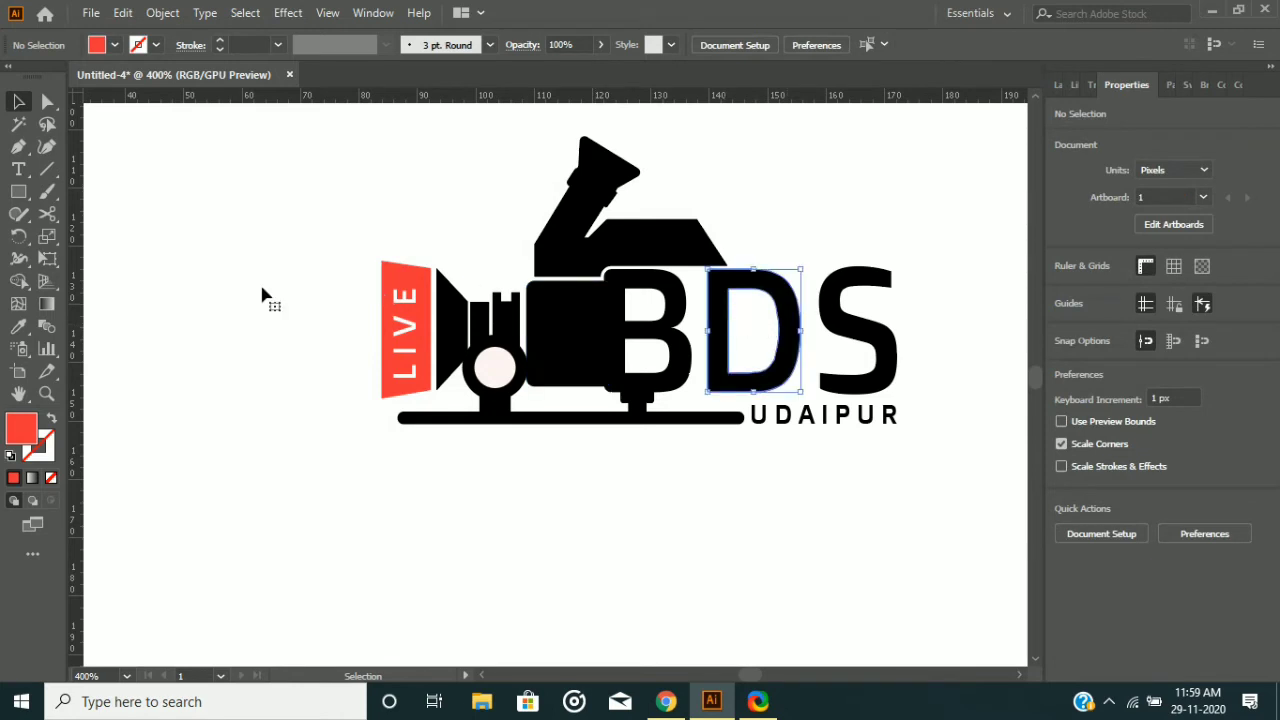
shift+click(663, 292)
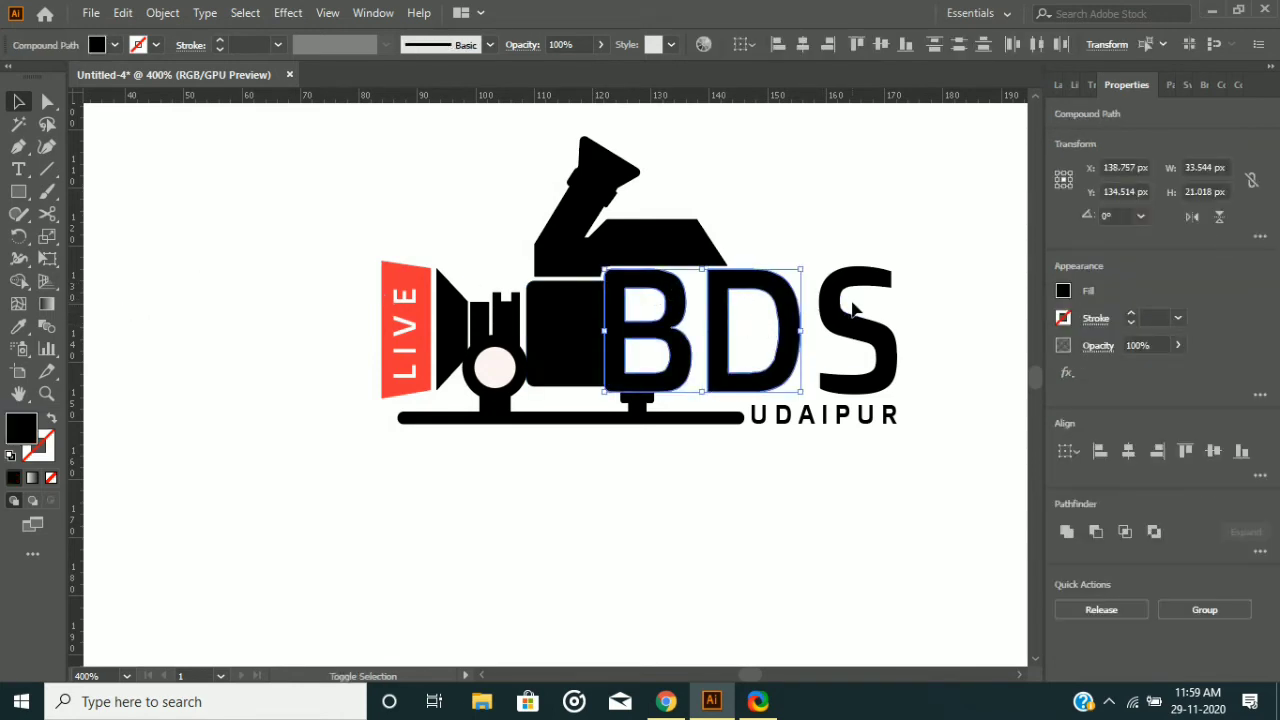
shift+click(830, 300)
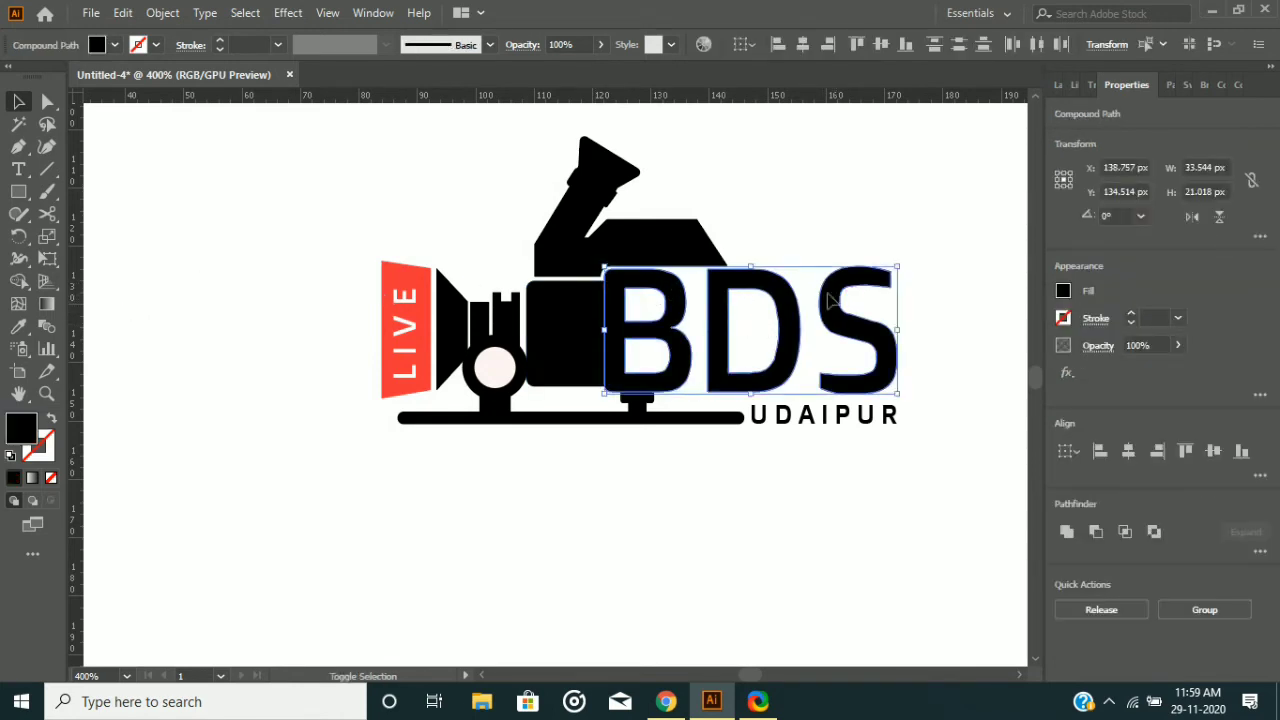
click(18, 326)
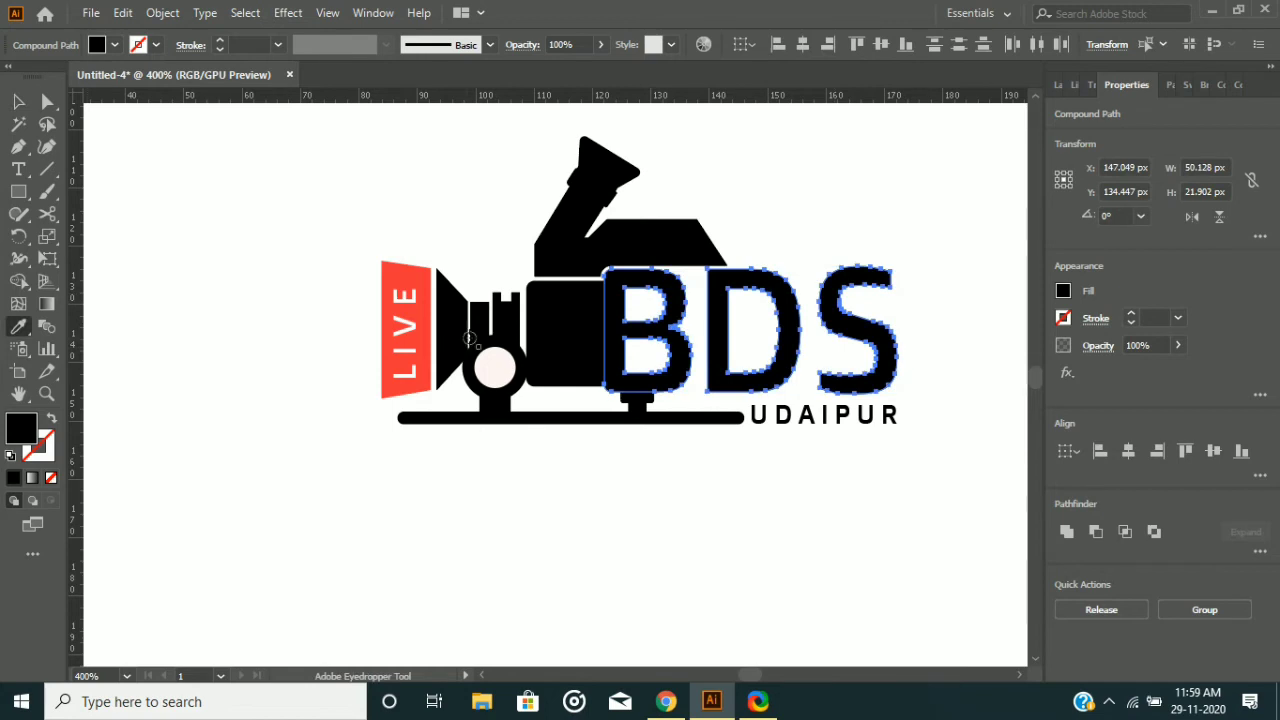
click(420, 273)
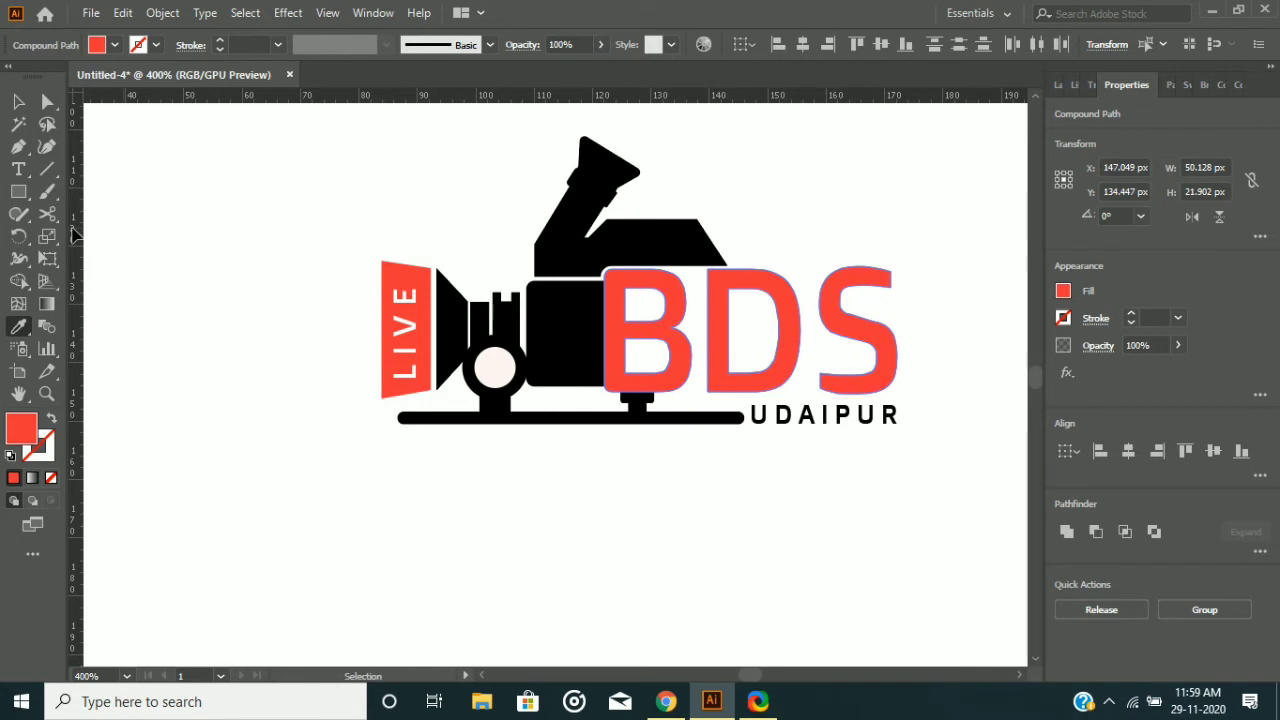
click(18, 101)
click(300, 338)
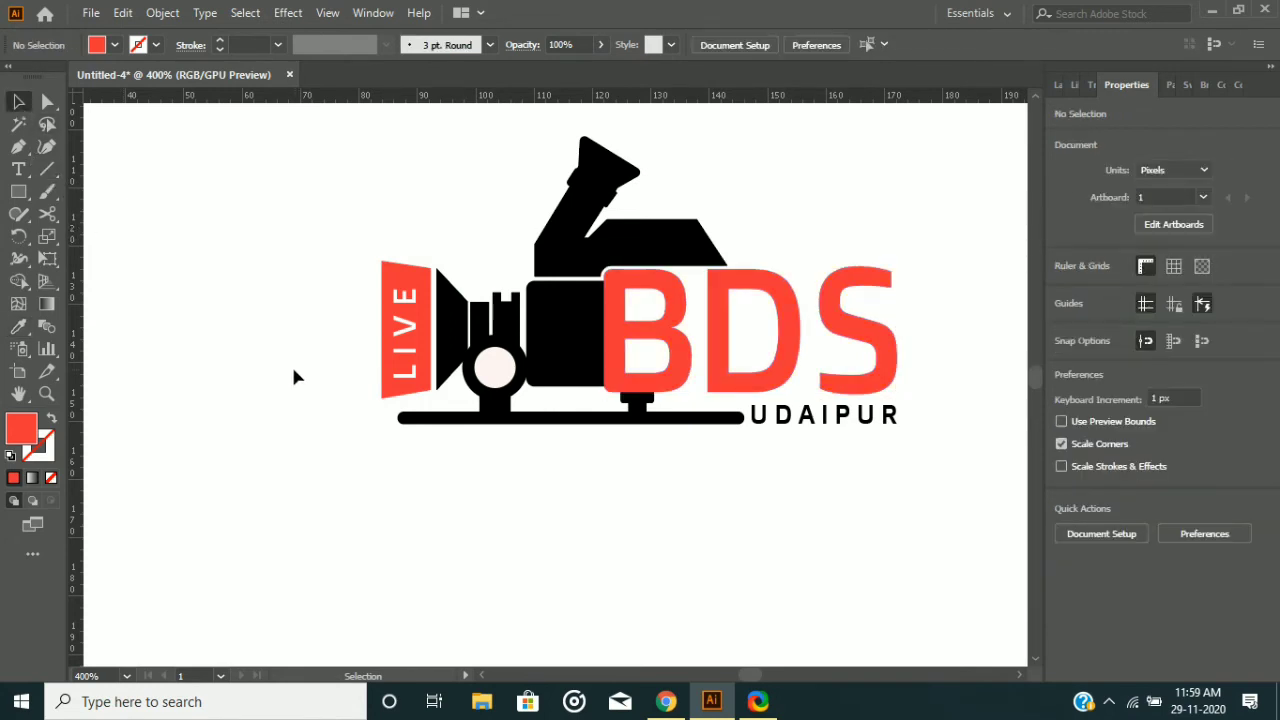
Change the fill of the lens hood and the BDS letters to RGB 245, 12, 10 (F50C0A).
click(387, 276)
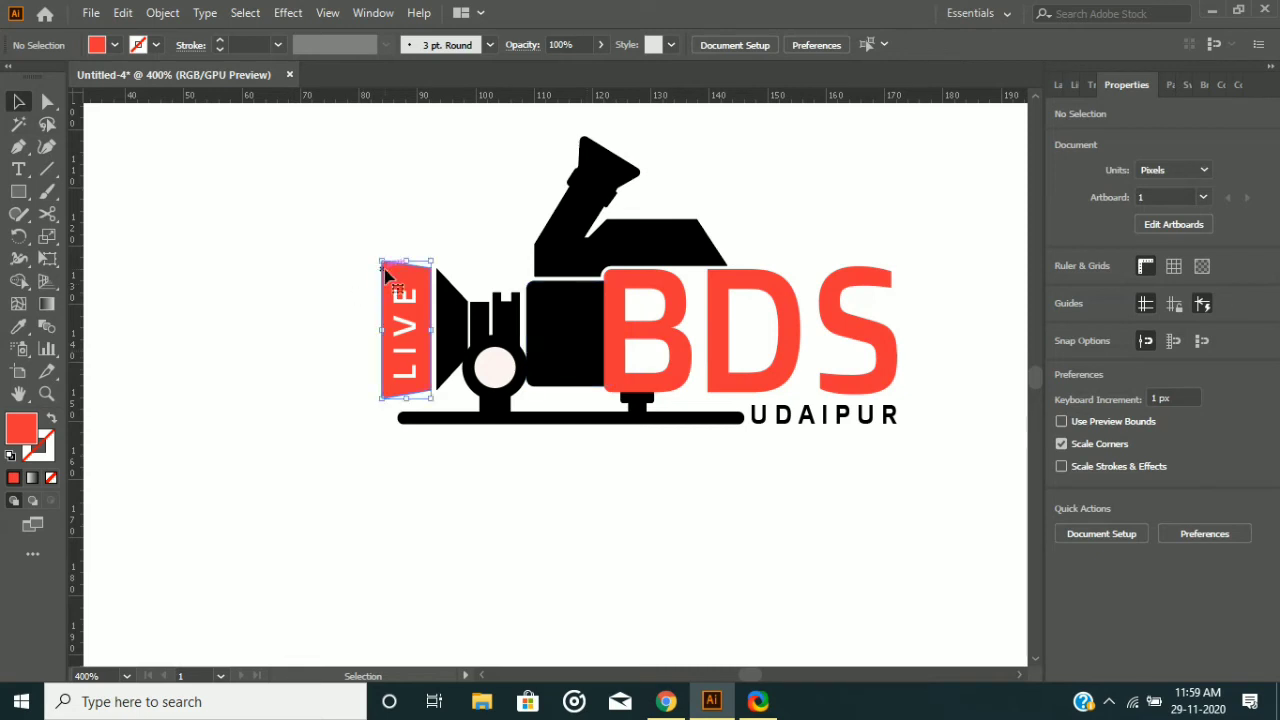
shift+click(620, 288)
shift+click(763, 287)
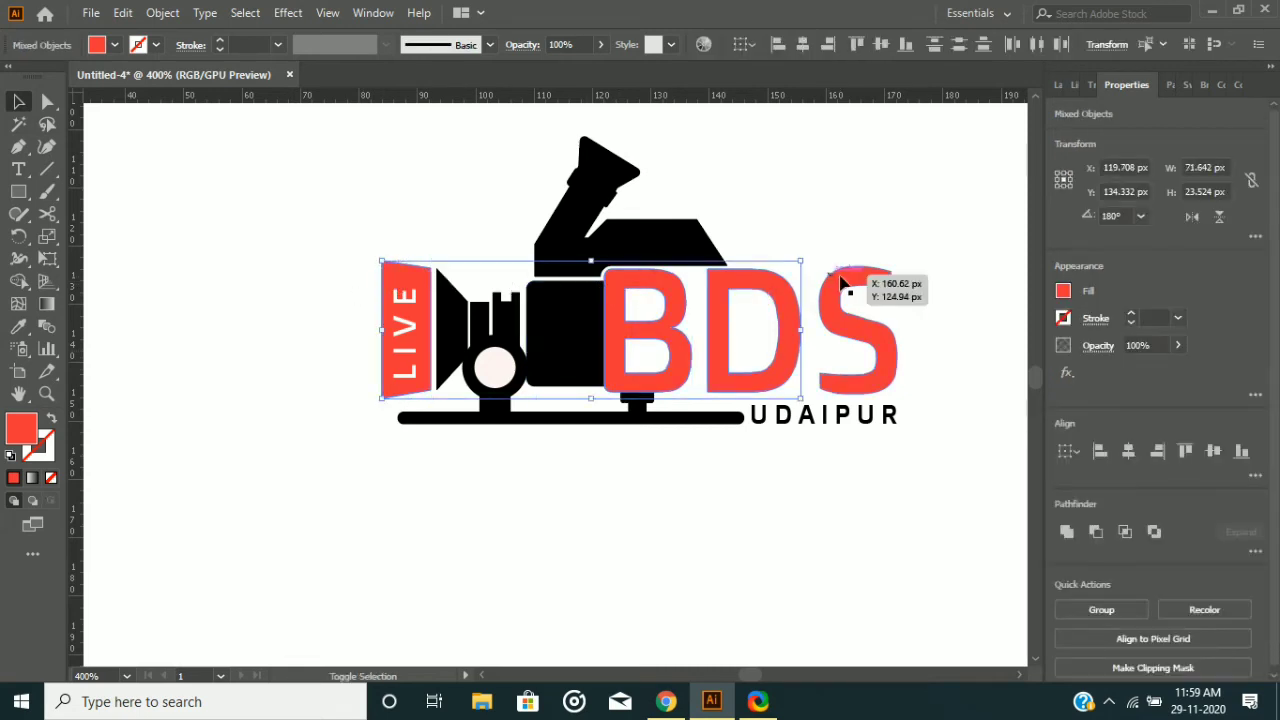
shift+click(842, 283)
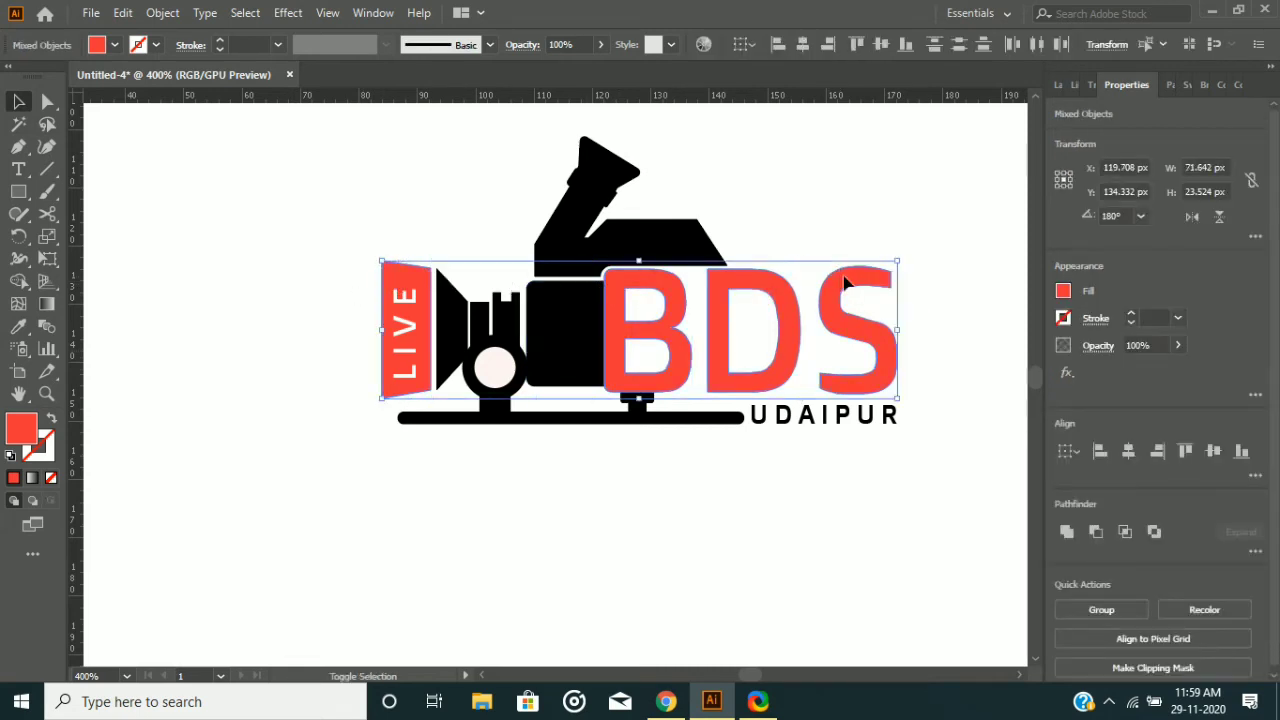
click(1209, 85)
scroll(1143, 179, down, 5)
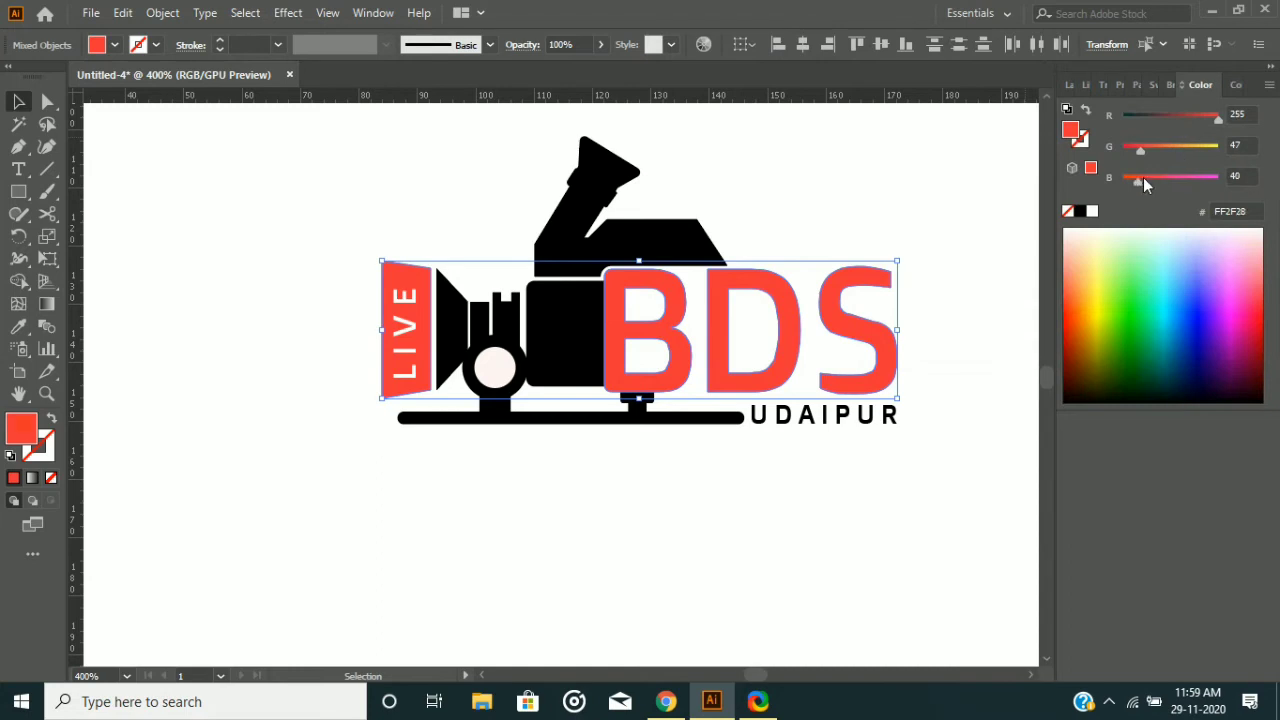
scroll(1146, 149, down, 5)
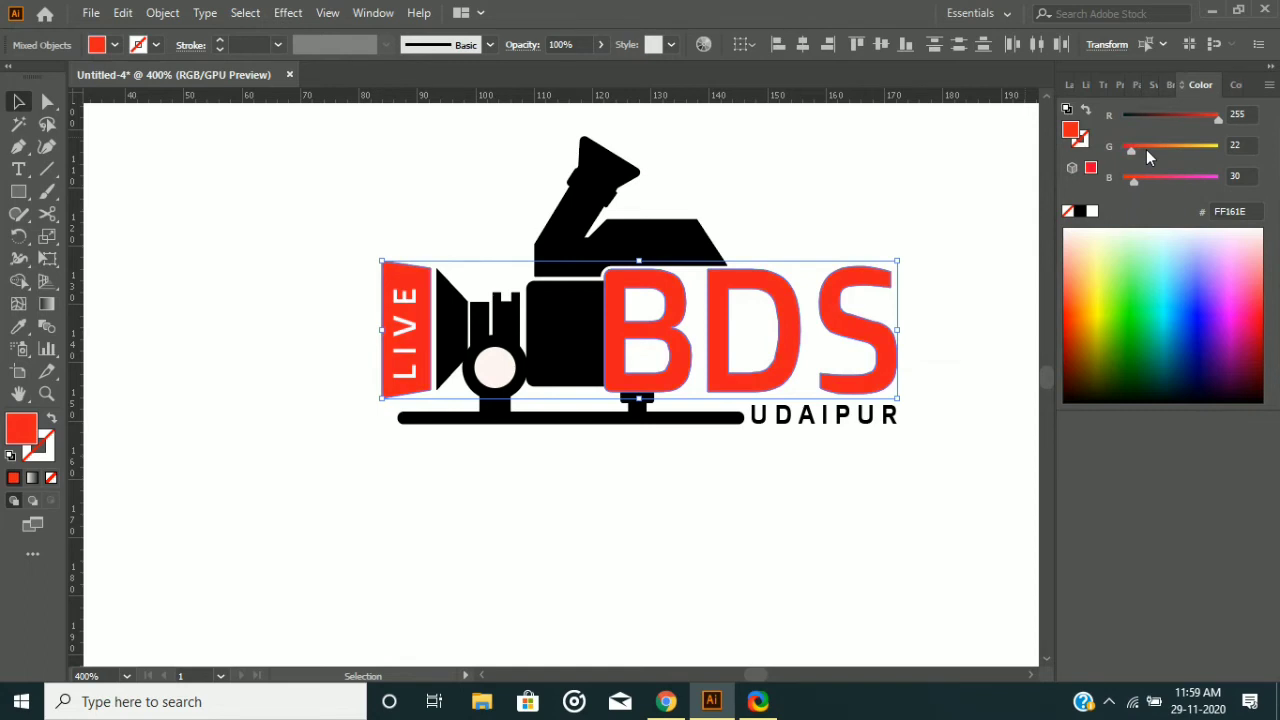
scroll(1146, 156, down, 2)
scroll(1205, 113, down, 6)
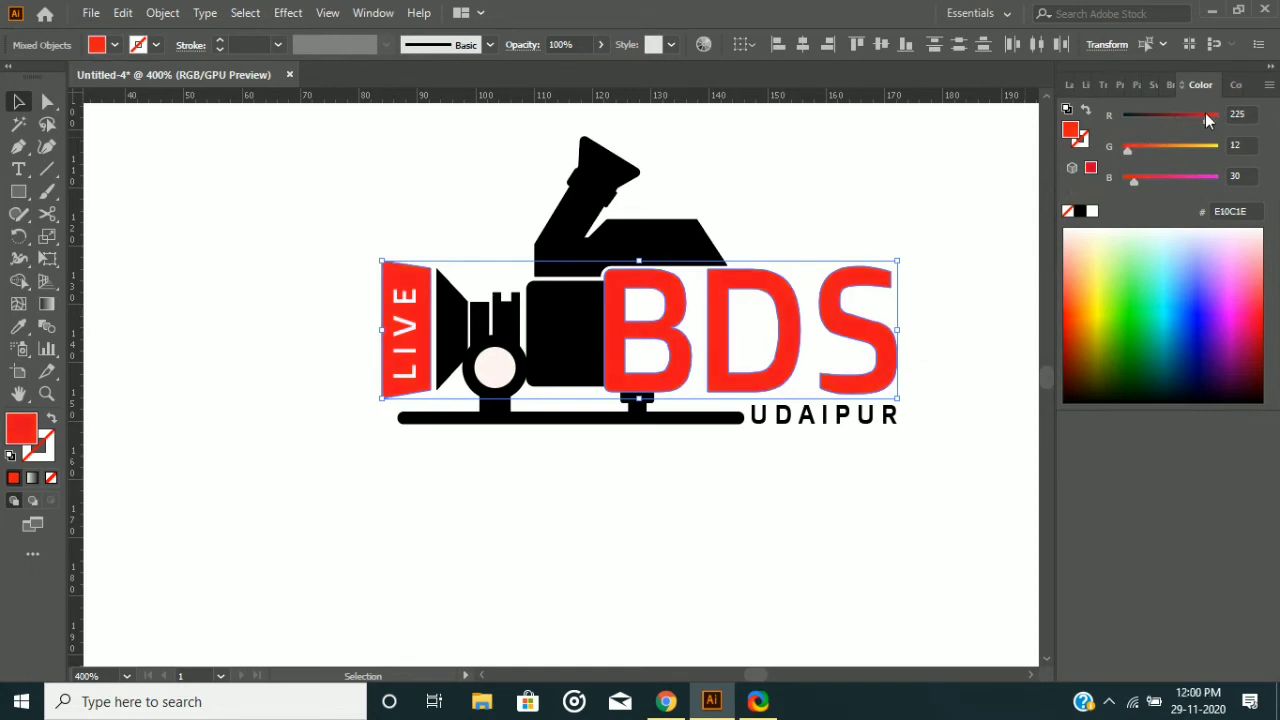
scroll(1205, 113, up, 1)
scroll(1205, 113, up, 1)
scroll(1205, 113, up, 1)
scroll(1205, 113, up, 1)
scroll(1127, 179, down, 3)
scroll(1127, 179, down, 1)
click(998, 194)
Duplicate the complete logo straight below the original on the artboard and select both logos.
scroll(500, 270, down, 3)
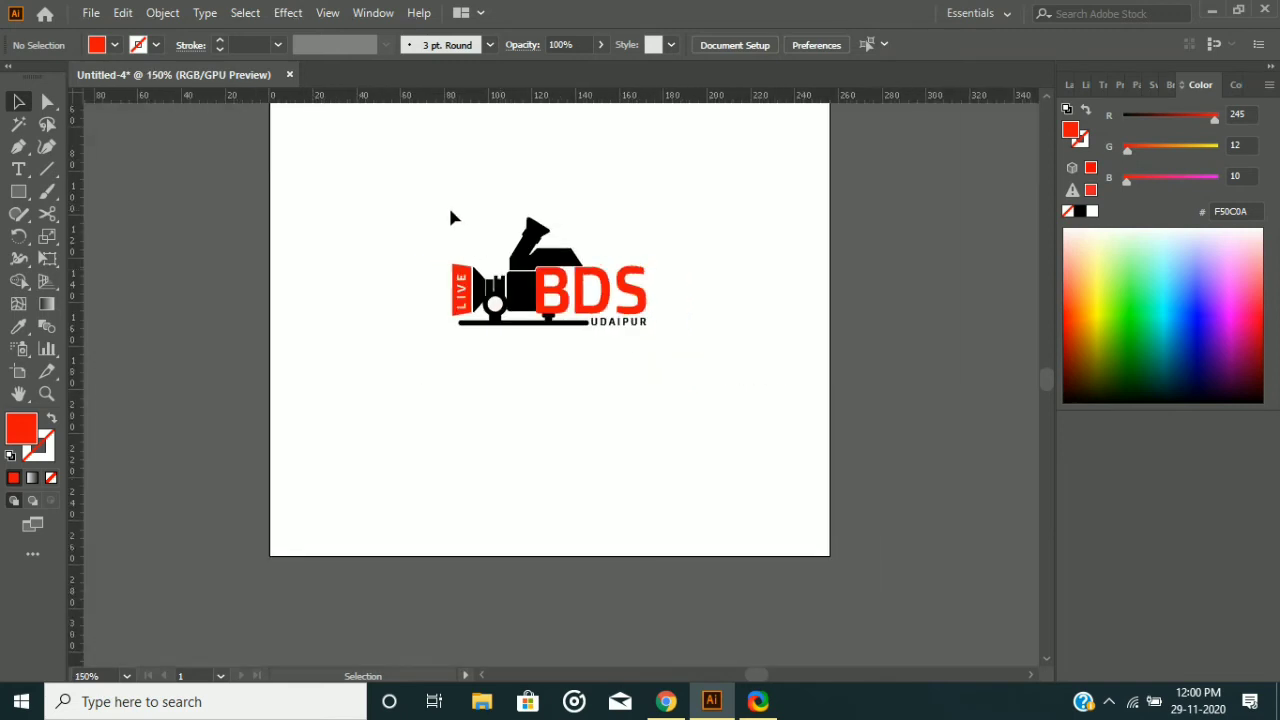
drag(563, 291, 531, 468)
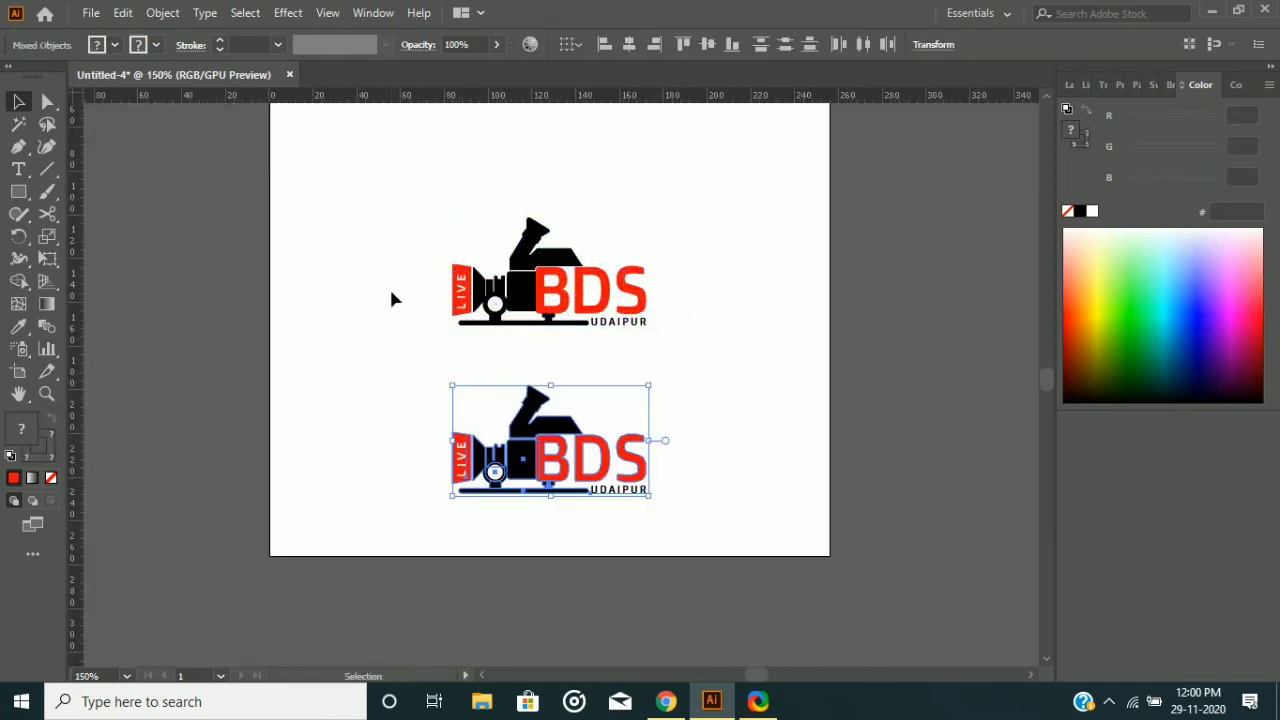
scroll(389, 286, down, 2)
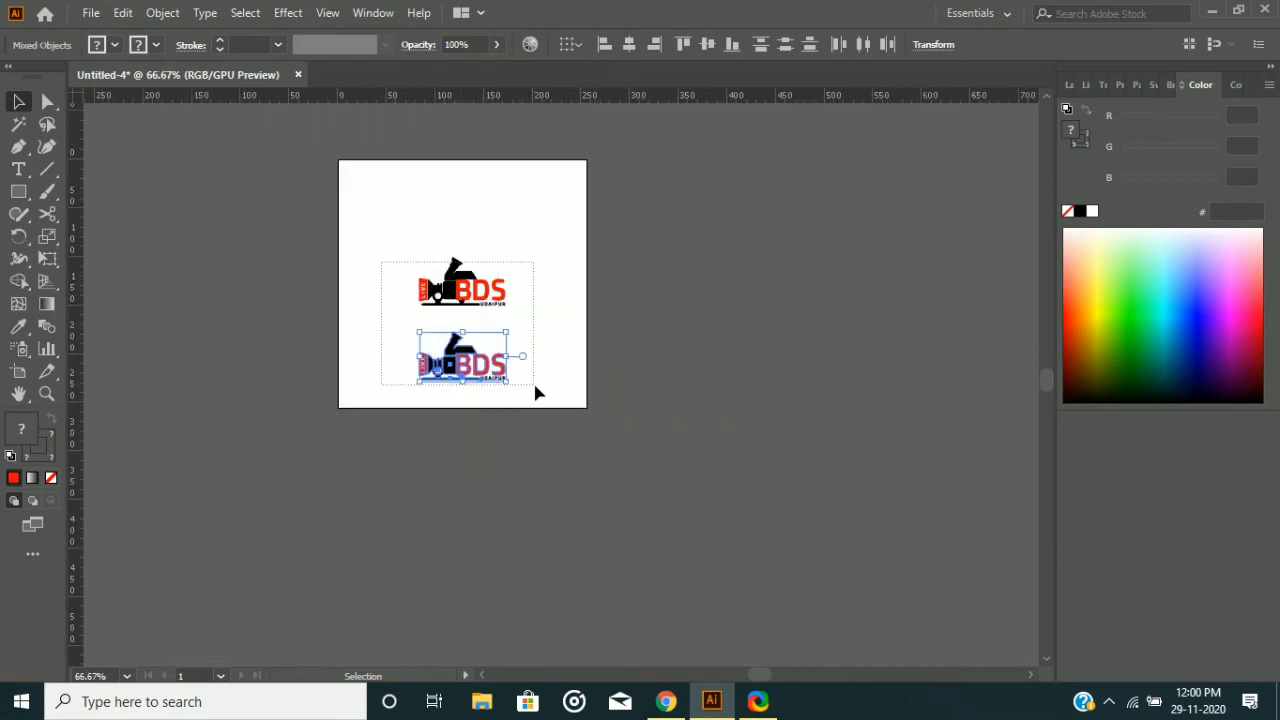
drag(538, 393, 538, 393)
drag(478, 358, 478, 333)
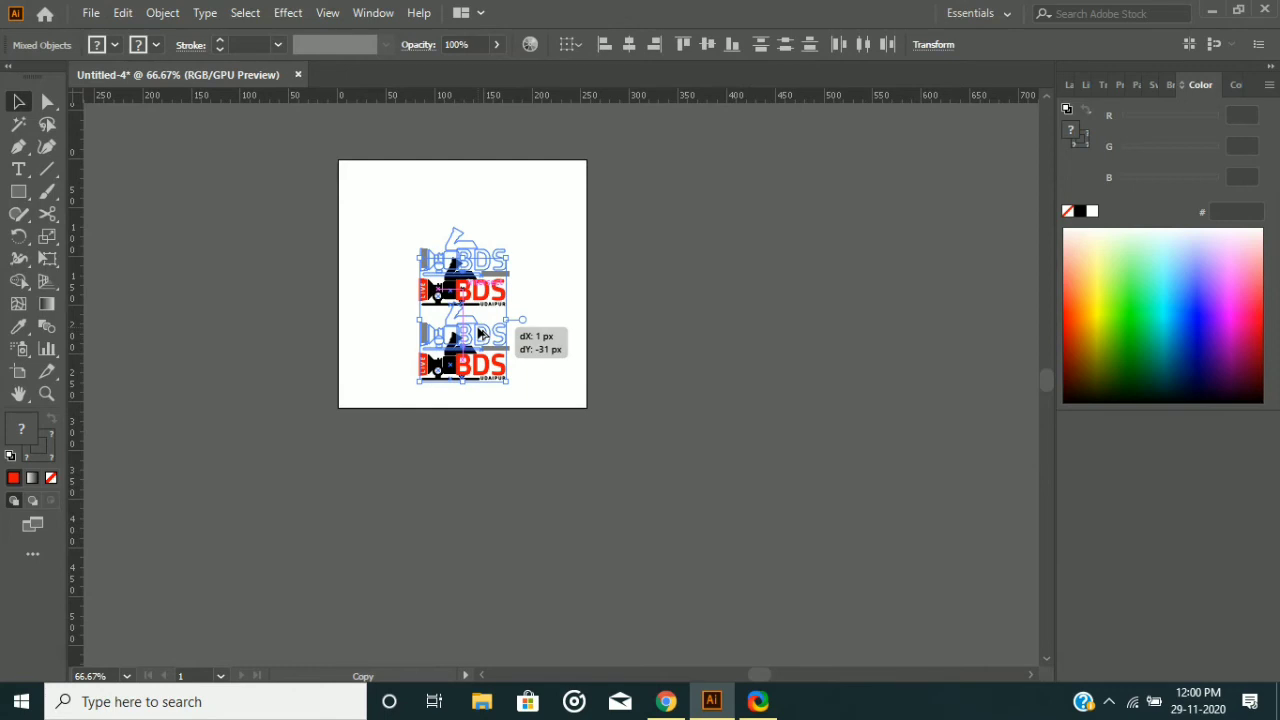
drag(479, 333, 480, 320)
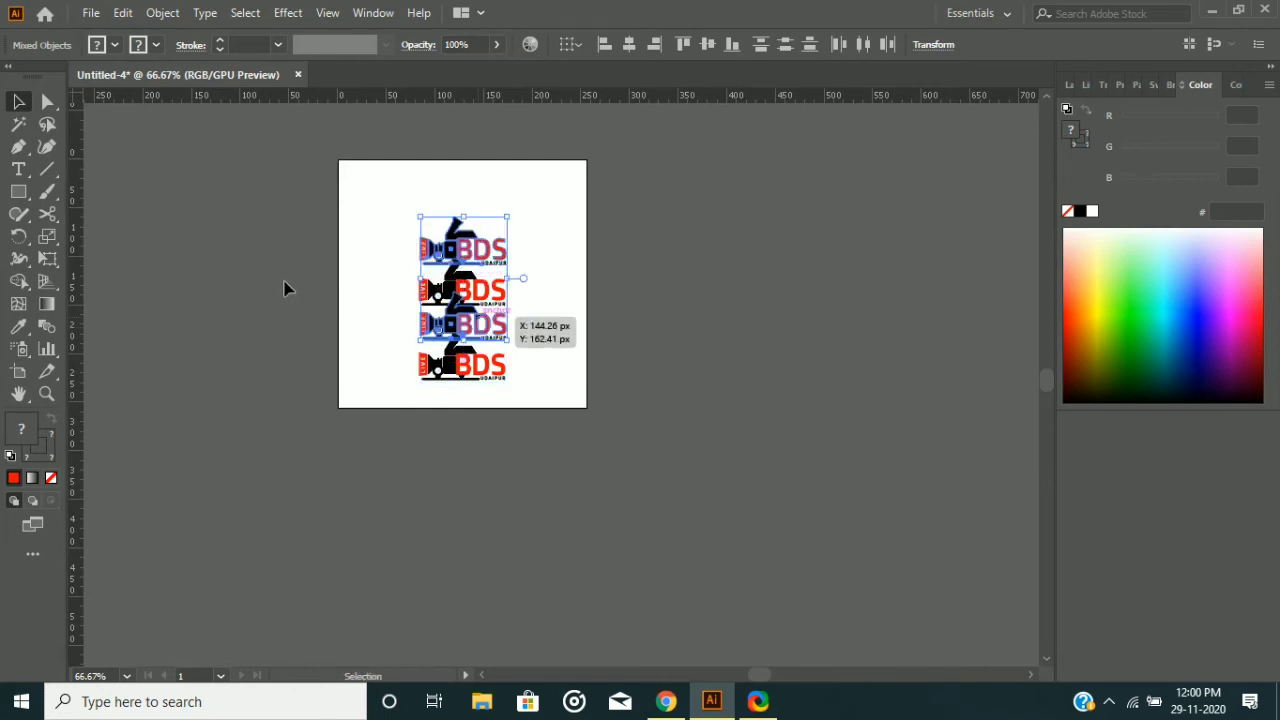
key(ctrl+z)
key(ctrl+z)
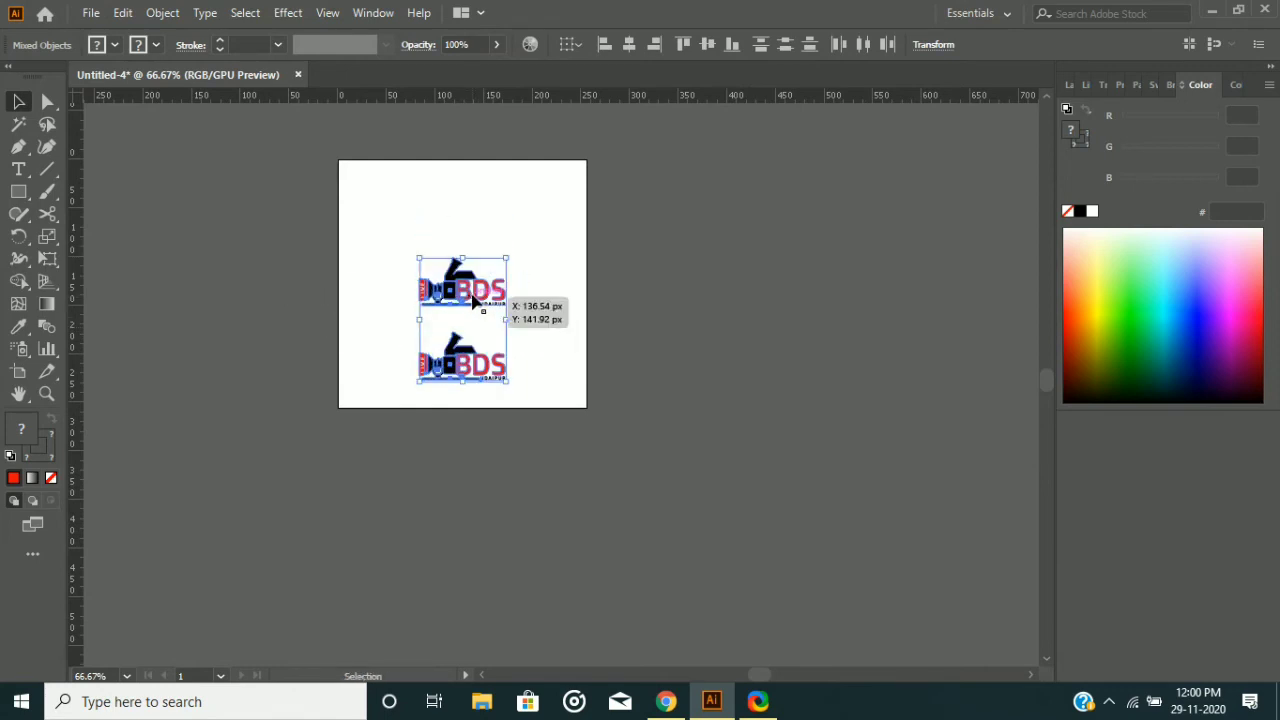
Move both logos up together to centre them vertically on the artboard.
drag(474, 300, 475, 262)
click(314, 284)
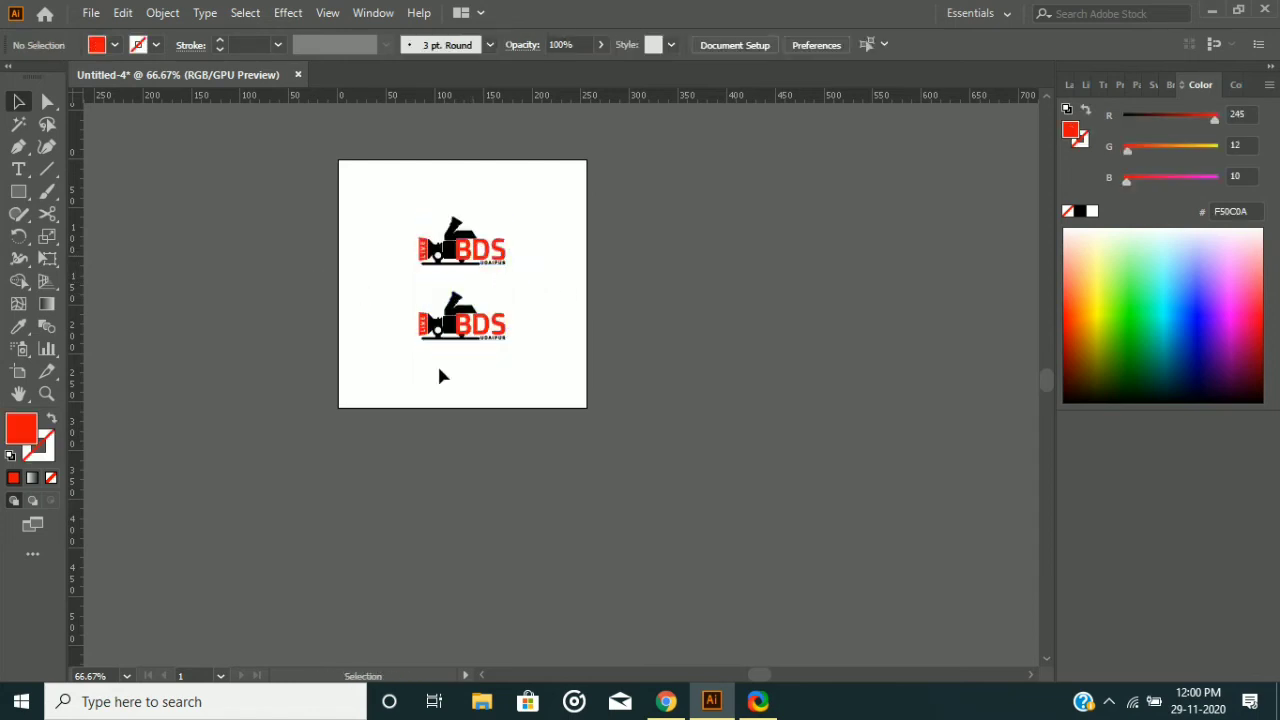
Change the fill of the lower logo's black camera parts, base bar and UDAIPUR text to RGB 0, 0, 140 (00008C).
scroll(442, 350, up, 5)
scroll(447, 331, up, 4)
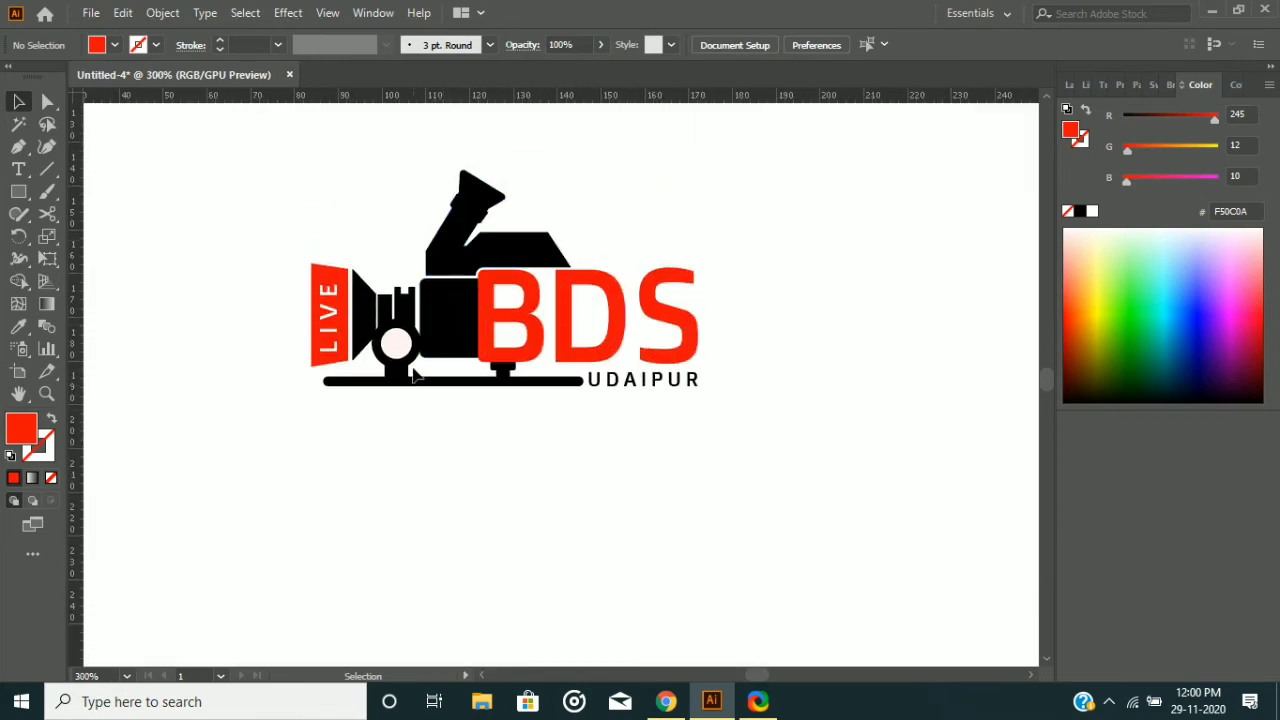
click(453, 296)
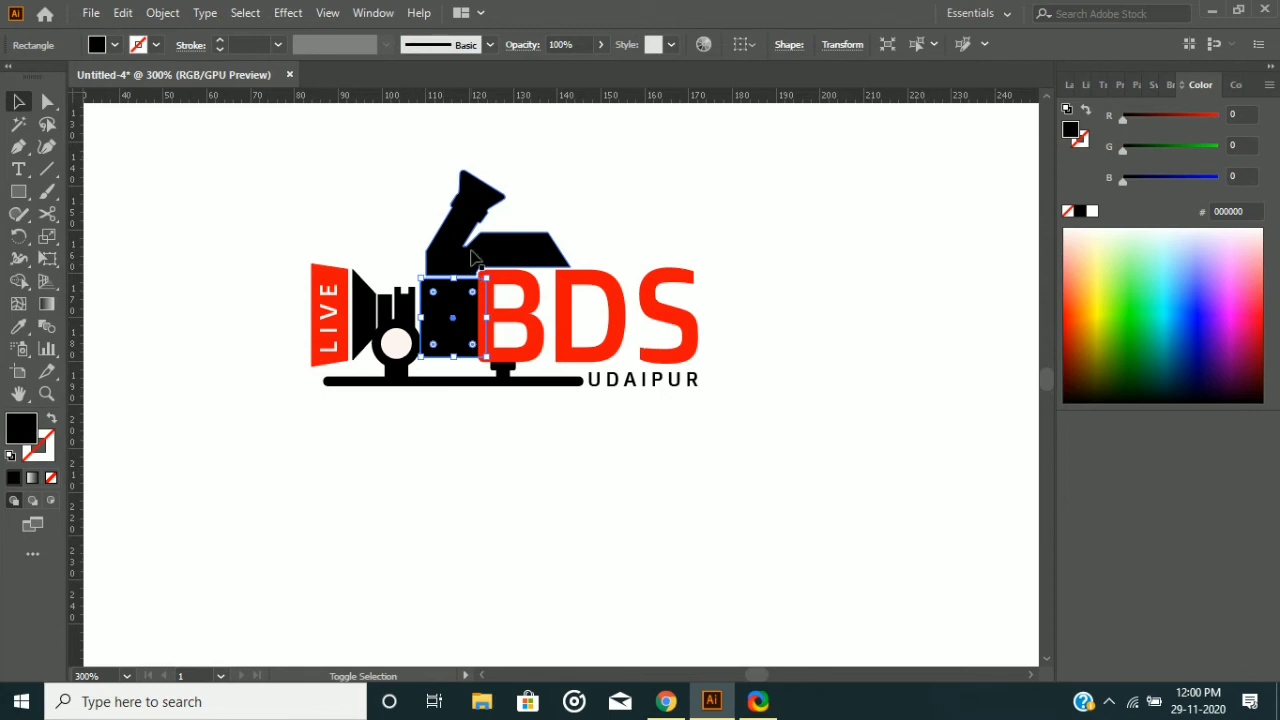
shift+click(476, 250)
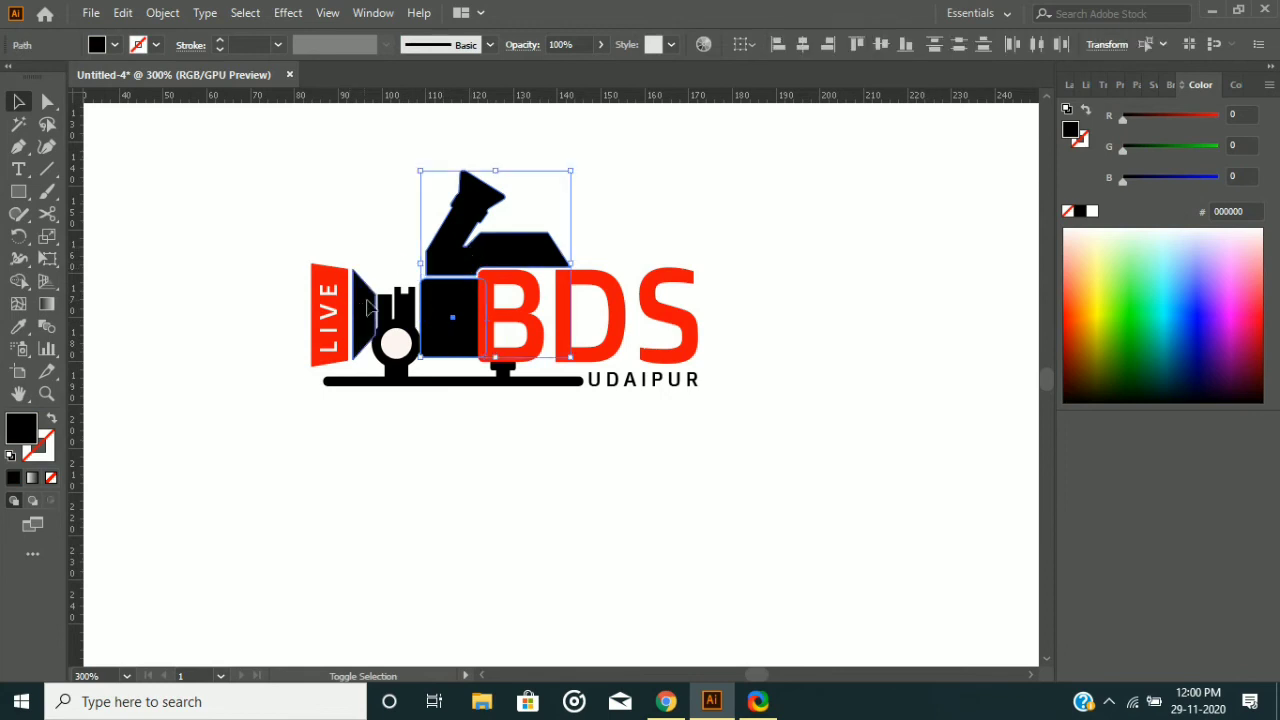
shift+click(370, 308)
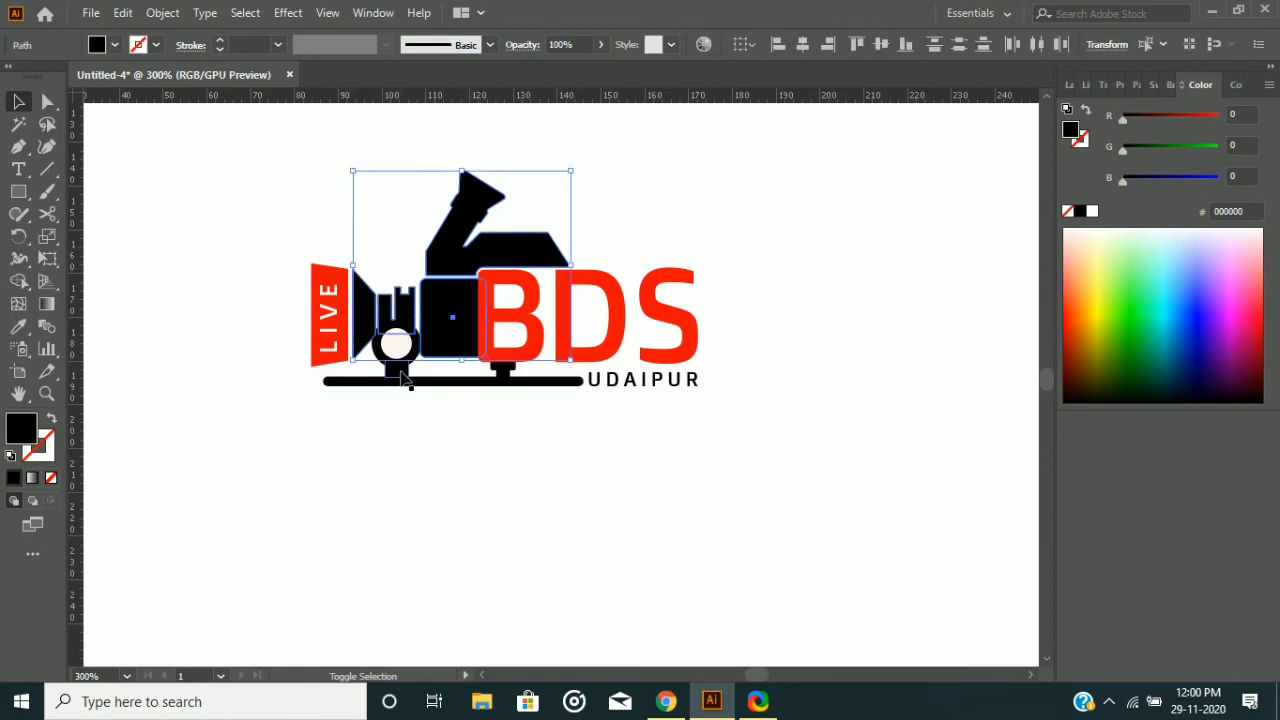
shift+click(406, 376)
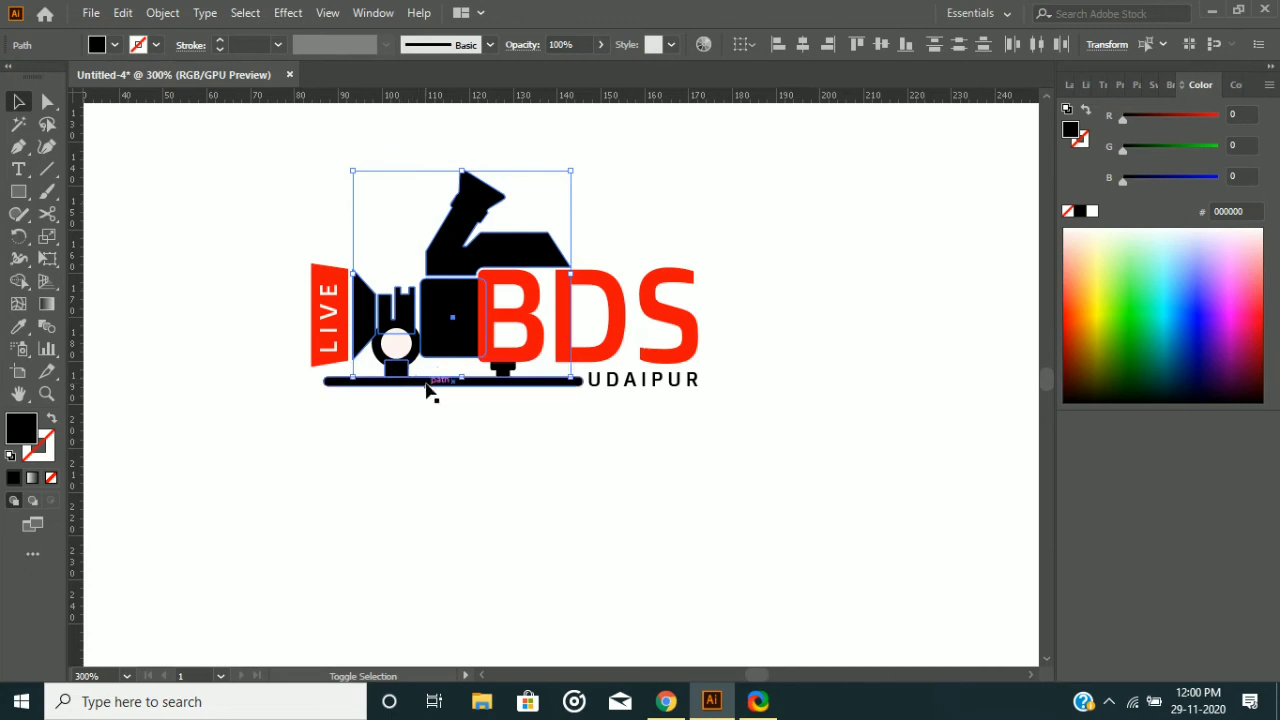
shift+click(430, 383)
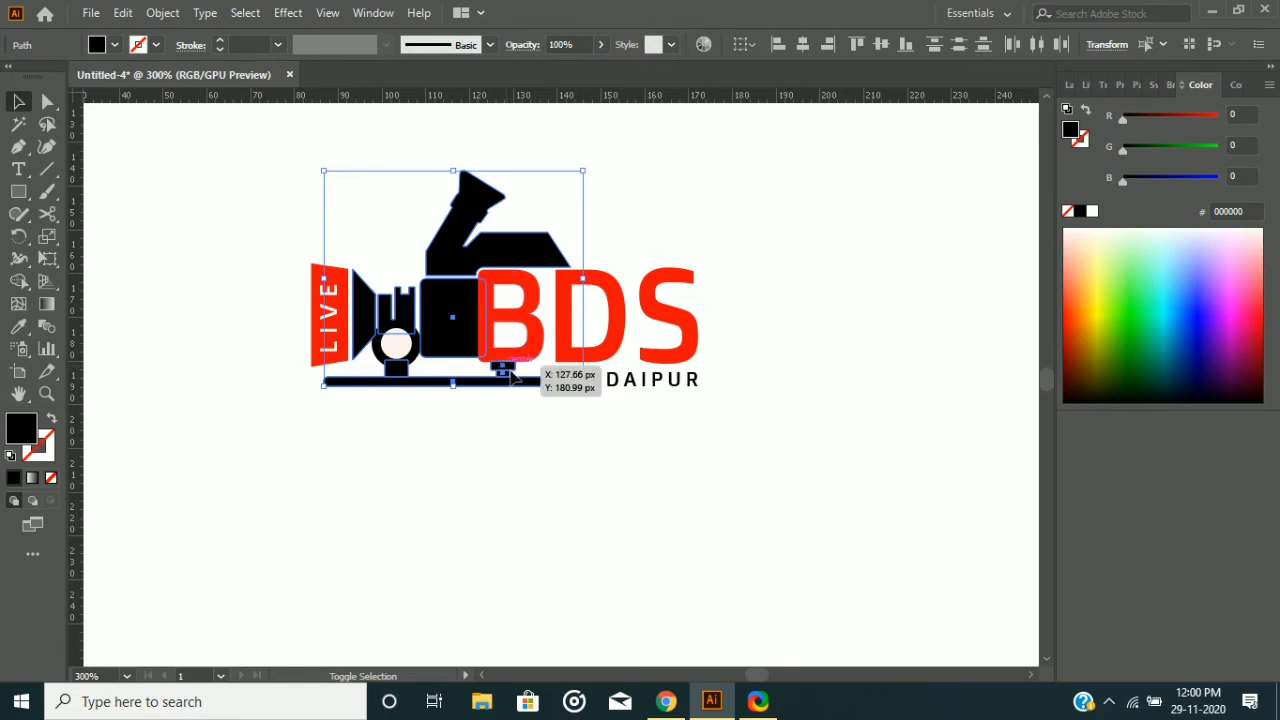
shift+click(659, 390)
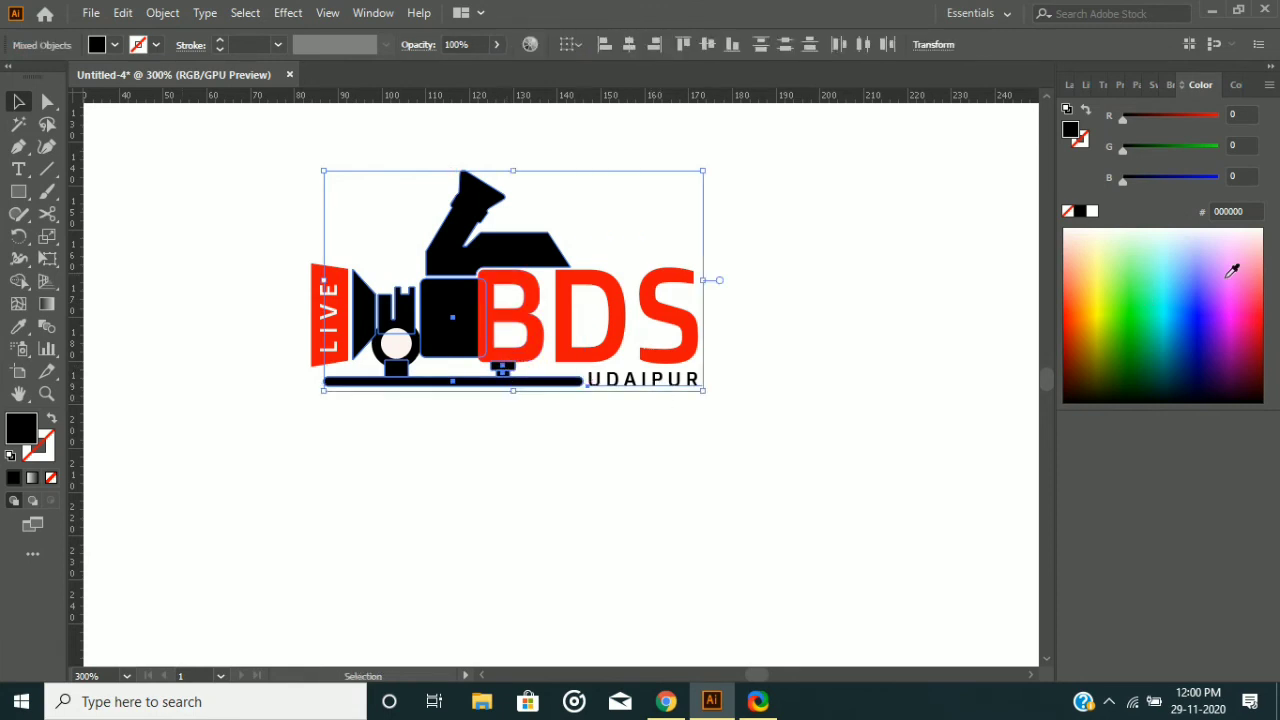
click(1159, 180)
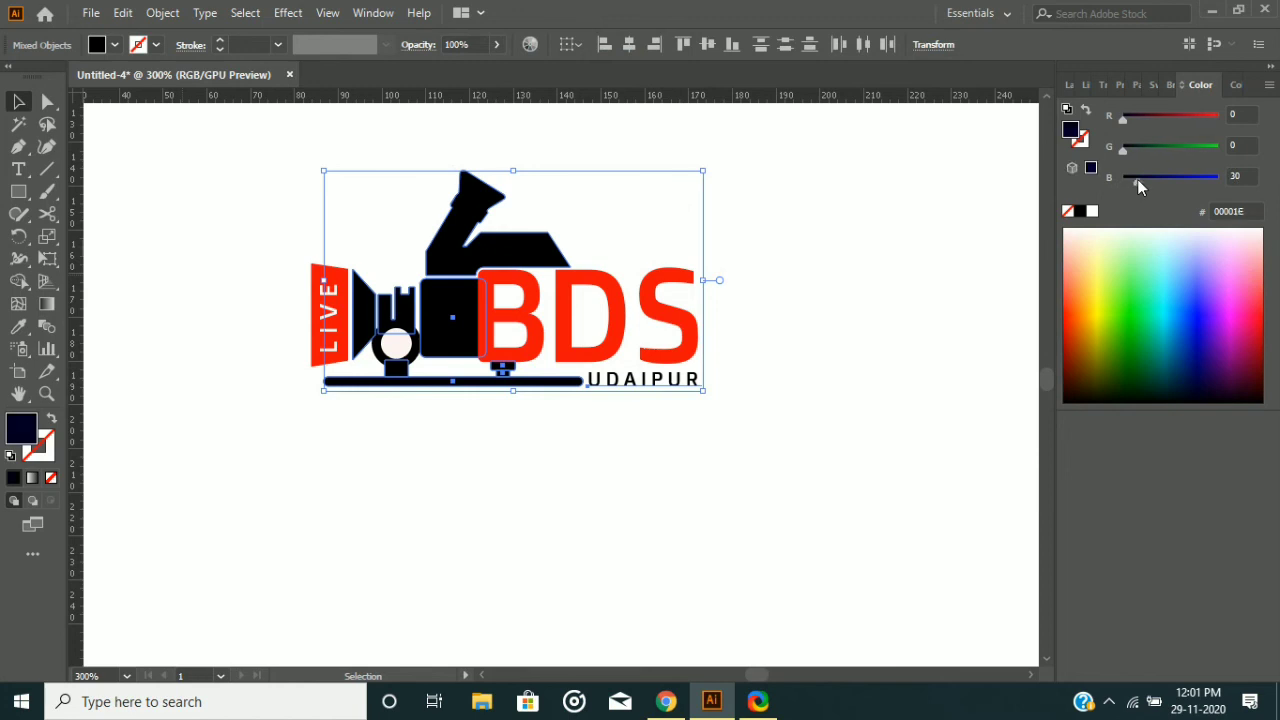
drag(1160, 181, 1168, 181)
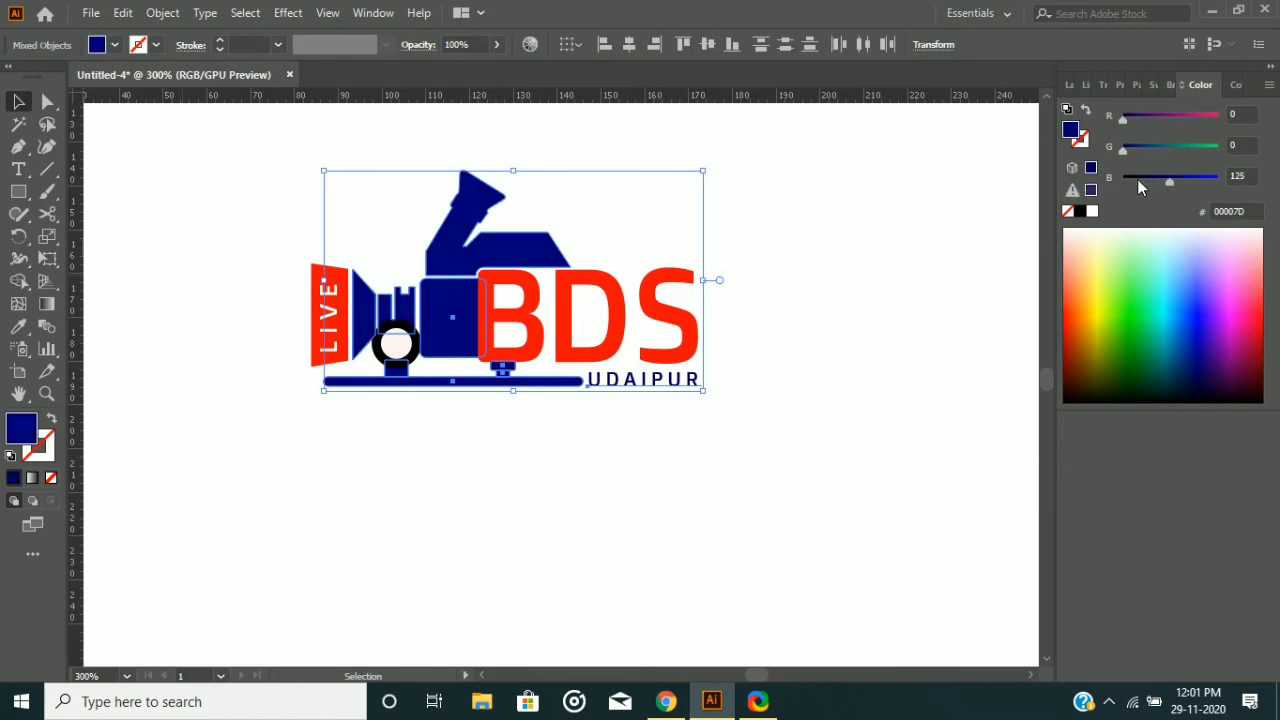
scroll(1137, 179, up, 1)
scroll(1137, 179, up, 2)
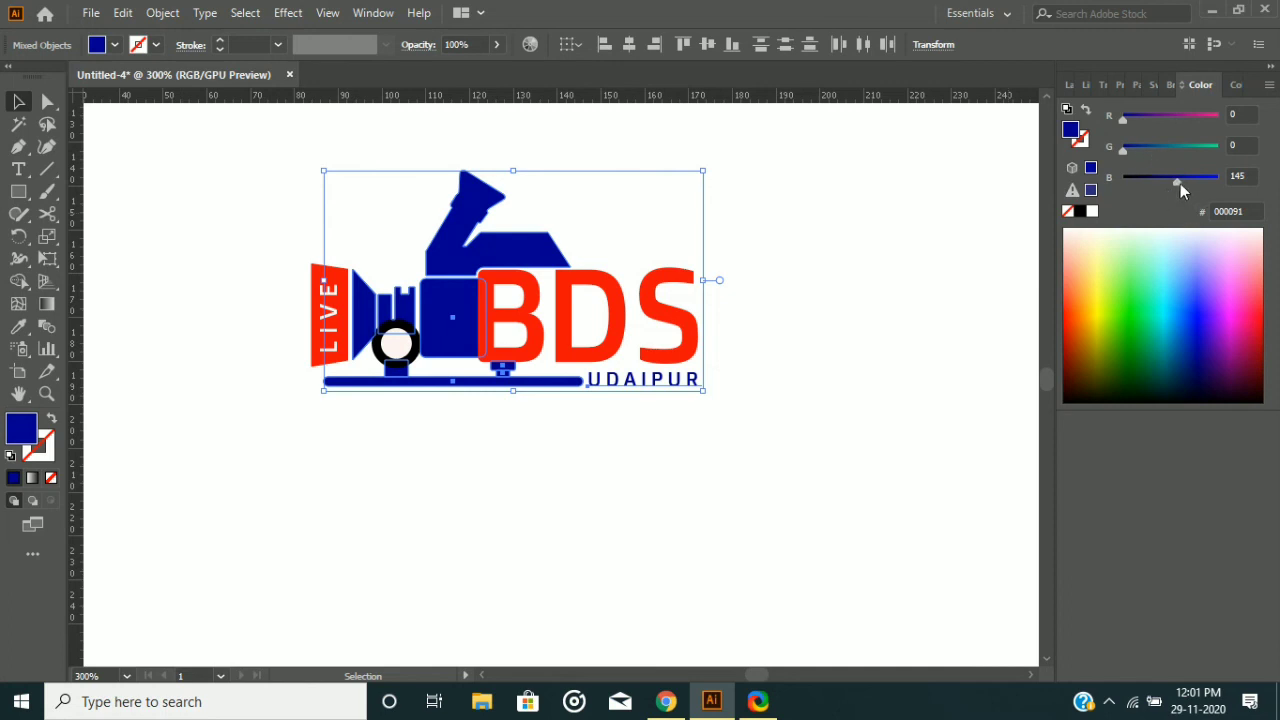
scroll(1180, 183, down, 1)
click(286, 432)
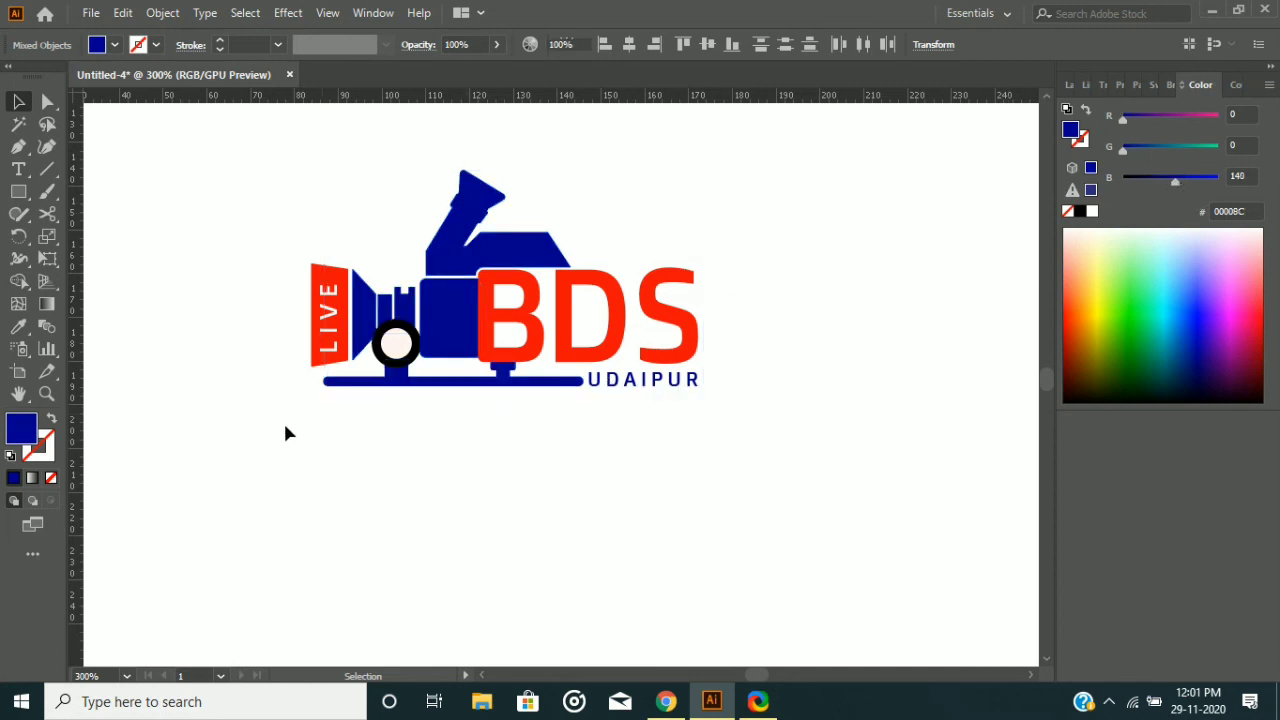
Apply the camera body's navy blue to the stroke of the lower logo's lens circle with the Eyedropper tool.
click(392, 350)
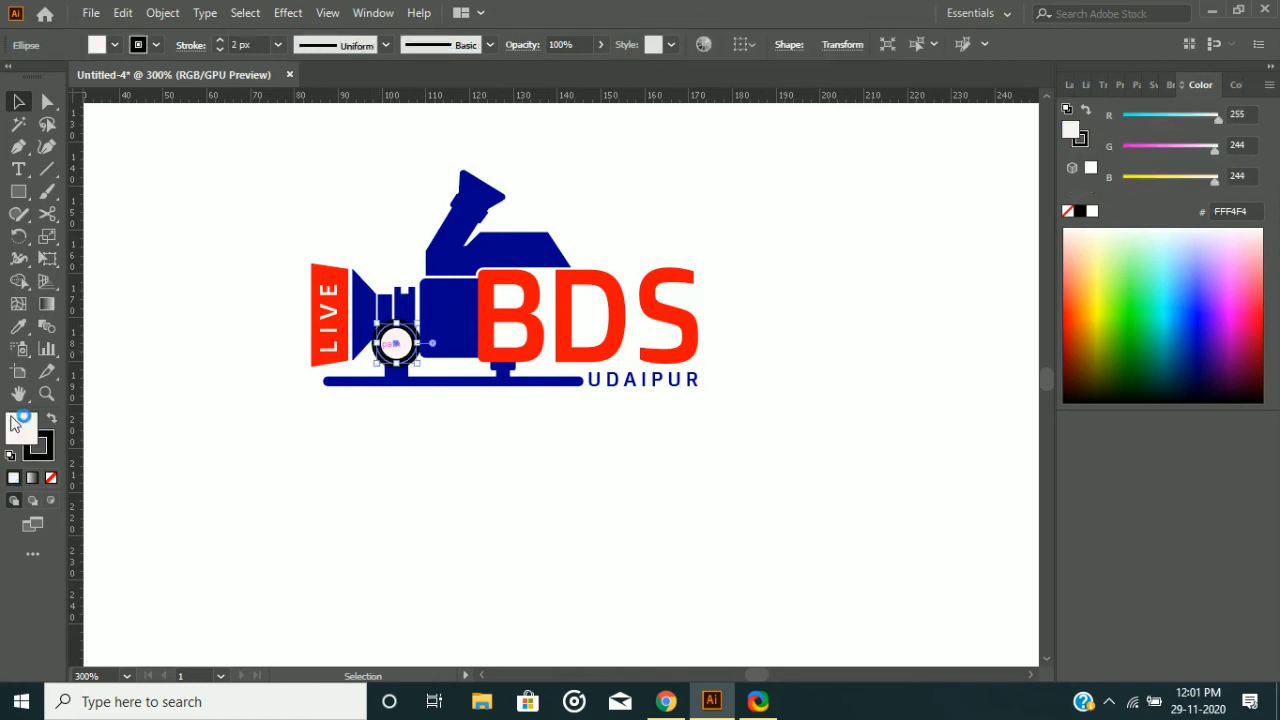
click(44, 452)
click(18, 327)
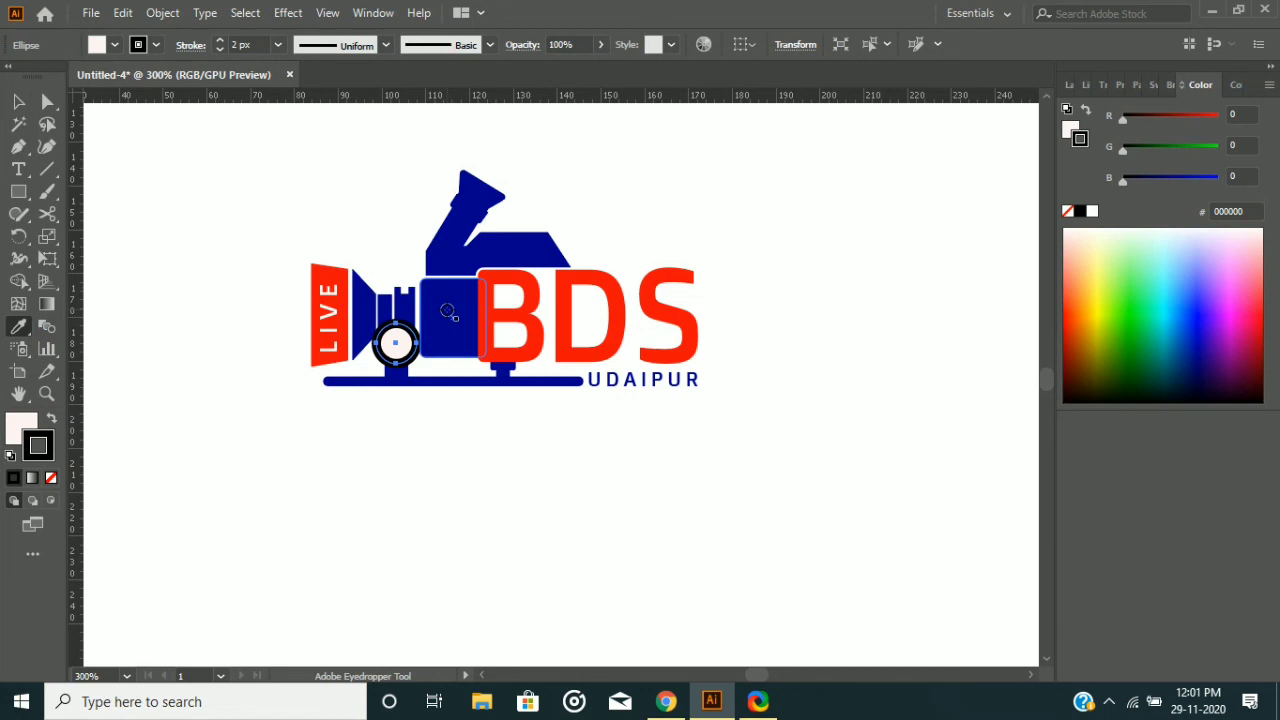
shift+click(448, 311)
click(19, 102)
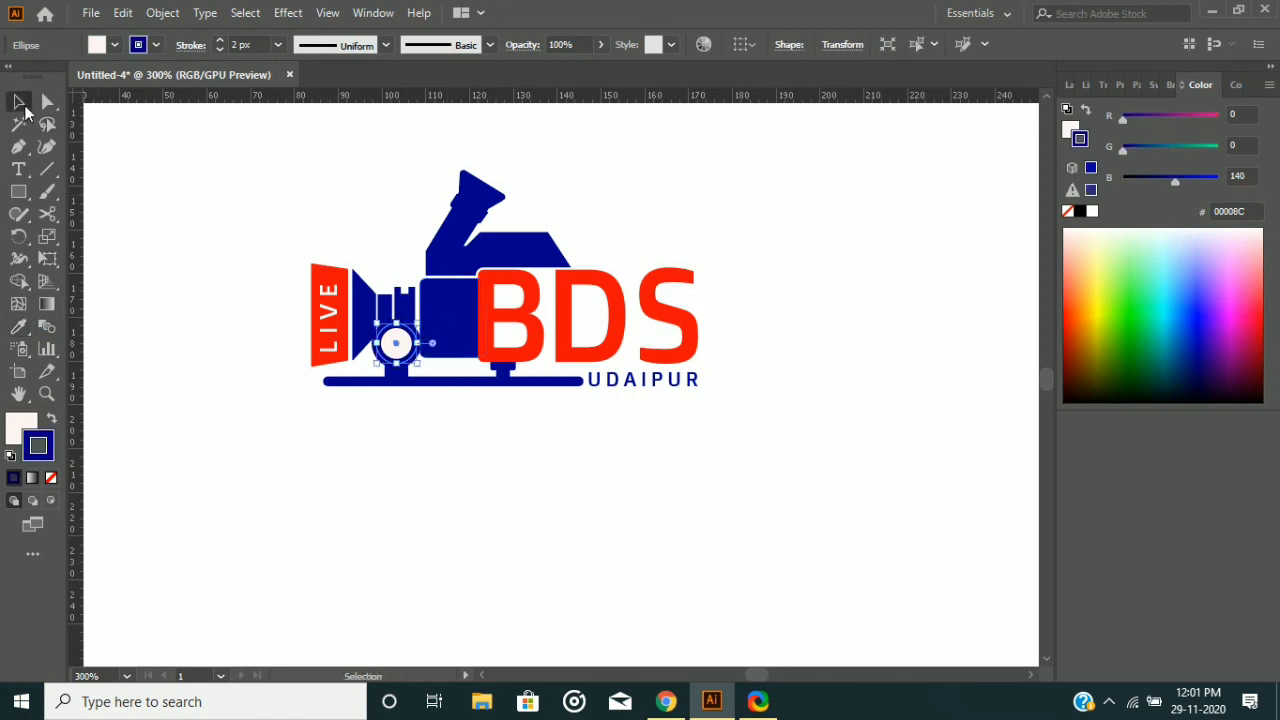
click(302, 419)
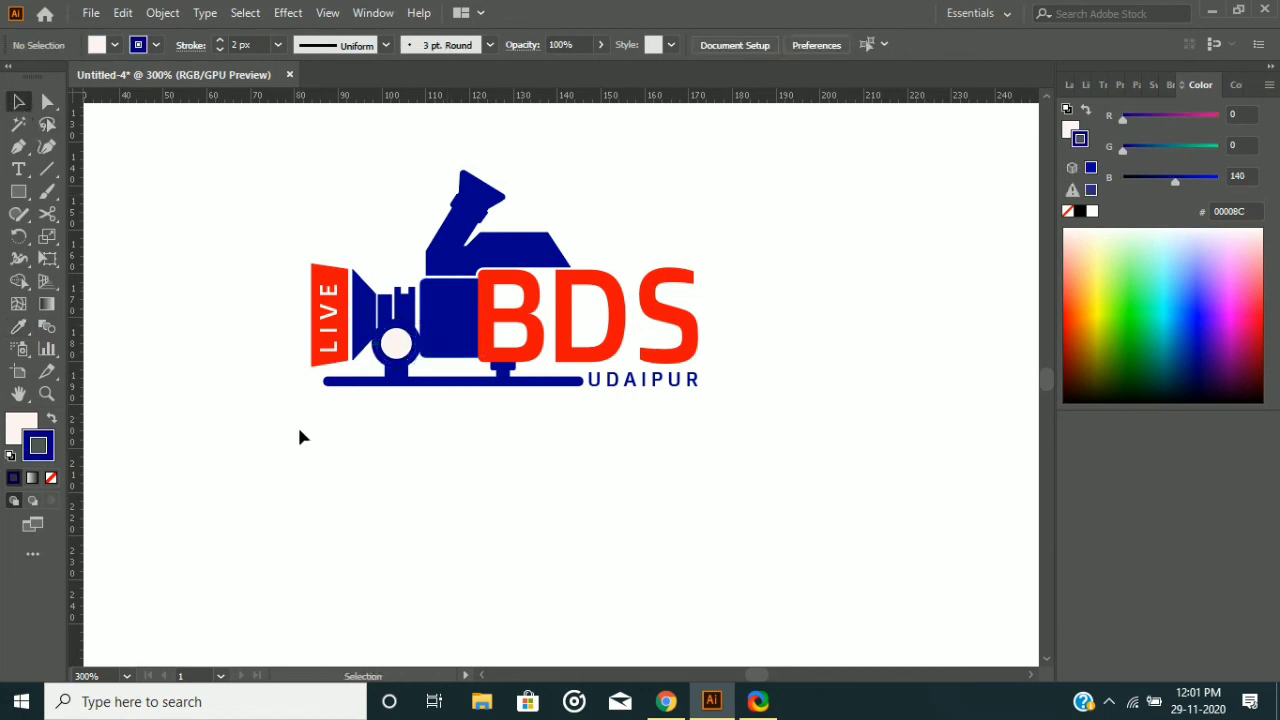
Enlarge both logos together about their centre to about 140 px wide, leaving a margin inside the artboard.
key(ctrl+0)
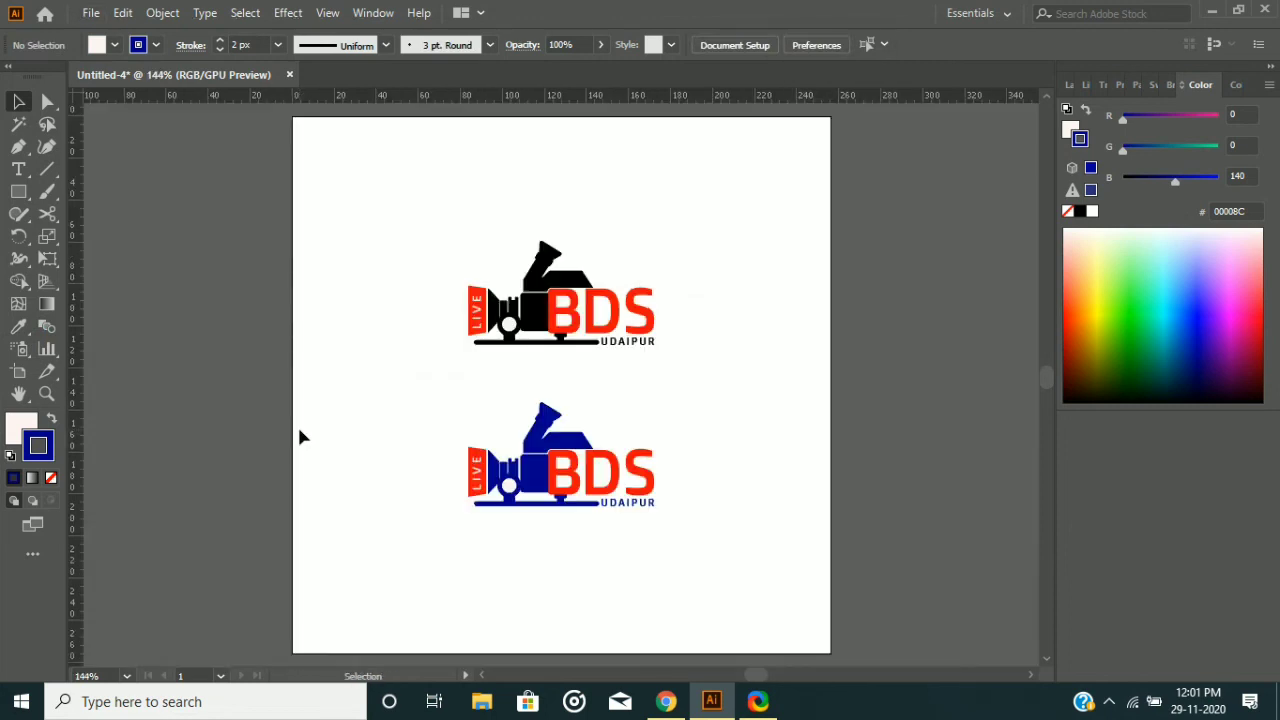
drag(432, 180, 773, 612)
click(165, 373)
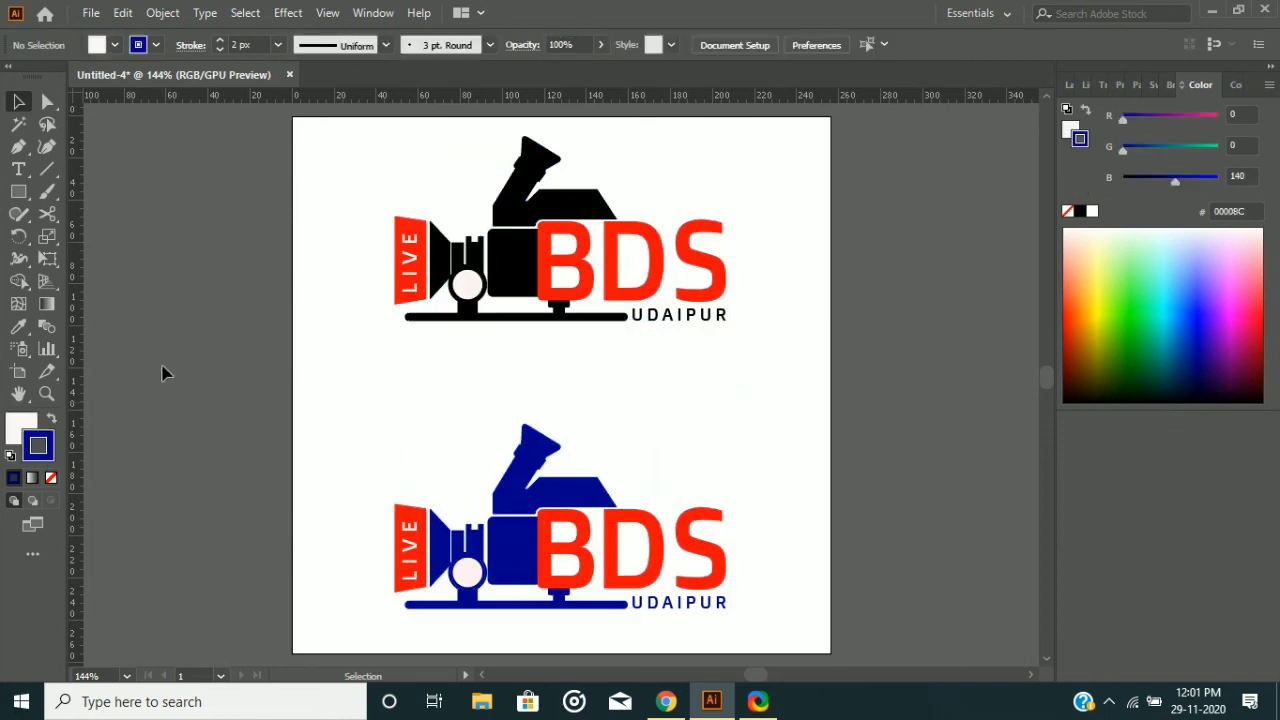
drag(318, 160, 711, 586)
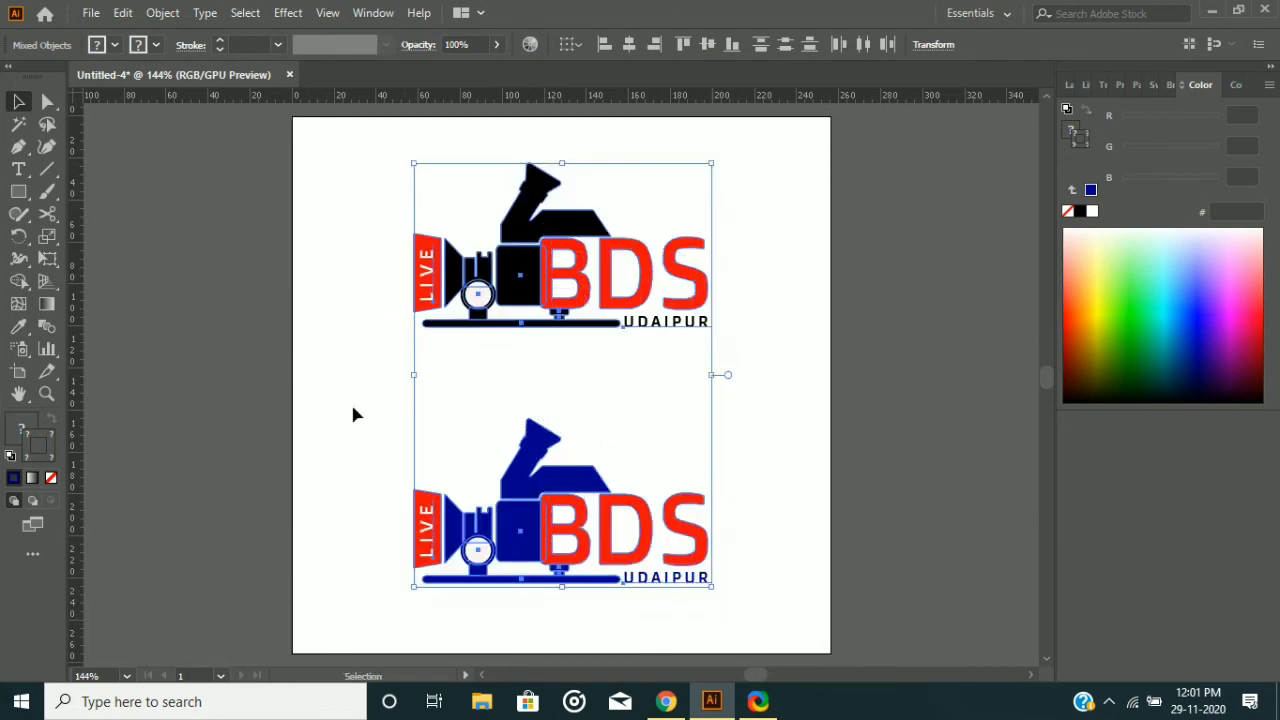
click(229, 340)
Group all parts of the upper black logo, and group all parts of the lower blue logo separately.
drag(352, 124, 715, 354)
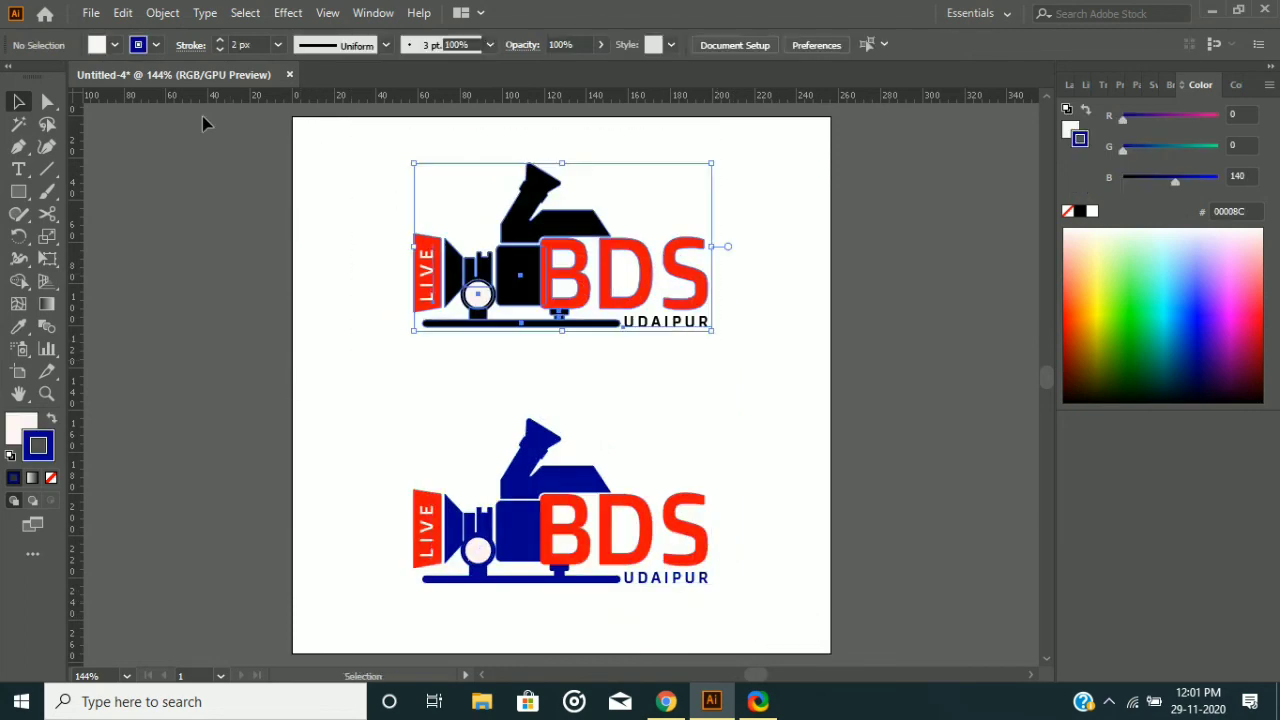
click(162, 13)
click(210, 99)
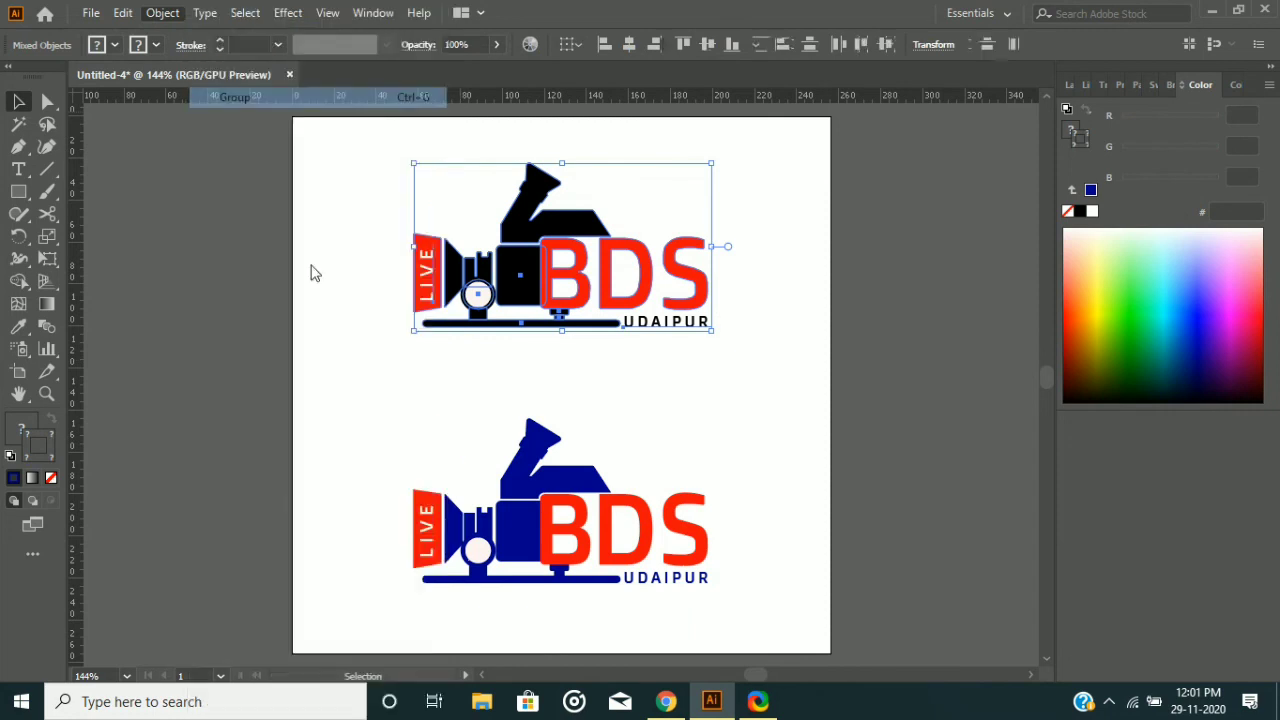
drag(351, 437, 714, 610)
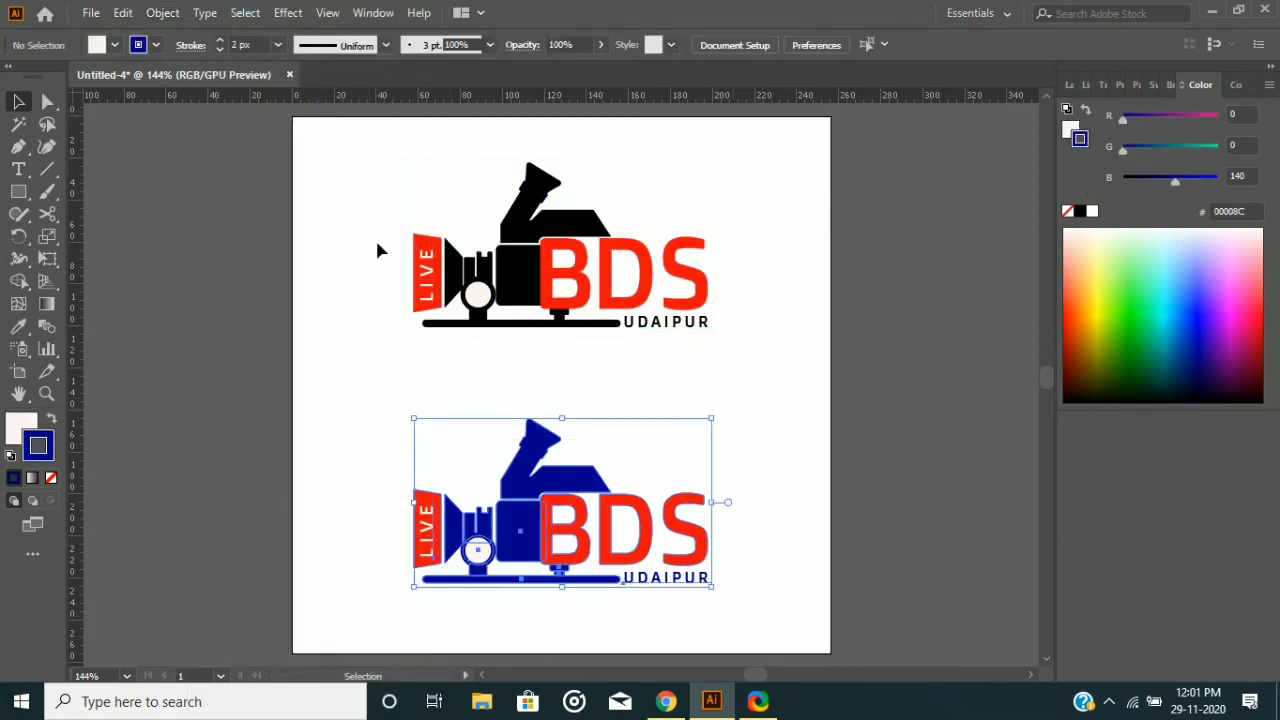
click(162, 13)
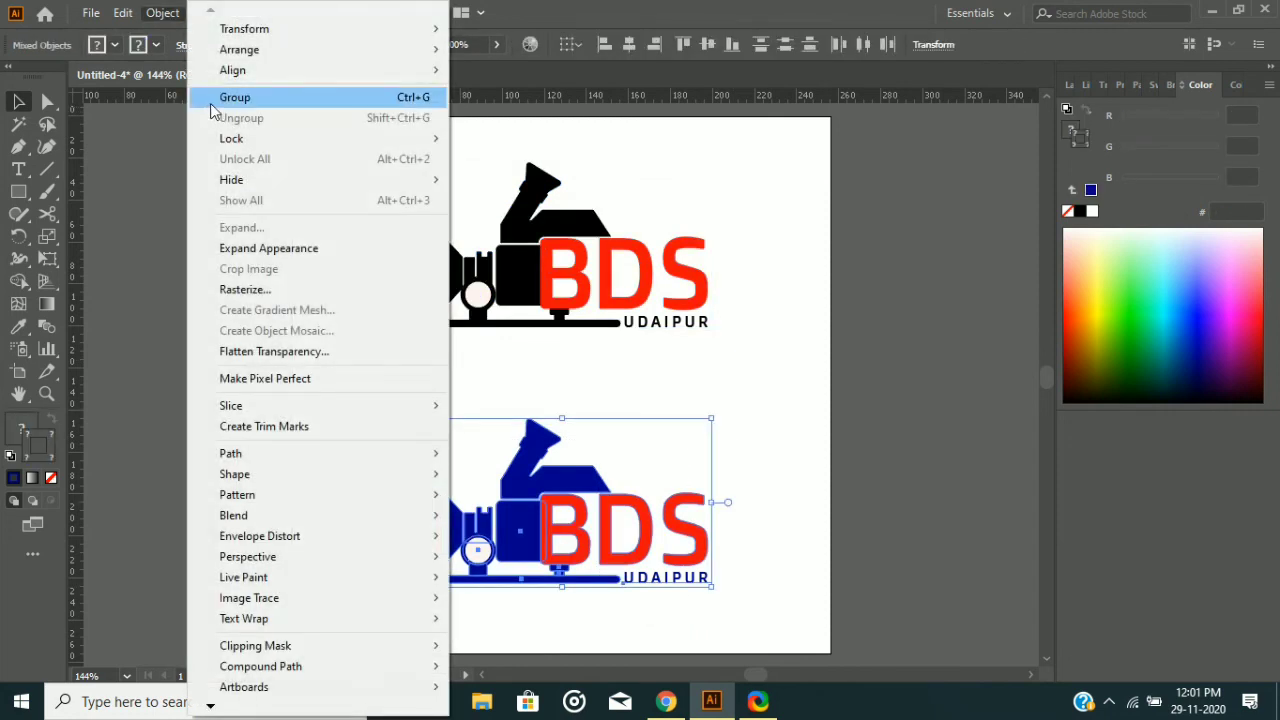
click(212, 101)
click(334, 317)
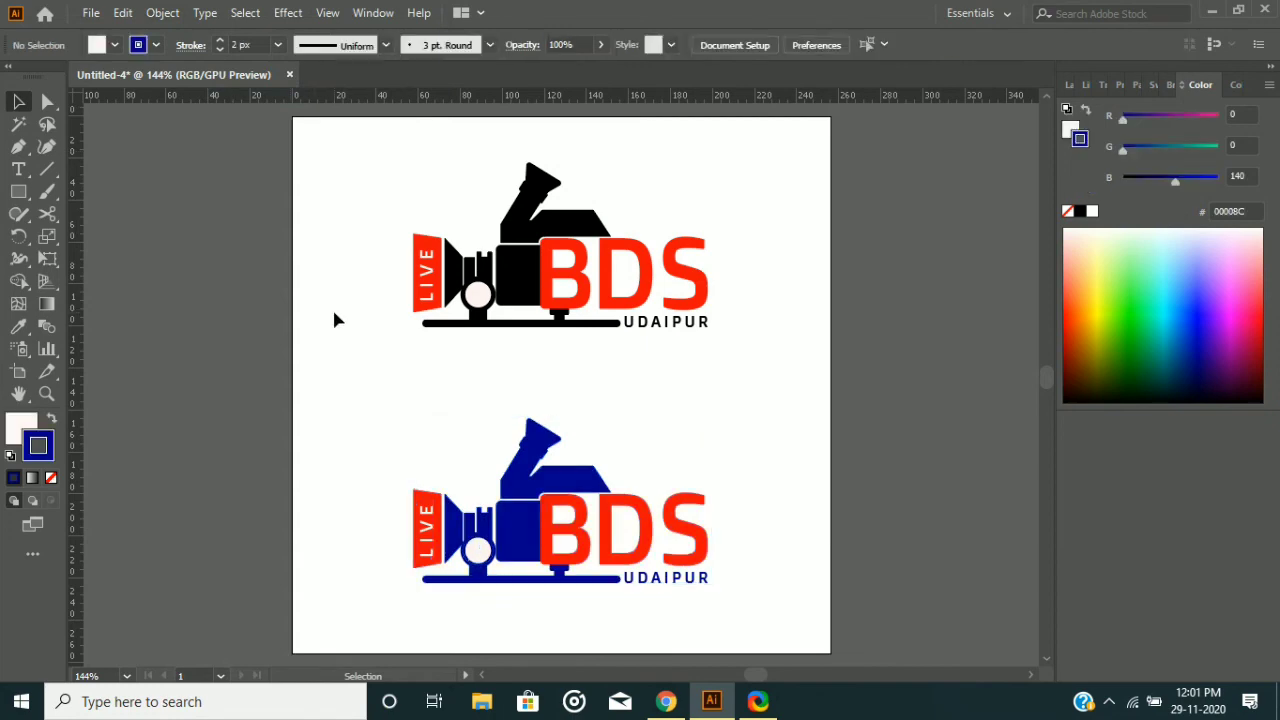